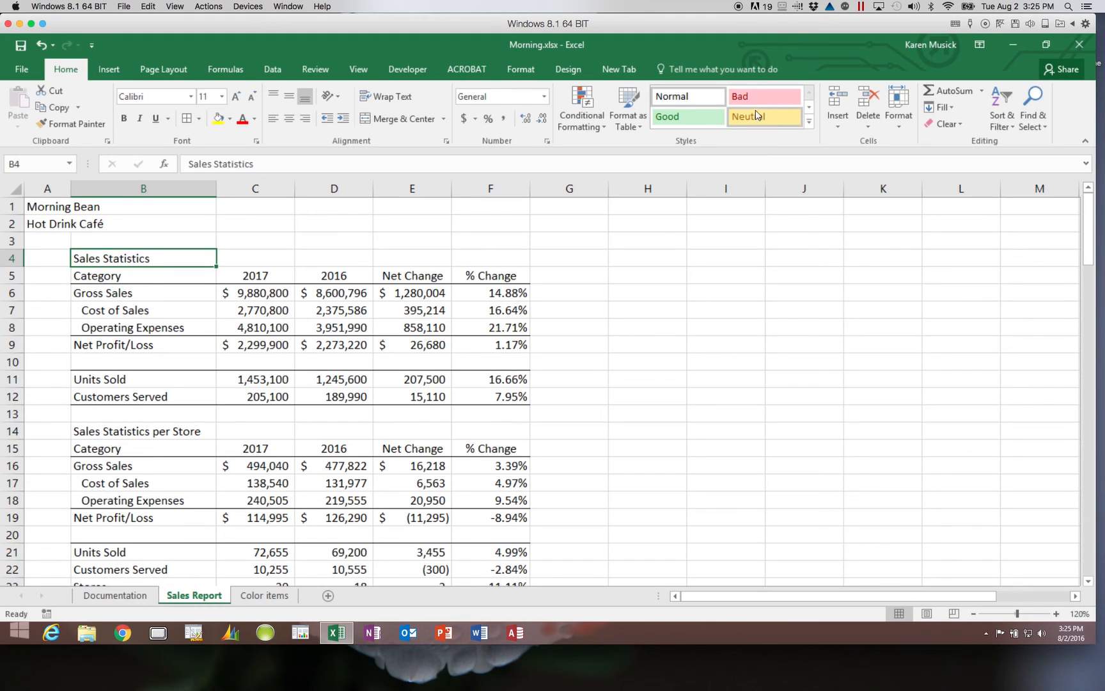
# Apply the Title cell style to the Sales Statistics heading in B4 and the Accent4 style to its header row B5:F5.
pyautogui.click(810, 121)
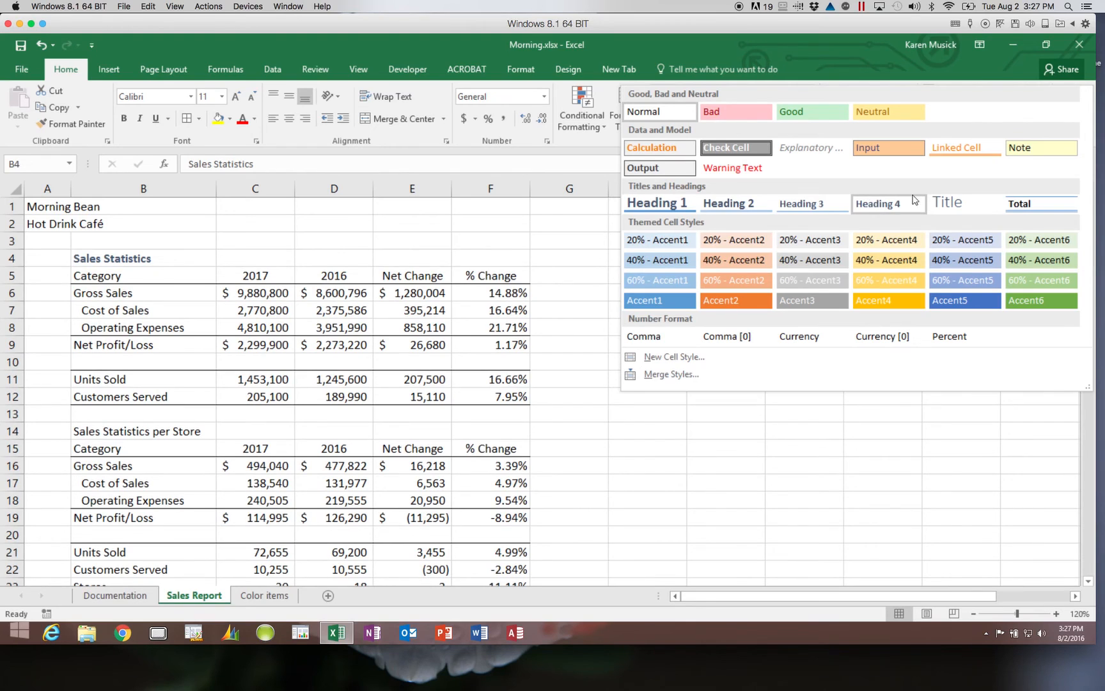
pyautogui.click(953, 203)
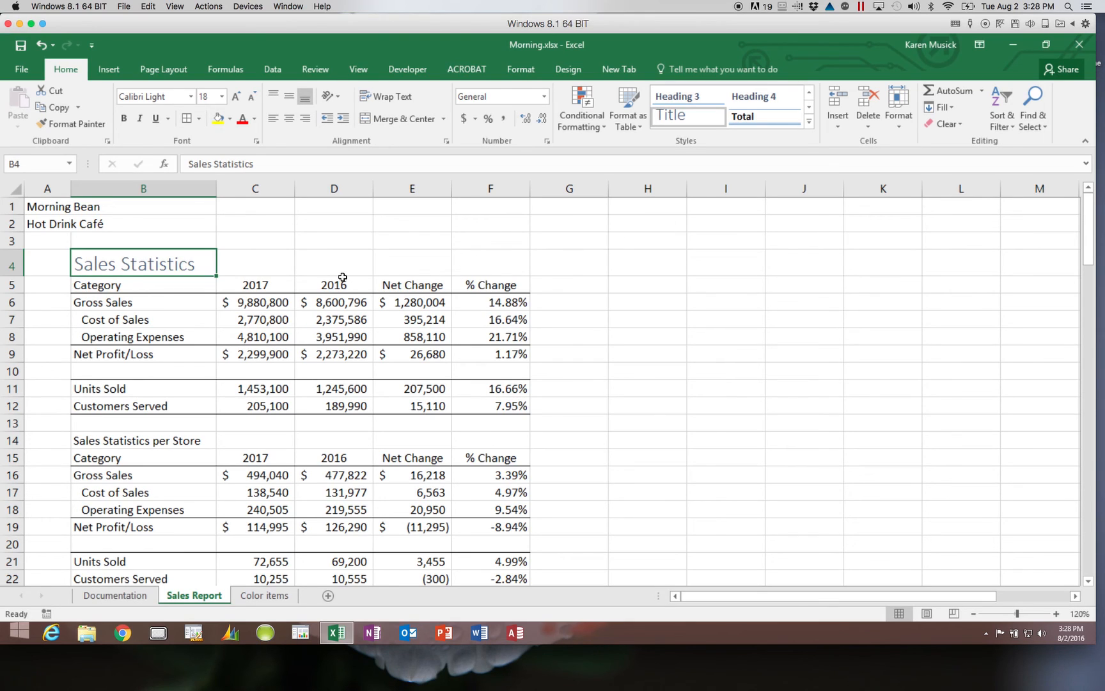
pyautogui.moveTo(189, 285); pyautogui.dragTo(483, 285)
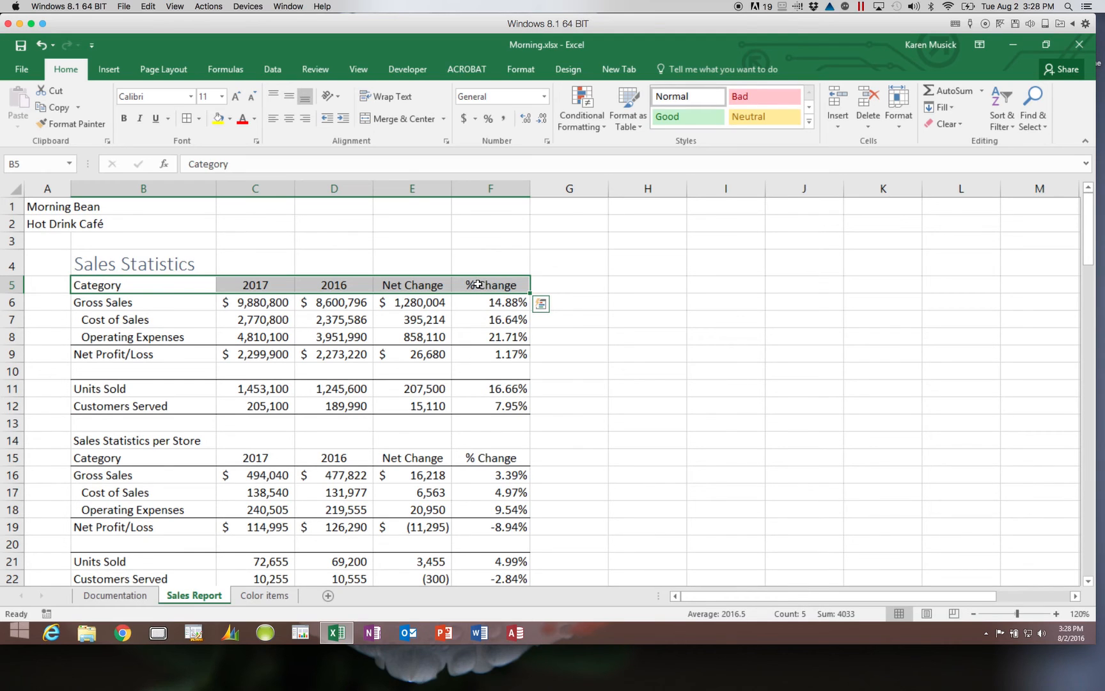
pyautogui.click(809, 122)
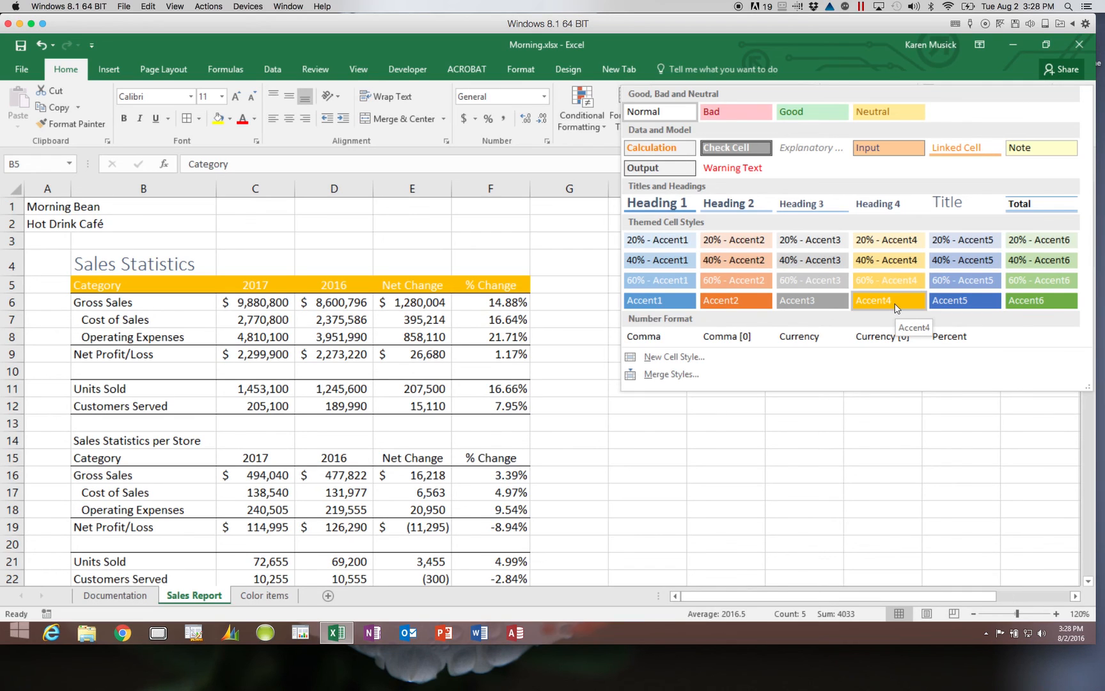
pyautogui.click(896, 306)
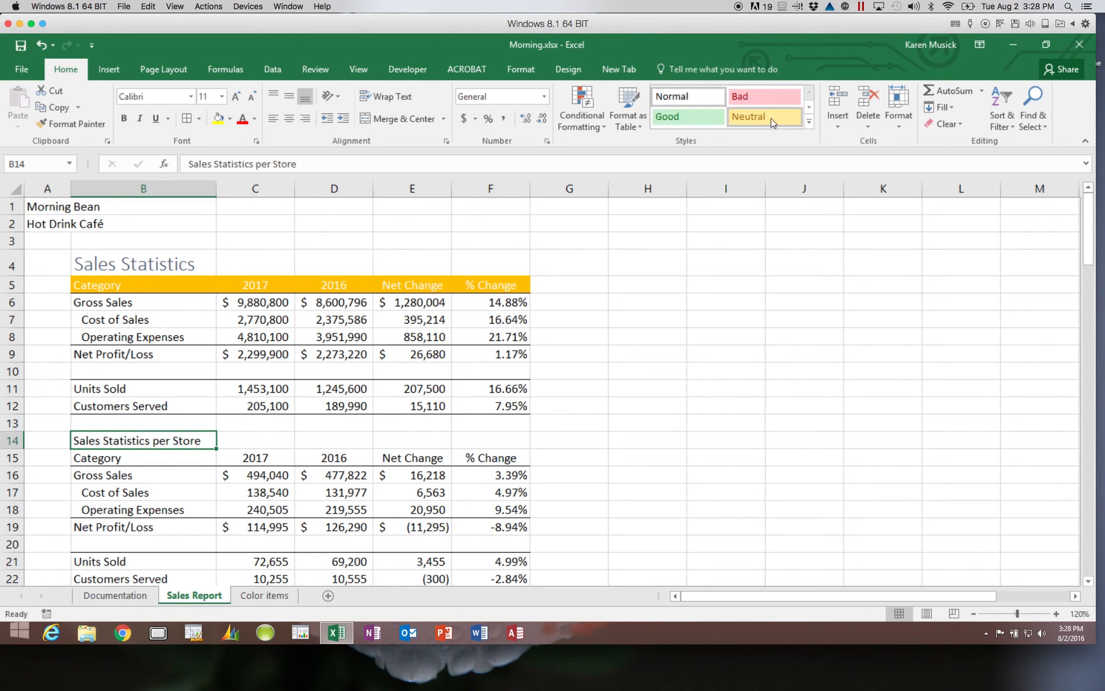
# Apply the Title cell style to the Sales Statistics per Store heading in B14 and Accent4 to its header row B15:F15.
pyautogui.click(809, 121)
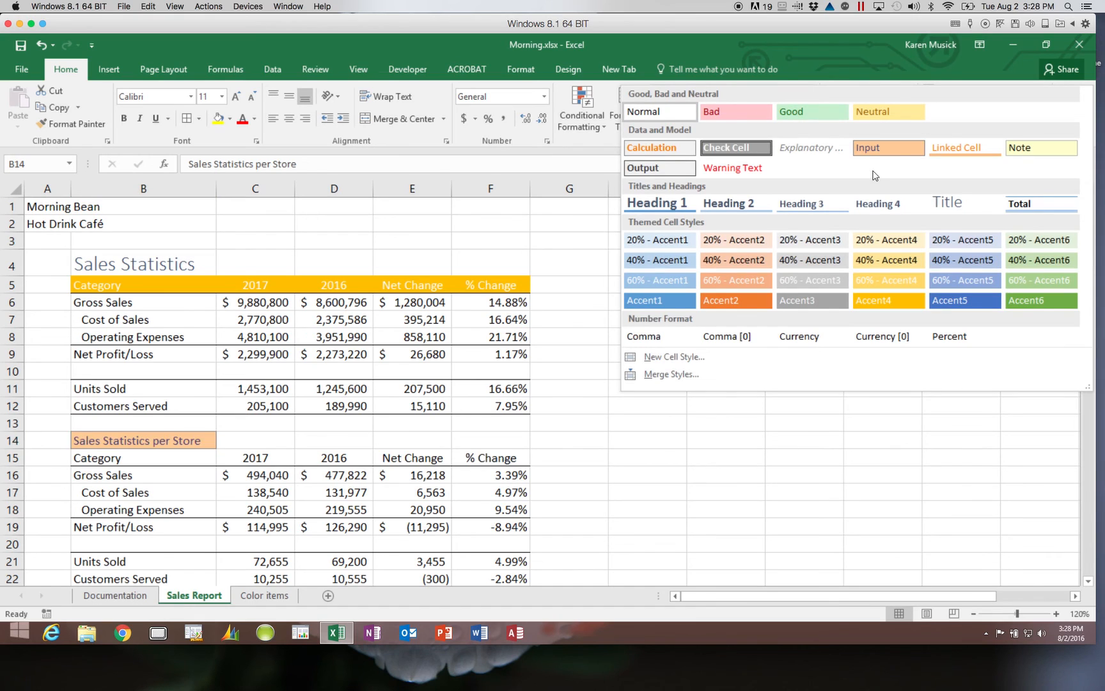
pyautogui.click(978, 205)
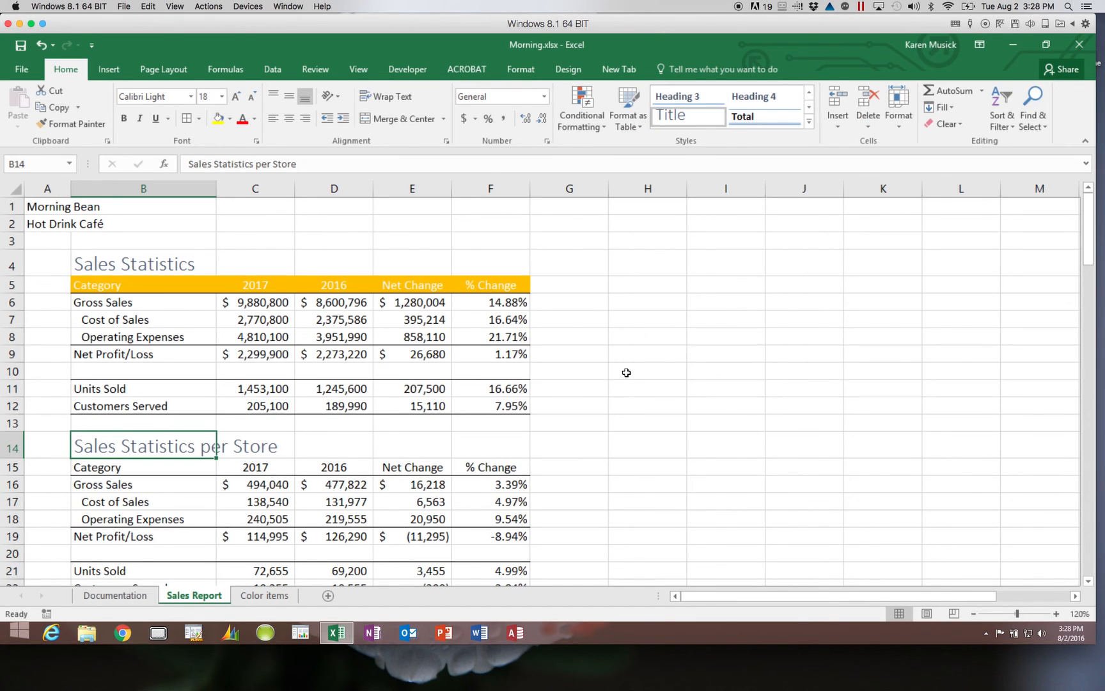
pyautogui.press('super+c')
pyautogui.click(174, 465)
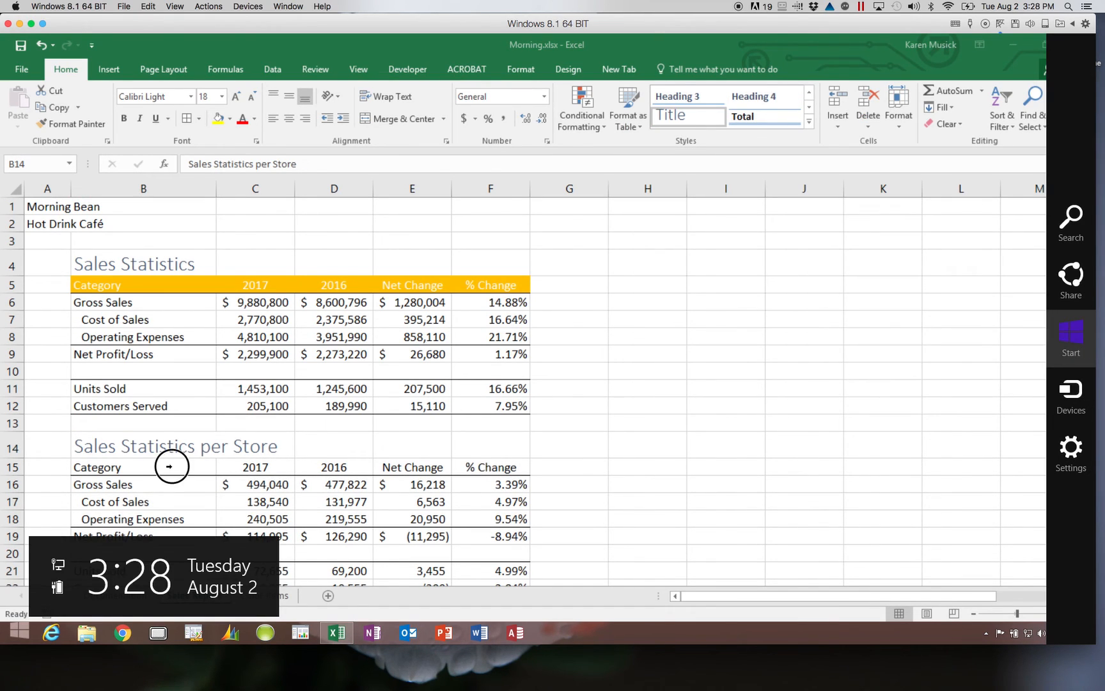
pyautogui.click(174, 465)
pyautogui.moveTo(174, 465); pyautogui.dragTo(486, 464)
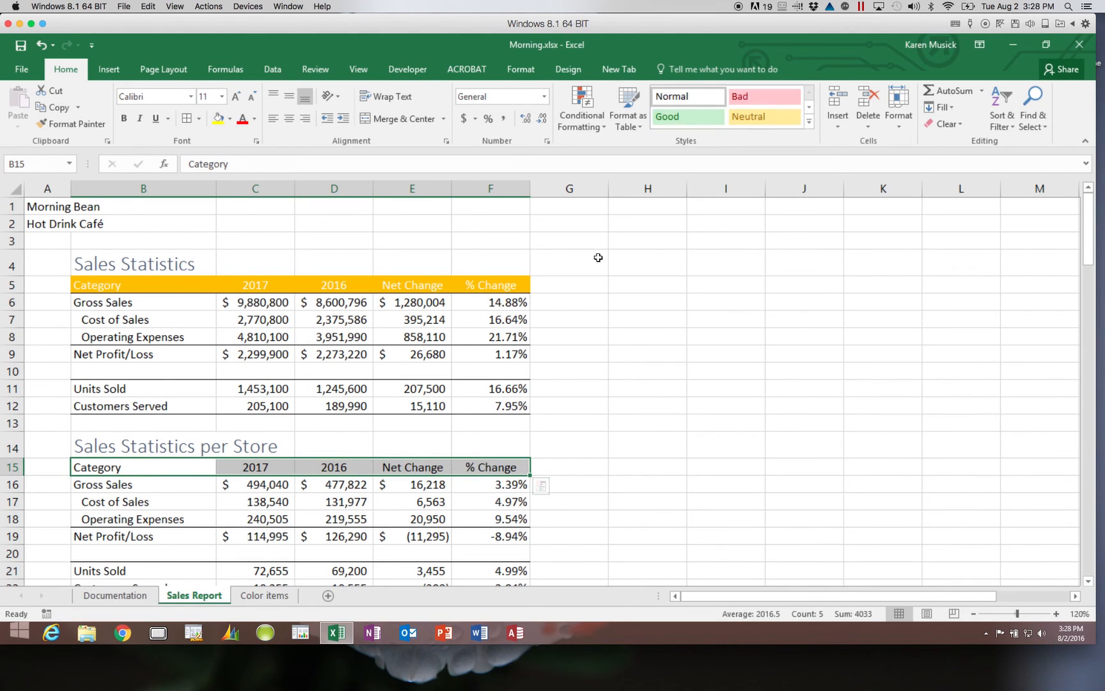
pyautogui.click(809, 121)
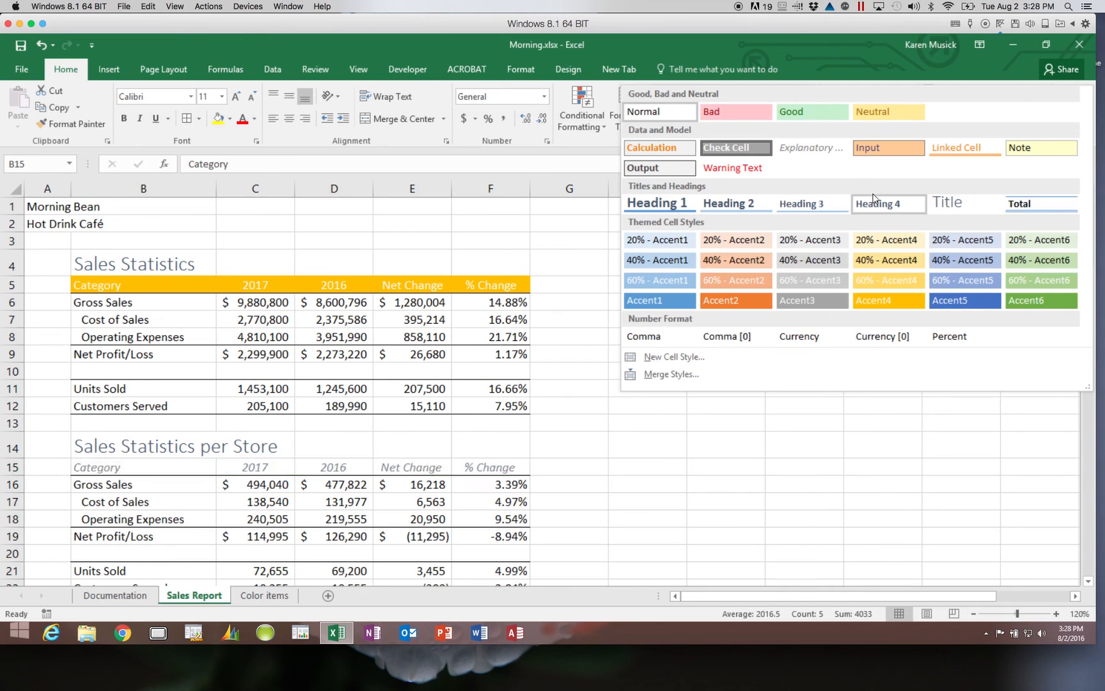
pyautogui.click(908, 297)
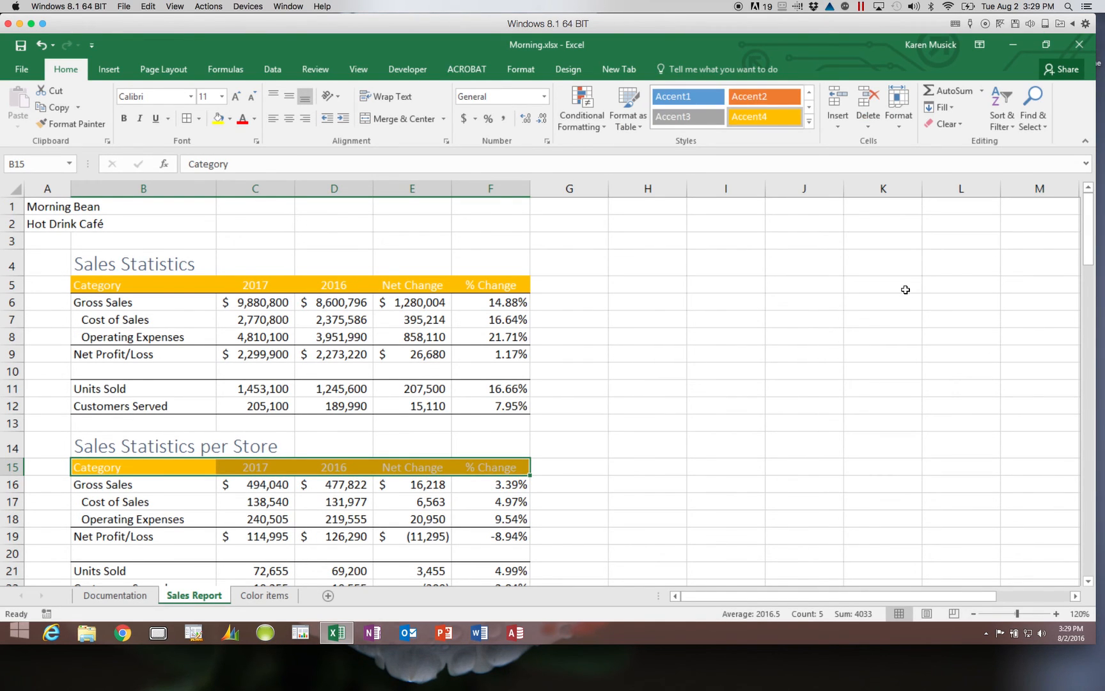
# Apply the Title cell style to the 2017 Monthly Gross Sales heading in A25.
pyautogui.scroll(-5, 1085, 578)
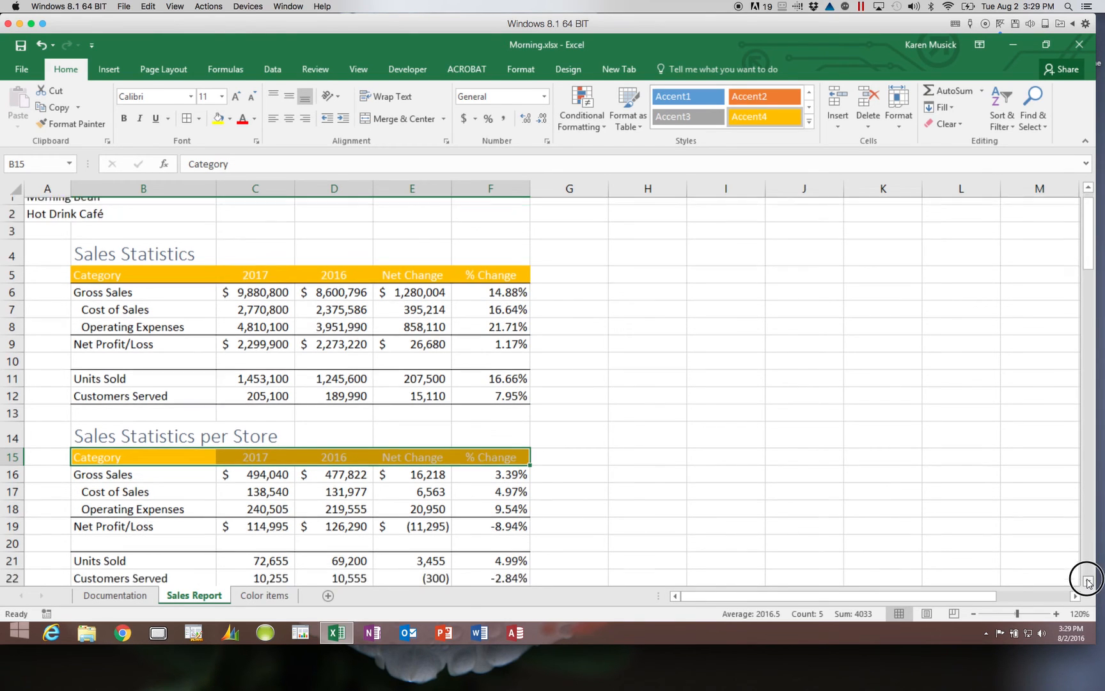
pyautogui.scroll(-2, 1089, 582)
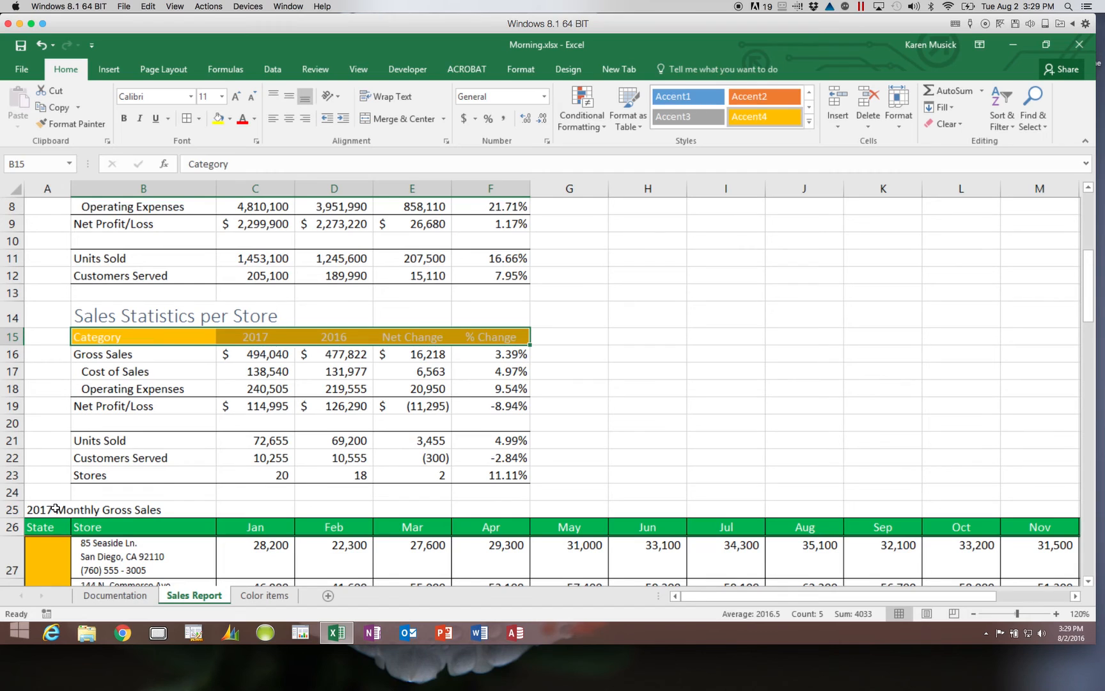
pyautogui.click(55, 508)
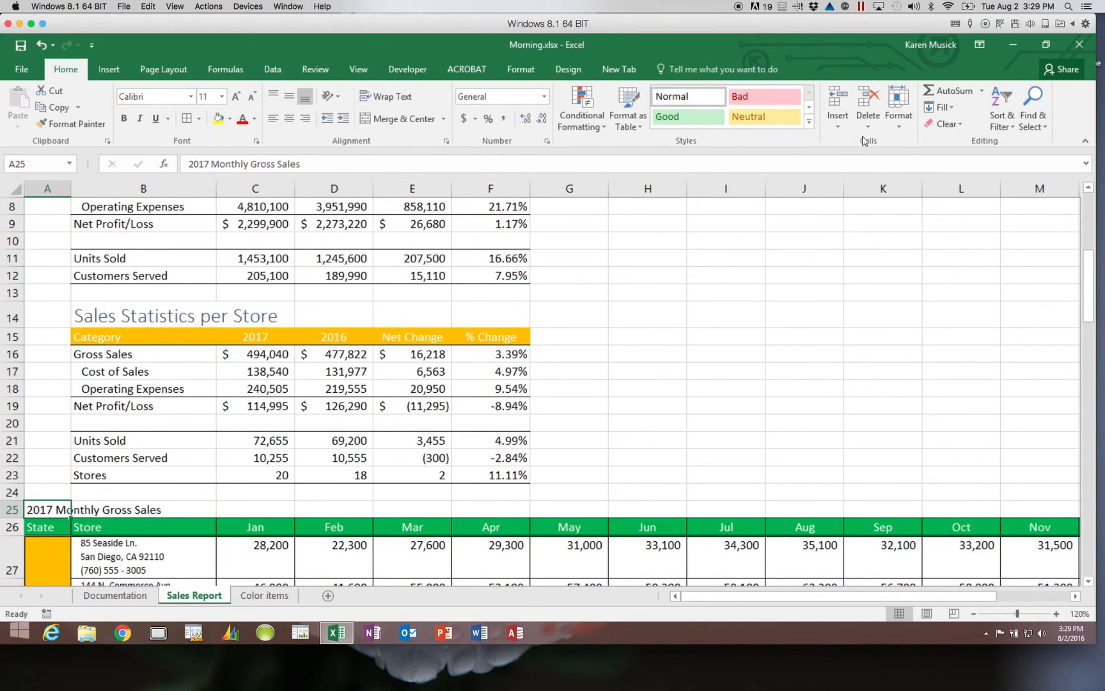
pyautogui.click(809, 121)
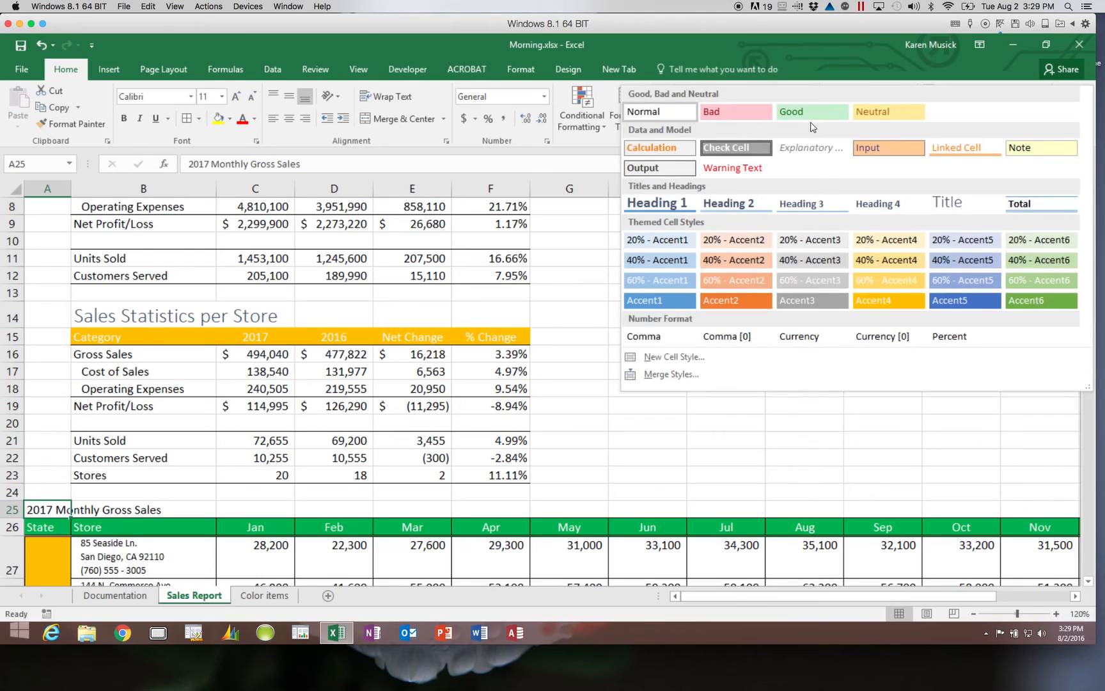
pyautogui.click(955, 203)
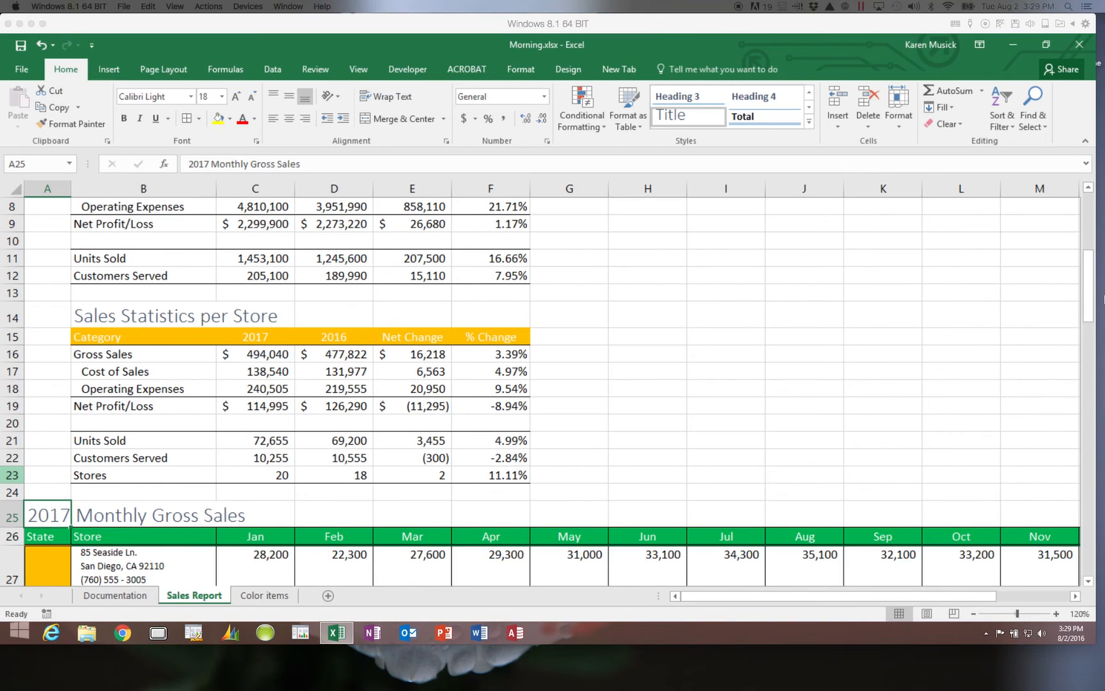
# Copy the formatting of A1:A2 on the Documentation sheet onto A1:A2 of the Sales Report sheet with Format Painter.
pyautogui.moveTo(1086, 262); pyautogui.dragTo(1086, 182)
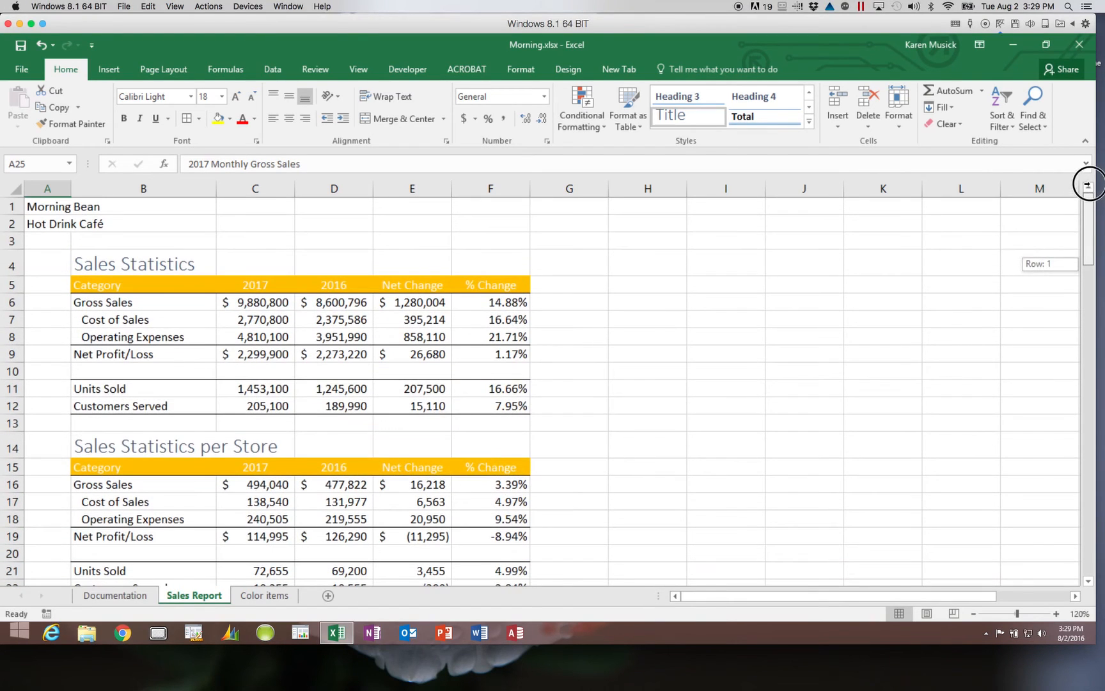
pyautogui.click(56, 205)
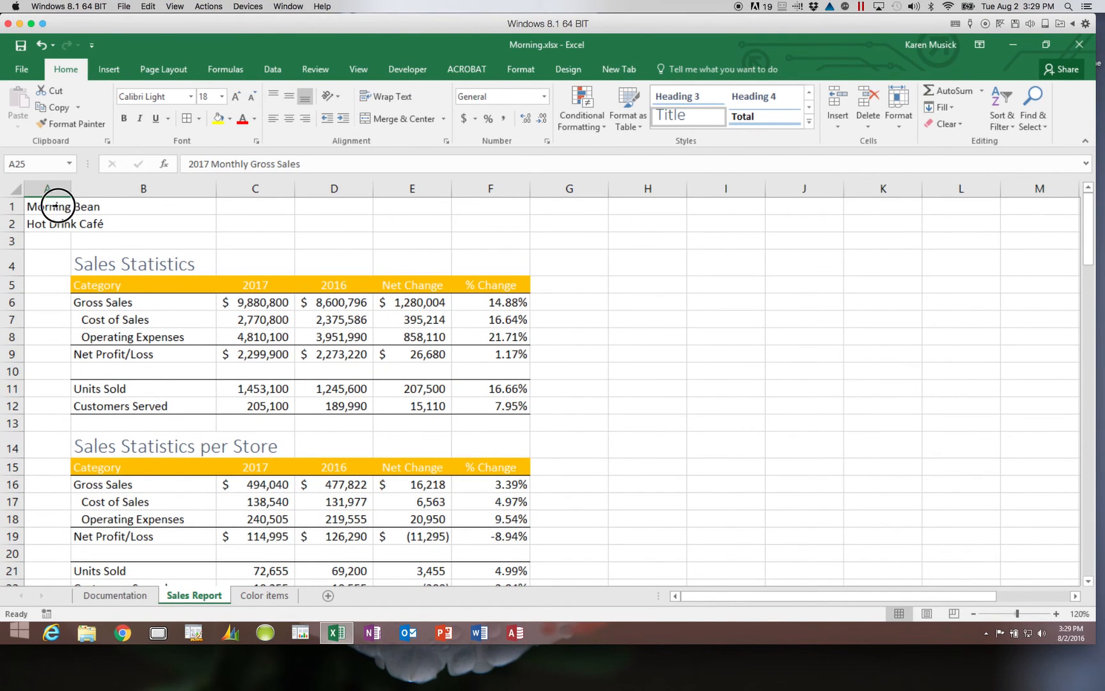
pyautogui.moveTo(56, 206); pyautogui.dragTo(56, 223)
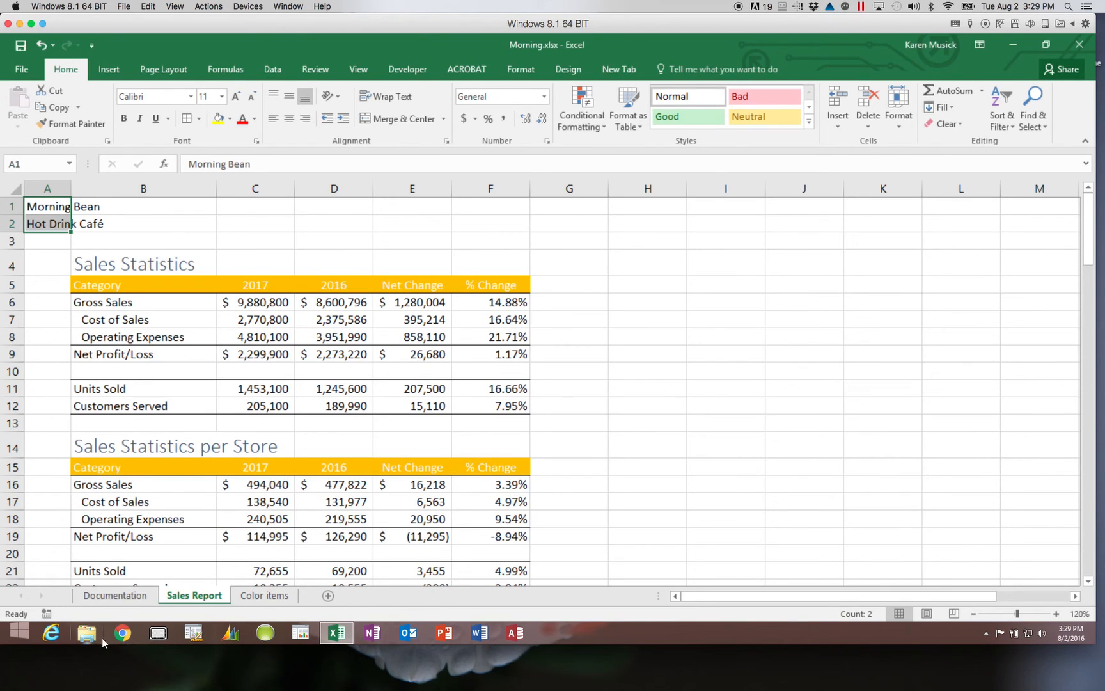
pyautogui.click(116, 595)
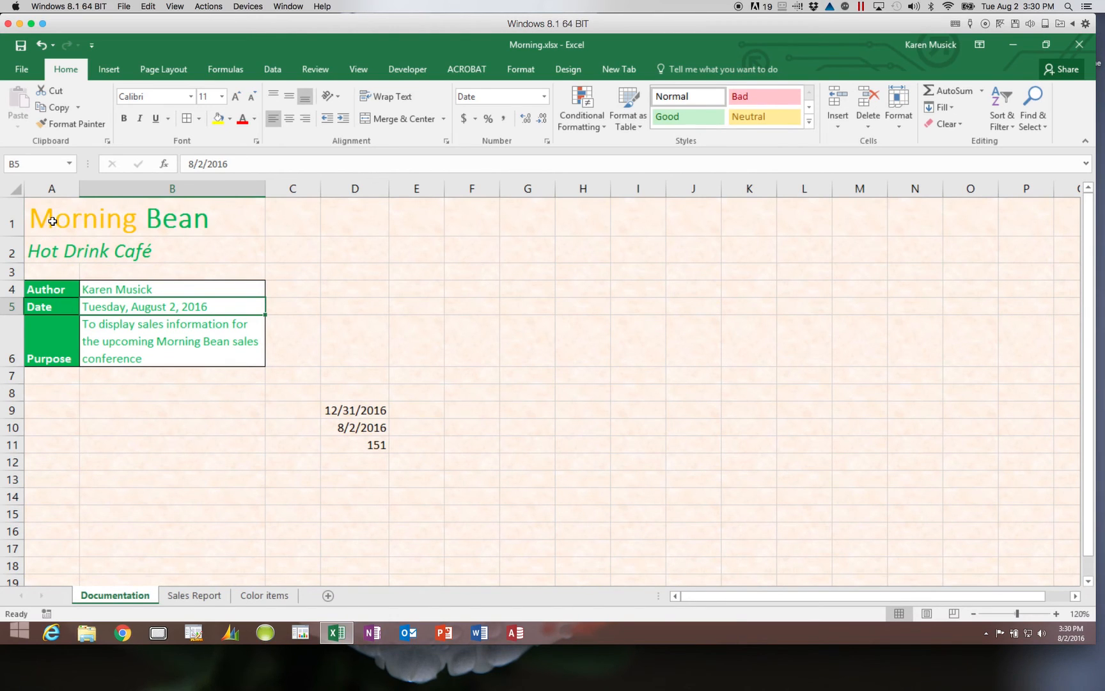
pyautogui.moveTo(53, 221); pyautogui.dragTo(54, 245)
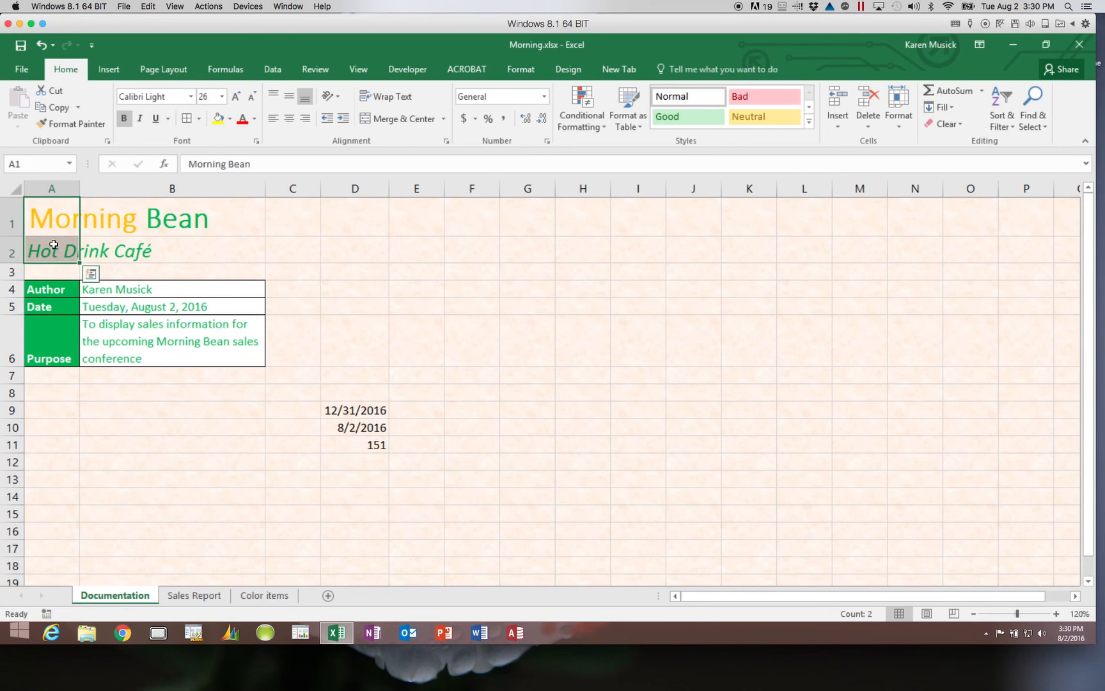
pyautogui.click(77, 125)
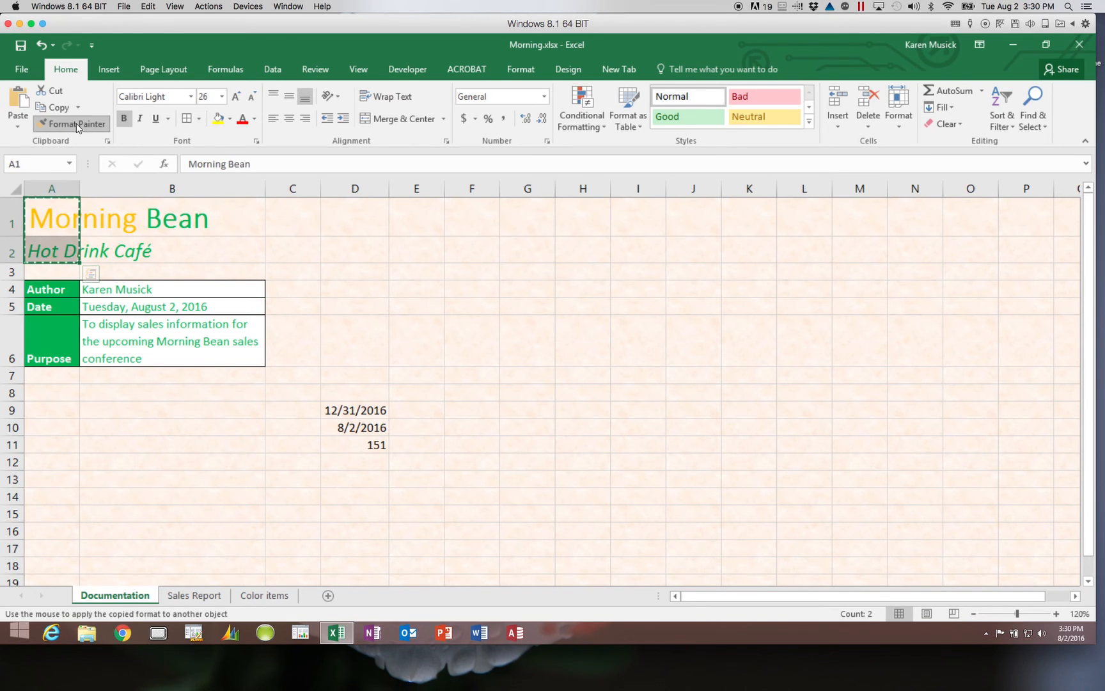
pyautogui.click(191, 596)
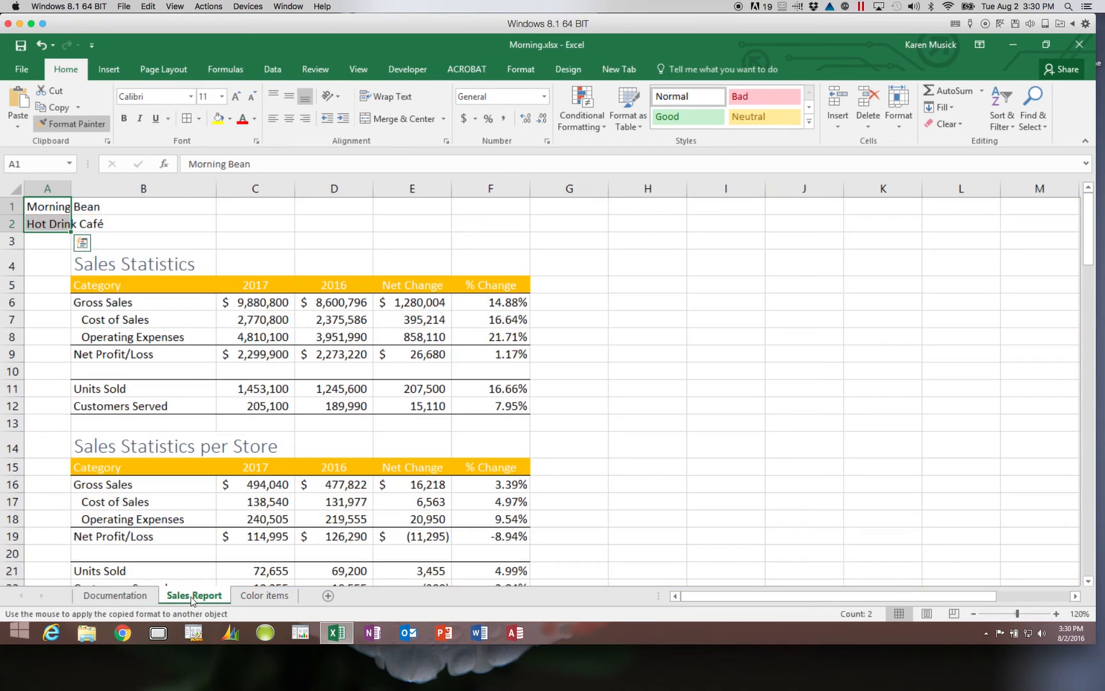
pyautogui.click(58, 206)
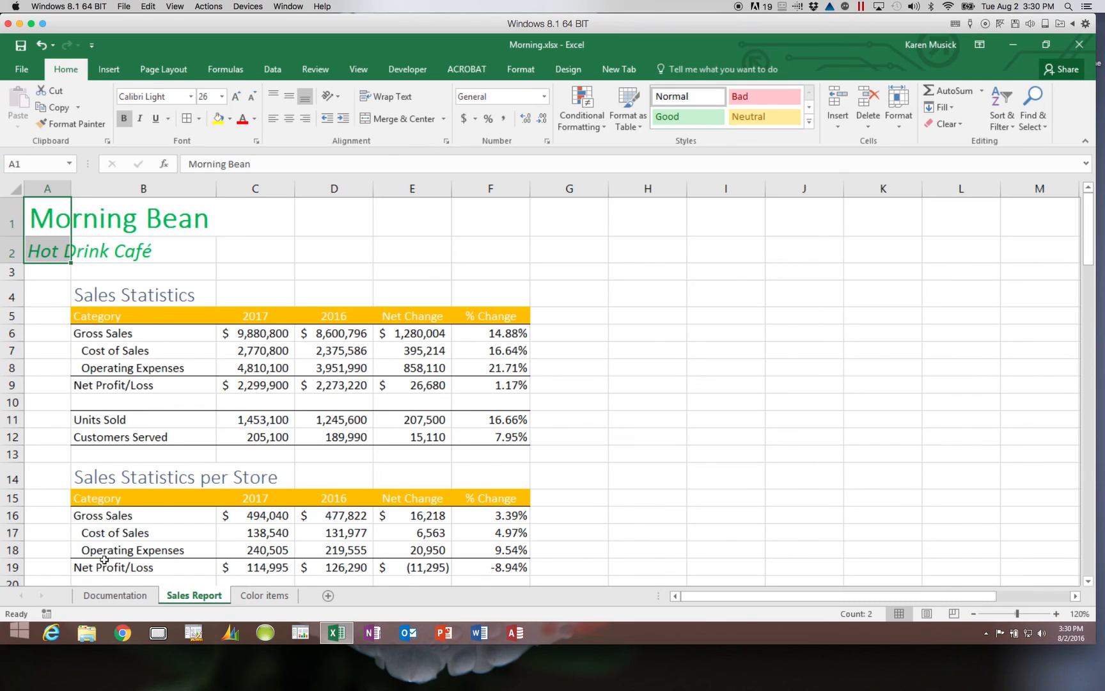
# Copy the title cells A1:A2 from the Documentation sheet and paste them at H1 on the Sales Report sheet.
pyautogui.click(111, 597)
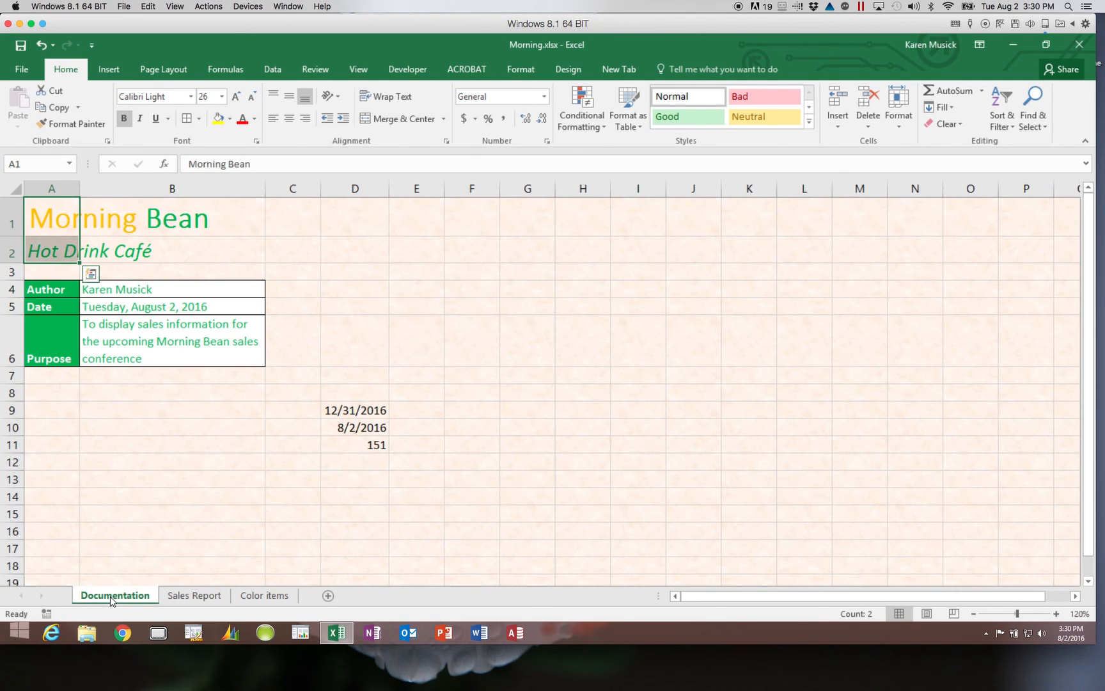
pyautogui.click(109, 229)
pyautogui.click(64, 229)
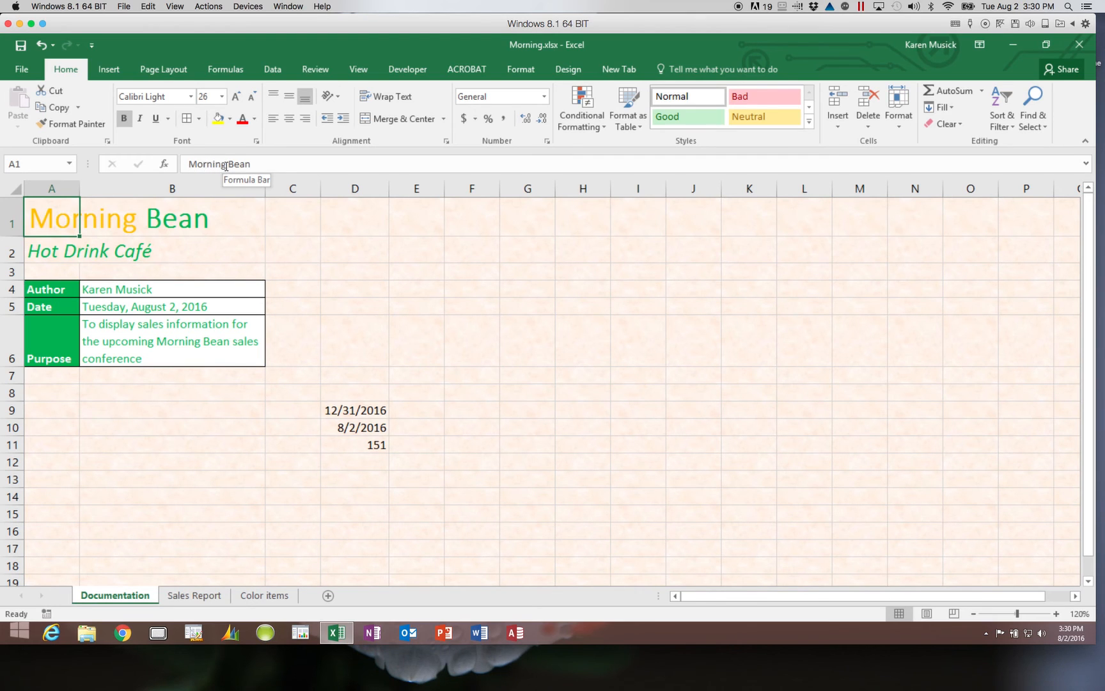
pyautogui.click(192, 595)
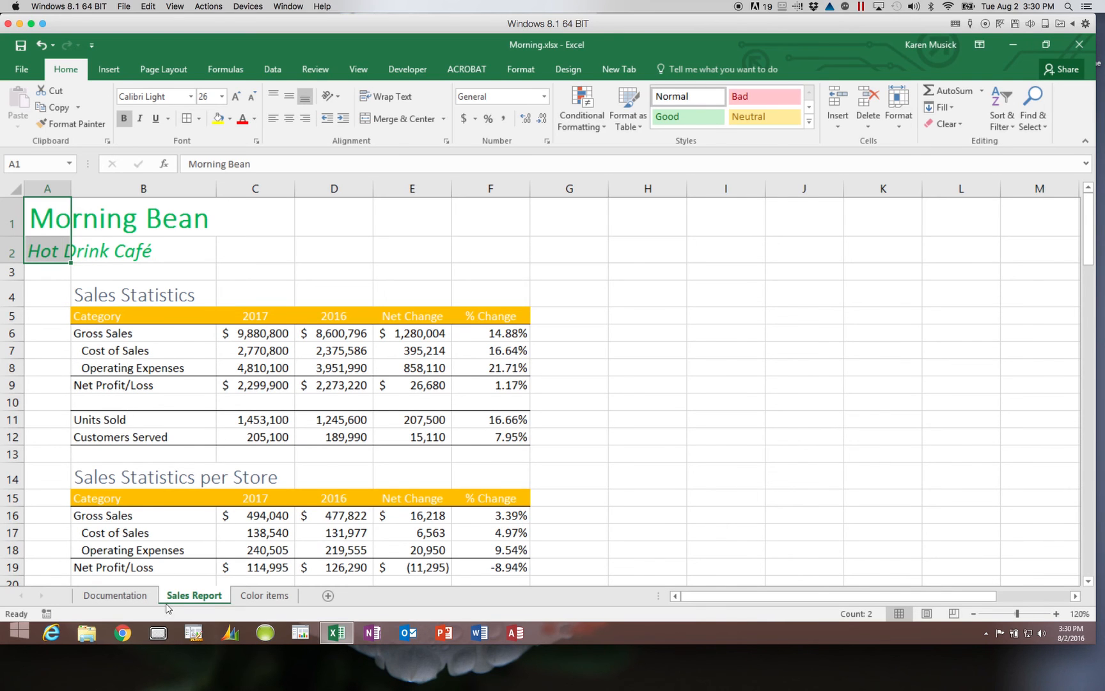
pyautogui.click(142, 596)
pyautogui.moveTo(62, 221); pyautogui.dragTo(60, 244)
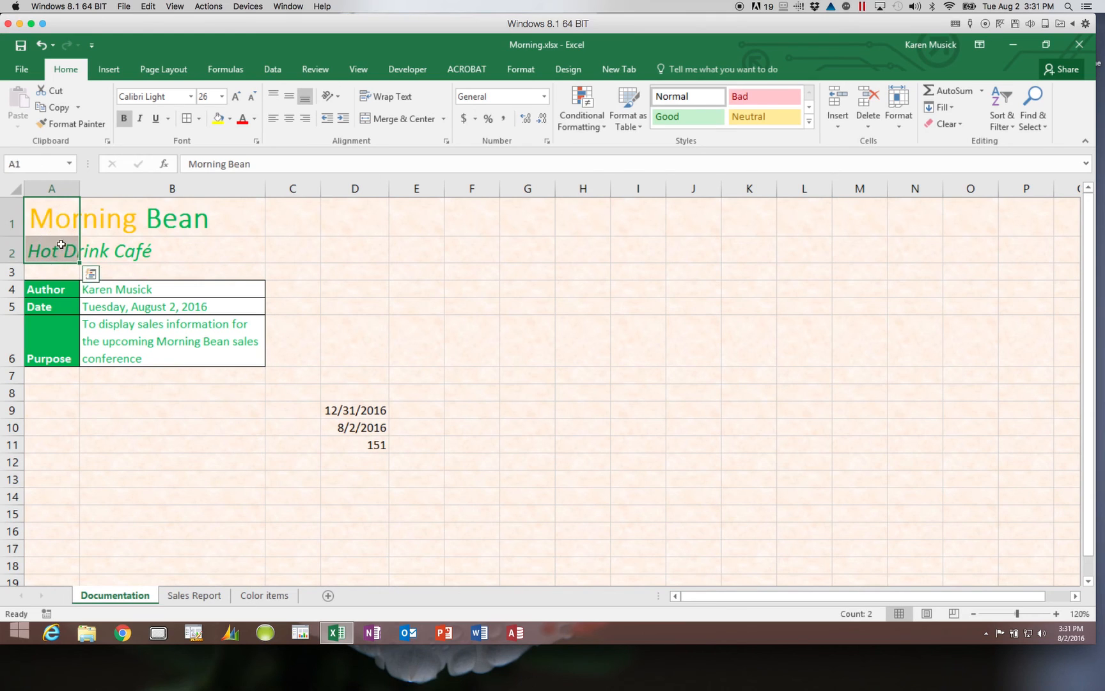
pyautogui.click(59, 109)
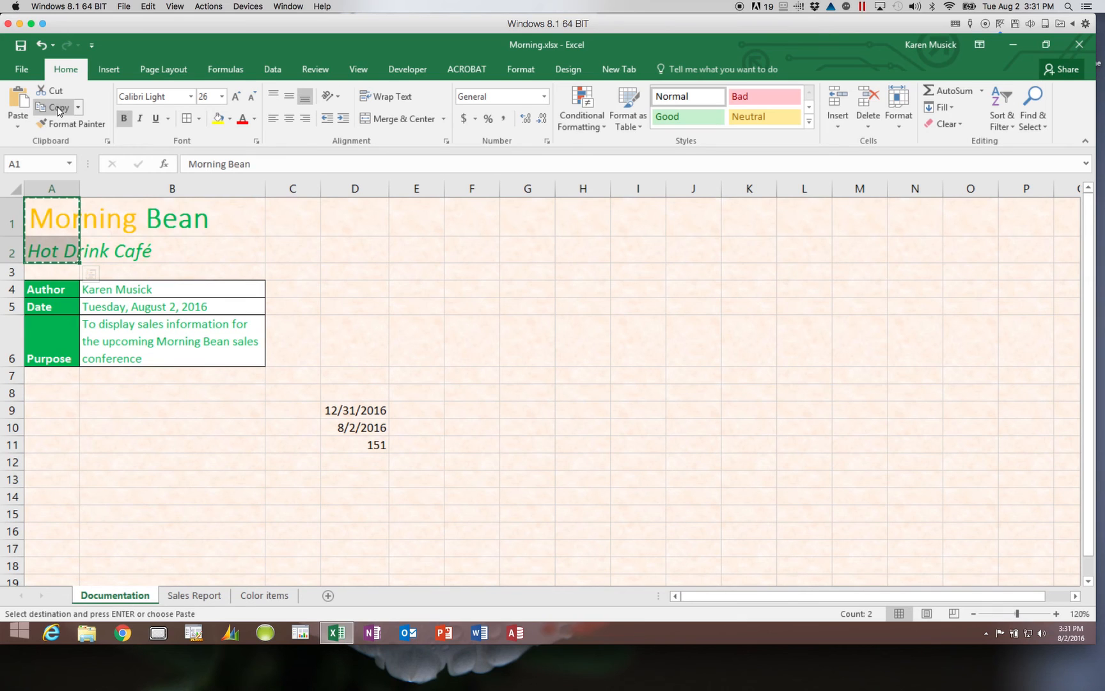
pyautogui.click(193, 594)
pyautogui.hotkey('ctrl', 'v')
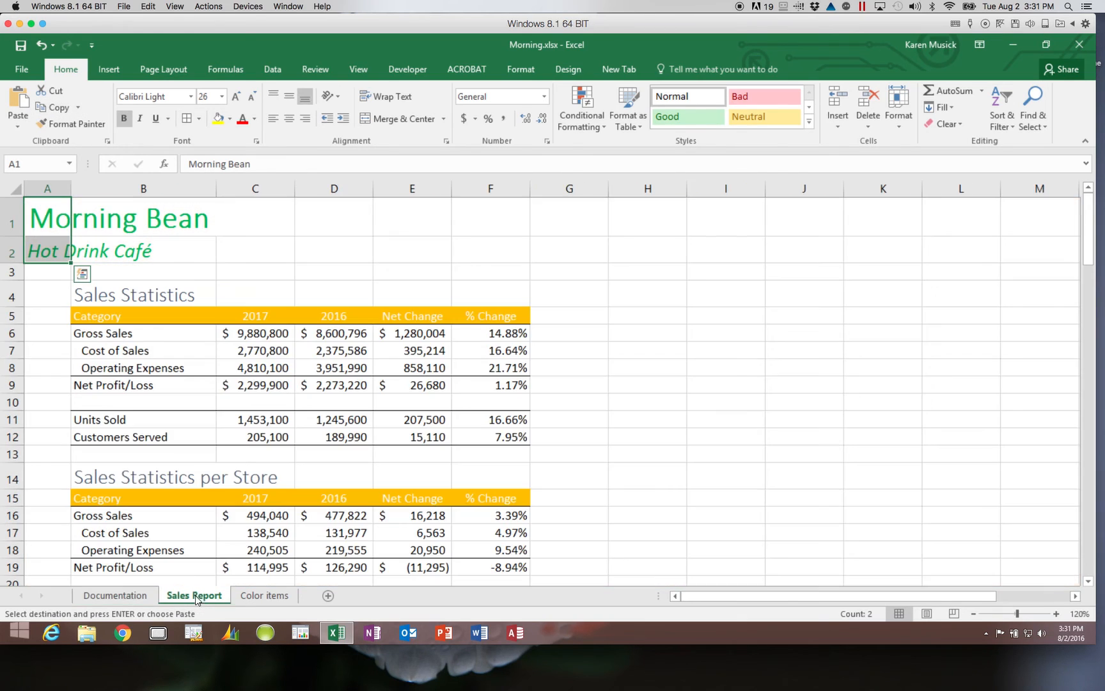
pyautogui.click(649, 217)
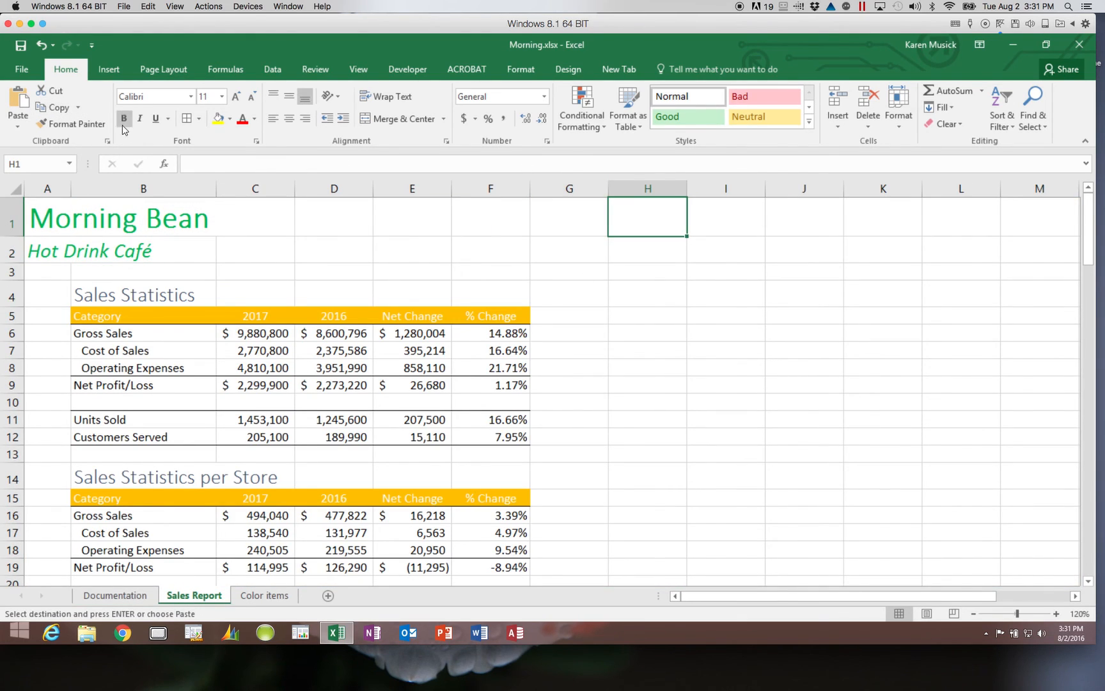
pyautogui.click(18, 99)
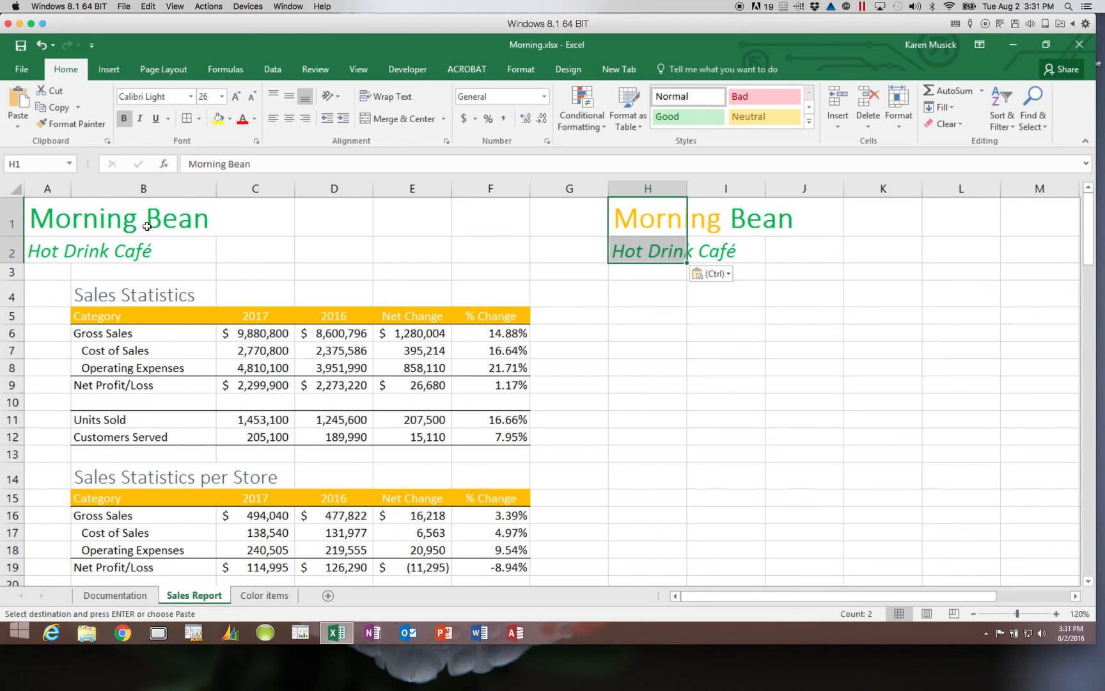
# Color only the word Morning in cell A1 of the Sales Report sheet with the gold theme color.
pyautogui.click(53, 221)
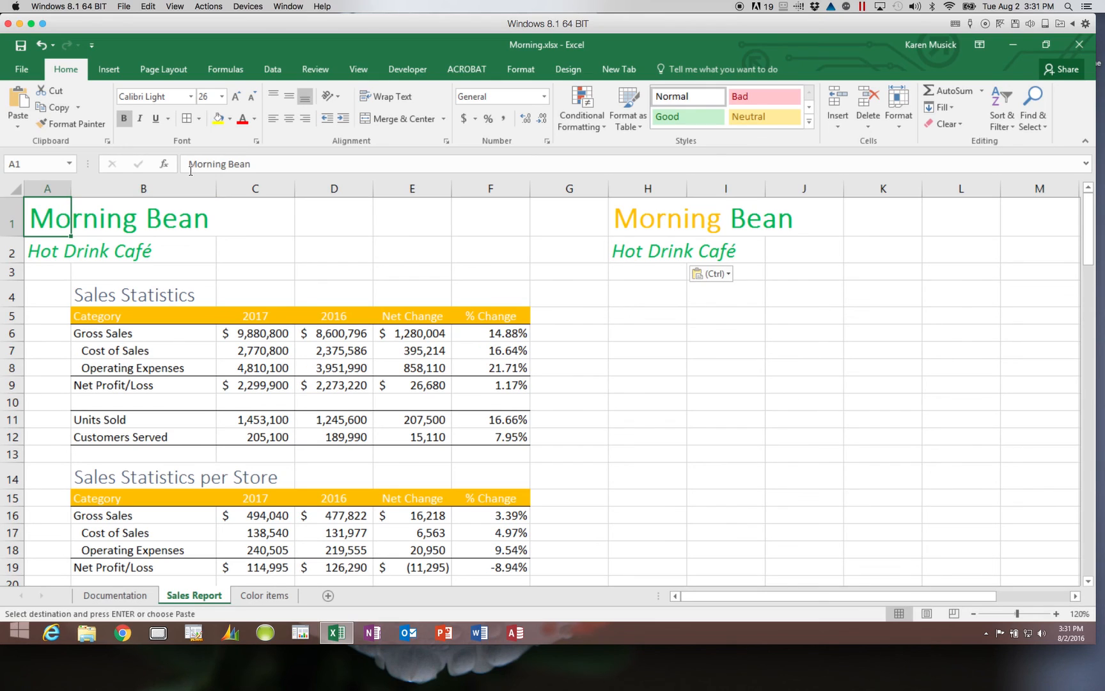
pyautogui.click(219, 166)
pyautogui.moveTo(219, 165); pyautogui.dragTo(187, 166)
pyautogui.click(244, 136)
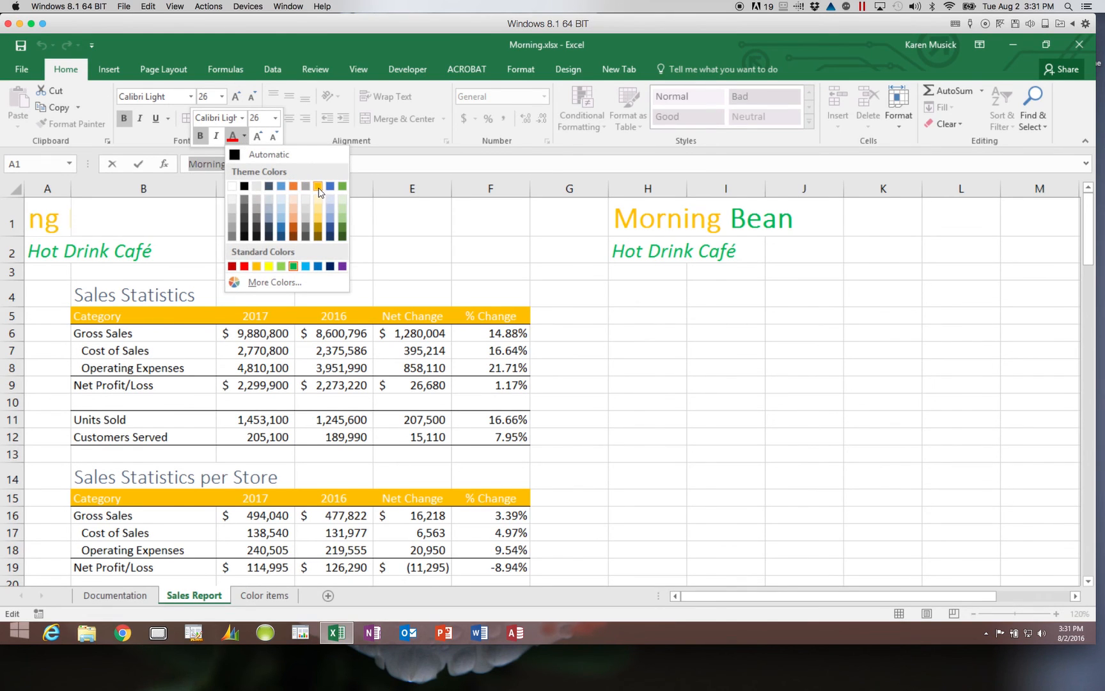
pyautogui.click(317, 186)
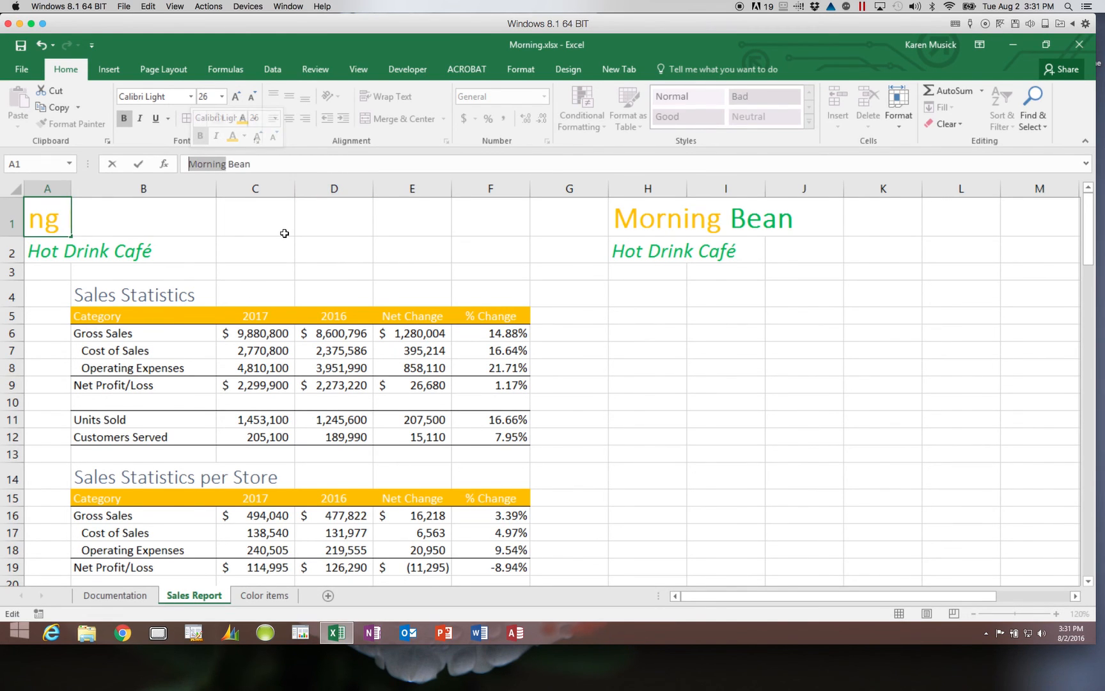
# Confirm the edit in A1 and copy the formatting of B4:F12 onto the Sales Statistics per Store table starting at B14 with Format Painter.
pyautogui.press('Return')
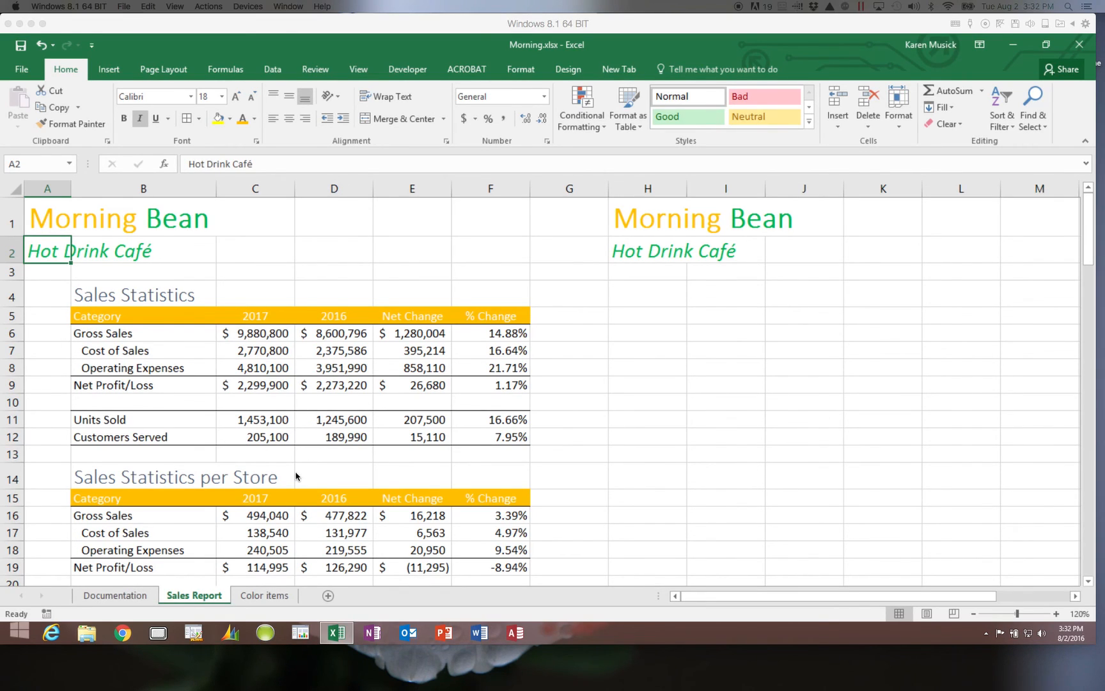
pyautogui.click(153, 294)
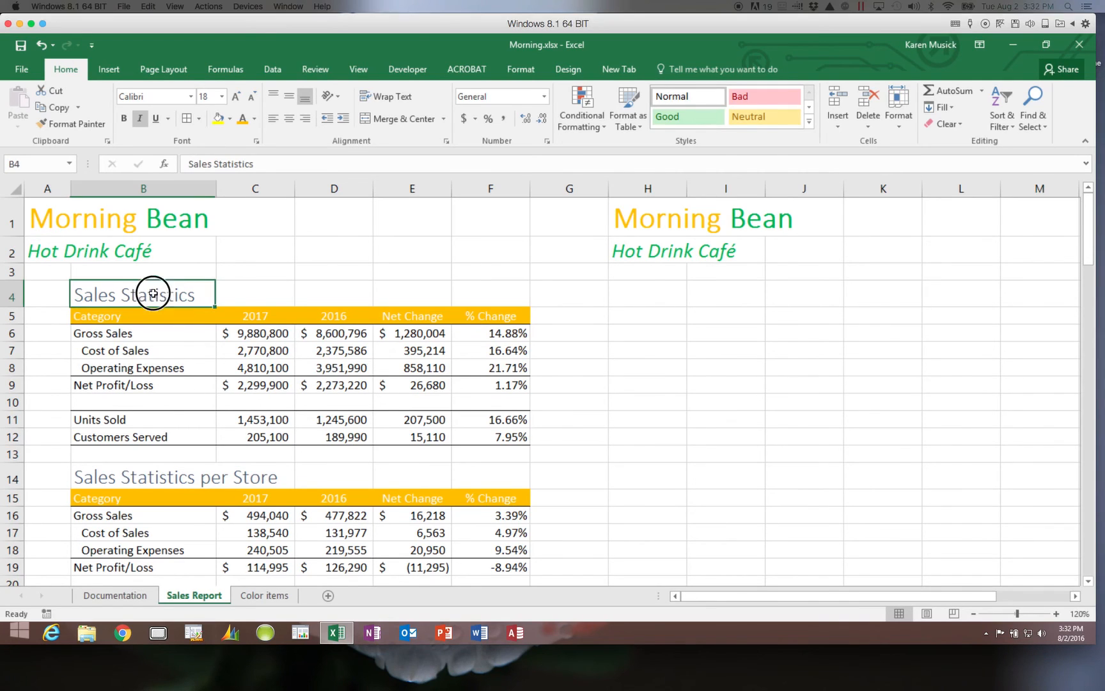
pyautogui.moveTo(155, 292); pyautogui.dragTo(473, 438)
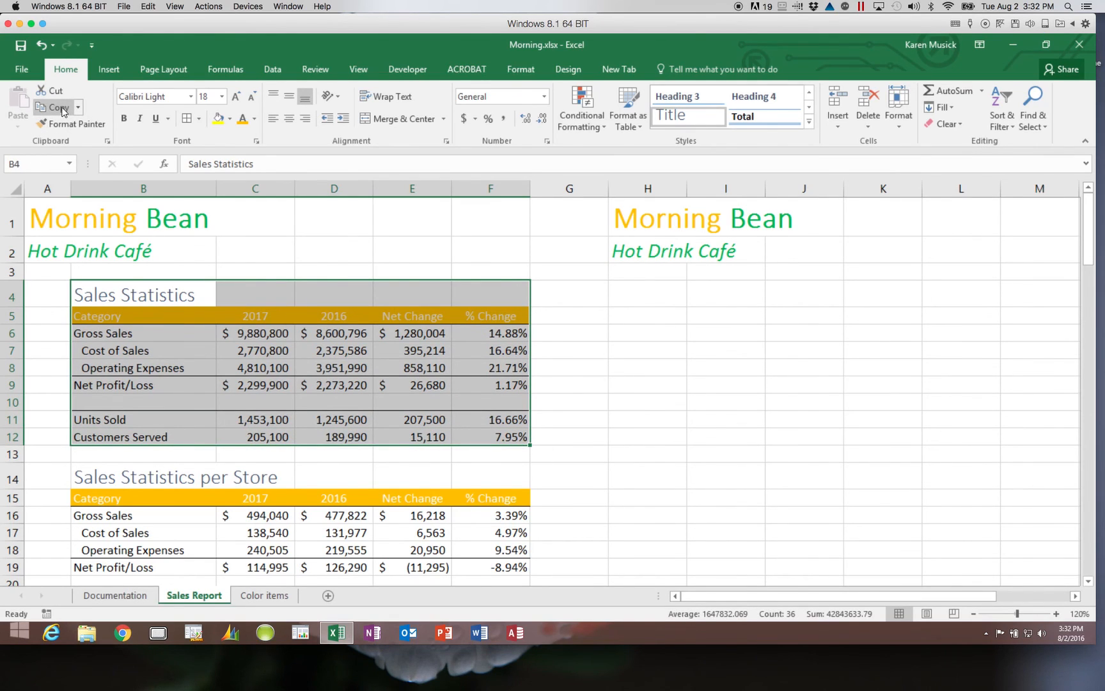
pyautogui.click(58, 124)
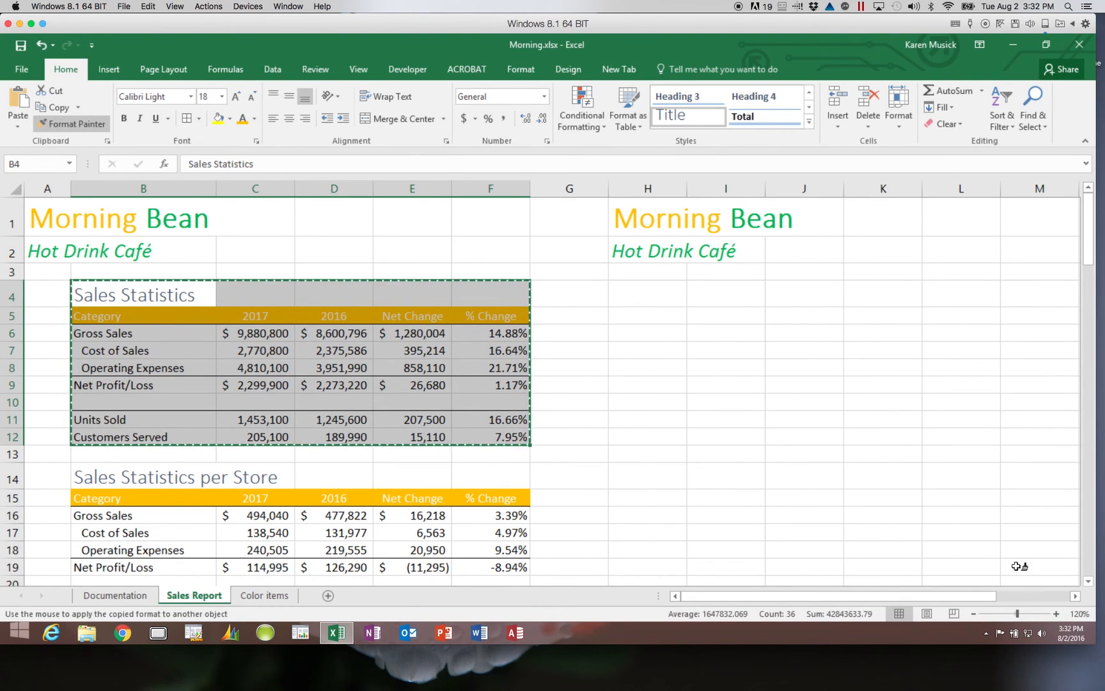
pyautogui.click(1085, 581)
pyautogui.click(1086, 581)
pyautogui.click(1085, 582)
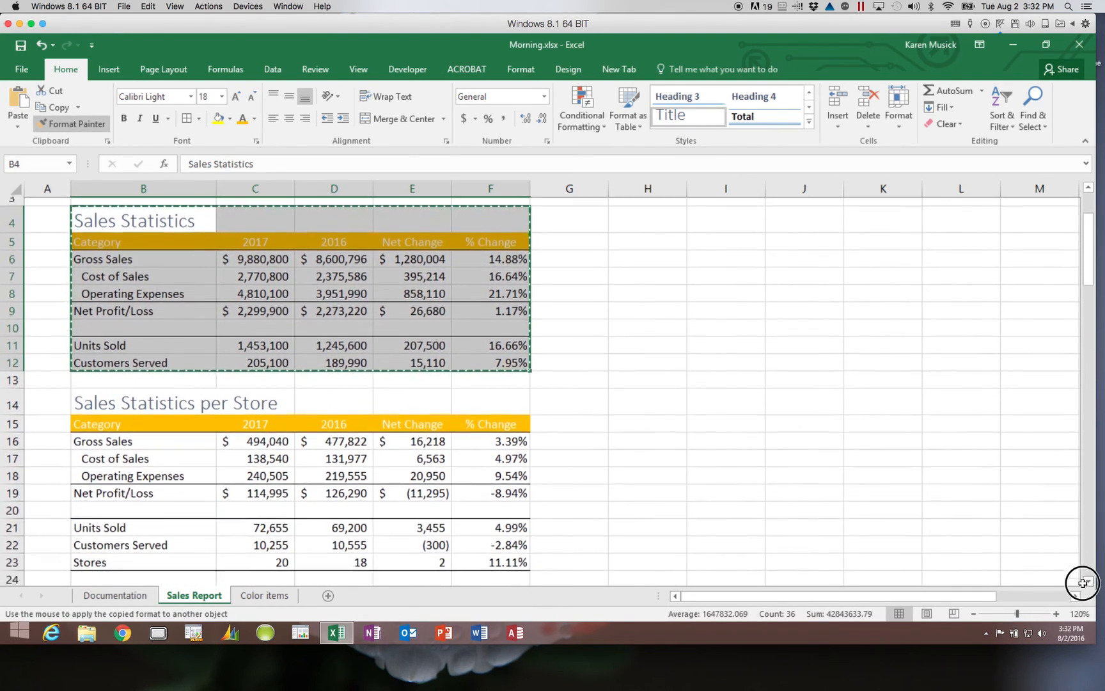
pyautogui.click(1085, 581)
pyautogui.click(1085, 581)
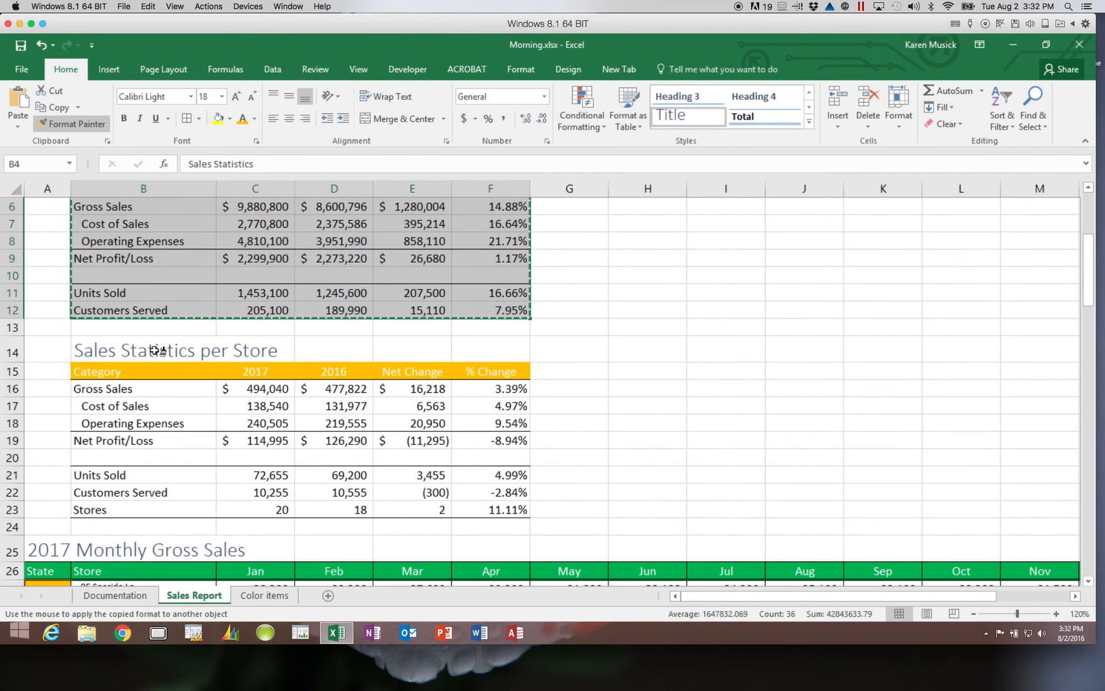
pyautogui.click(154, 349)
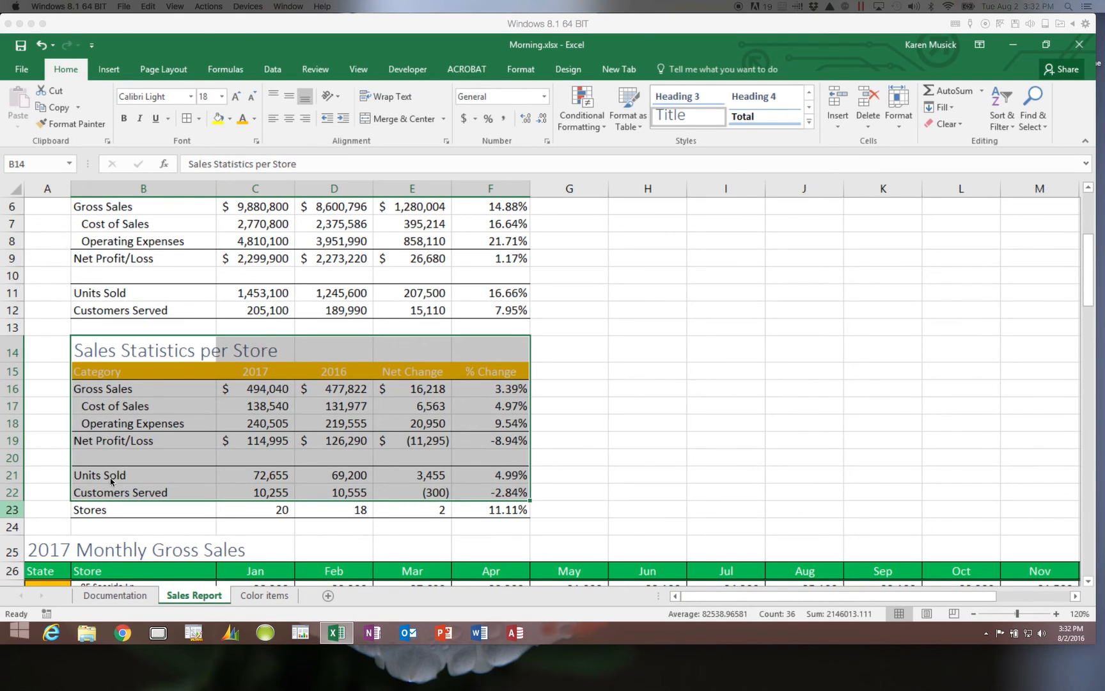
# Copy the Sales Statistics table B4:F12 and paste only its formatting at B14.
pyautogui.moveTo(1087, 285); pyautogui.dragTo(1087, 227)
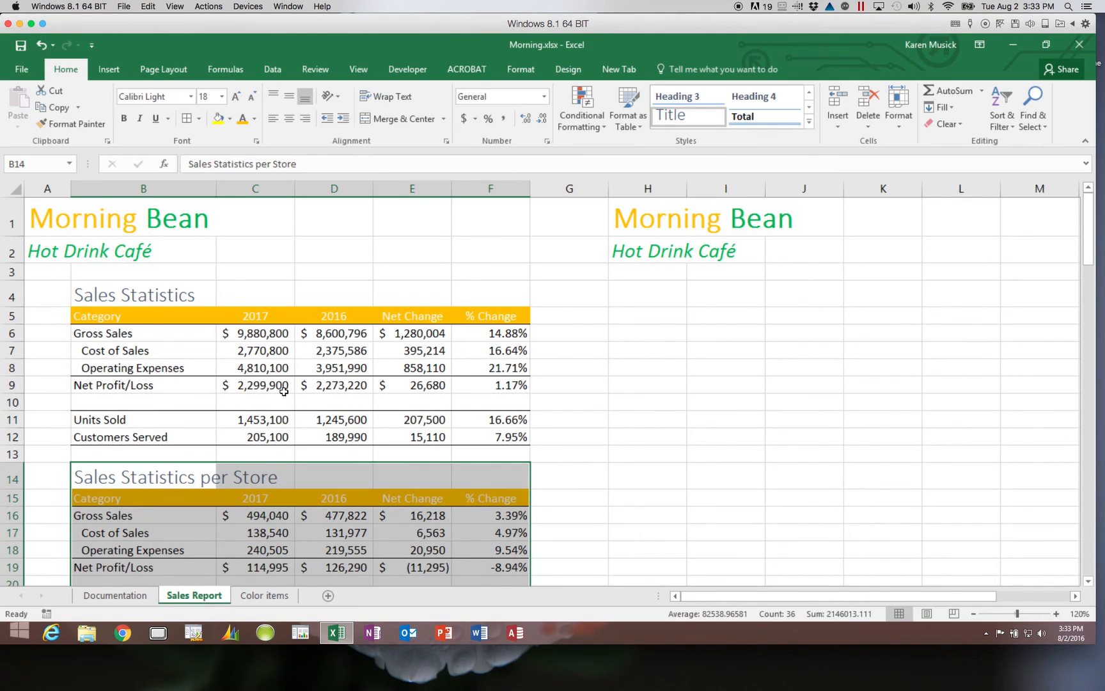
pyautogui.click(199, 296)
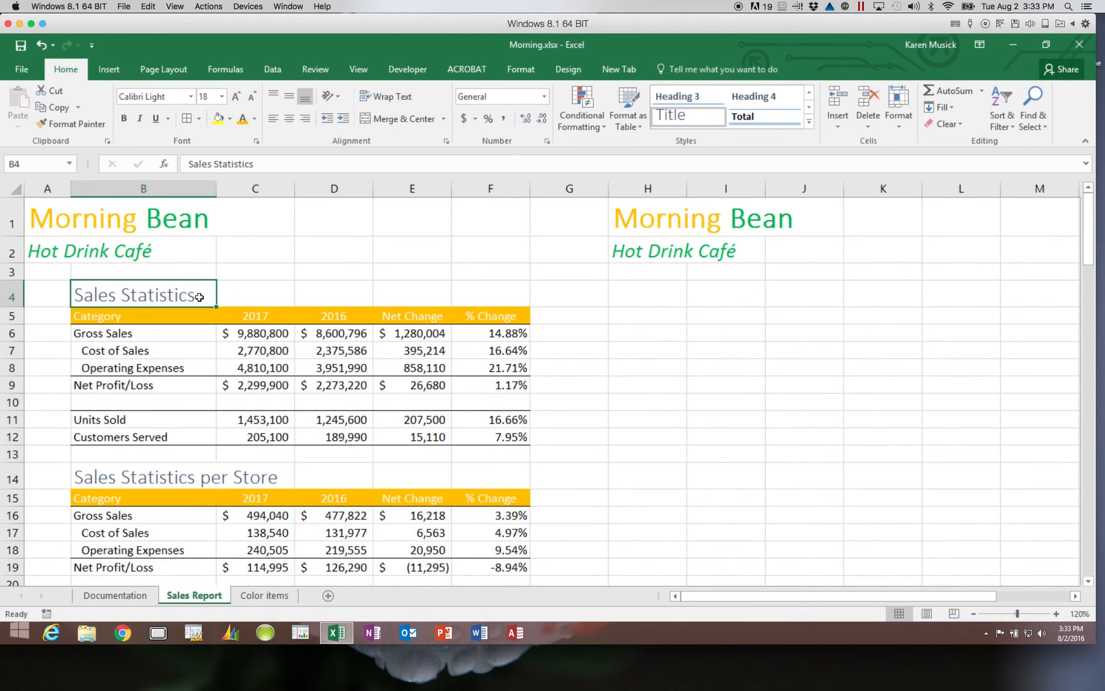
pyautogui.moveTo(177, 296); pyautogui.dragTo(486, 439)
pyautogui.click(60, 107)
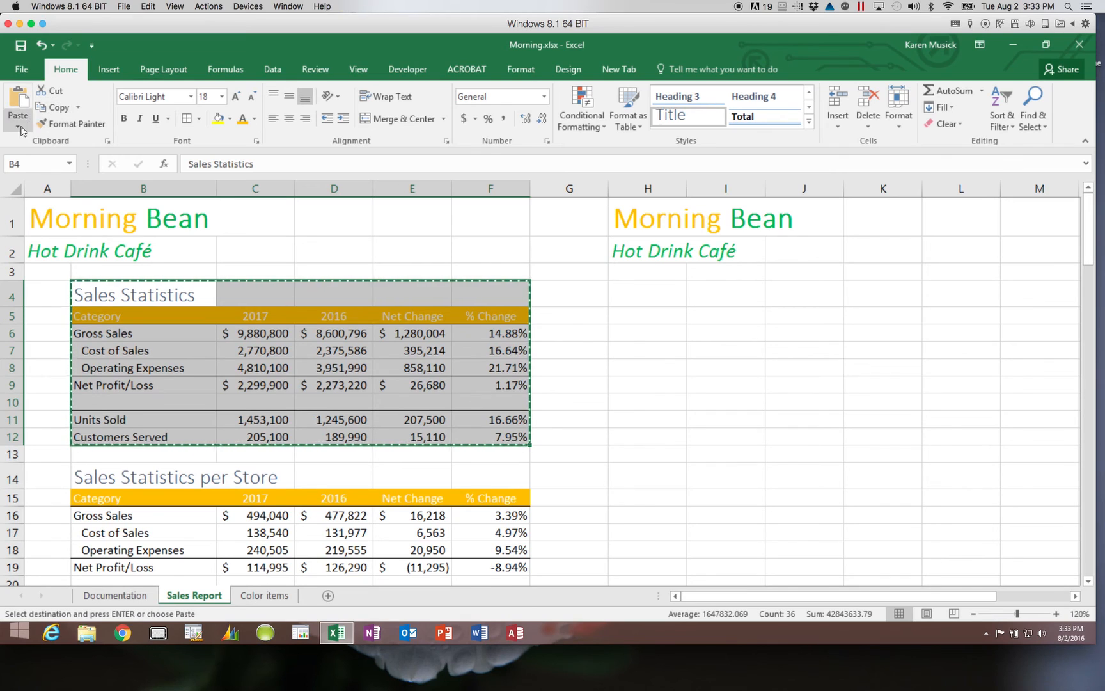
pyautogui.click(108, 474)
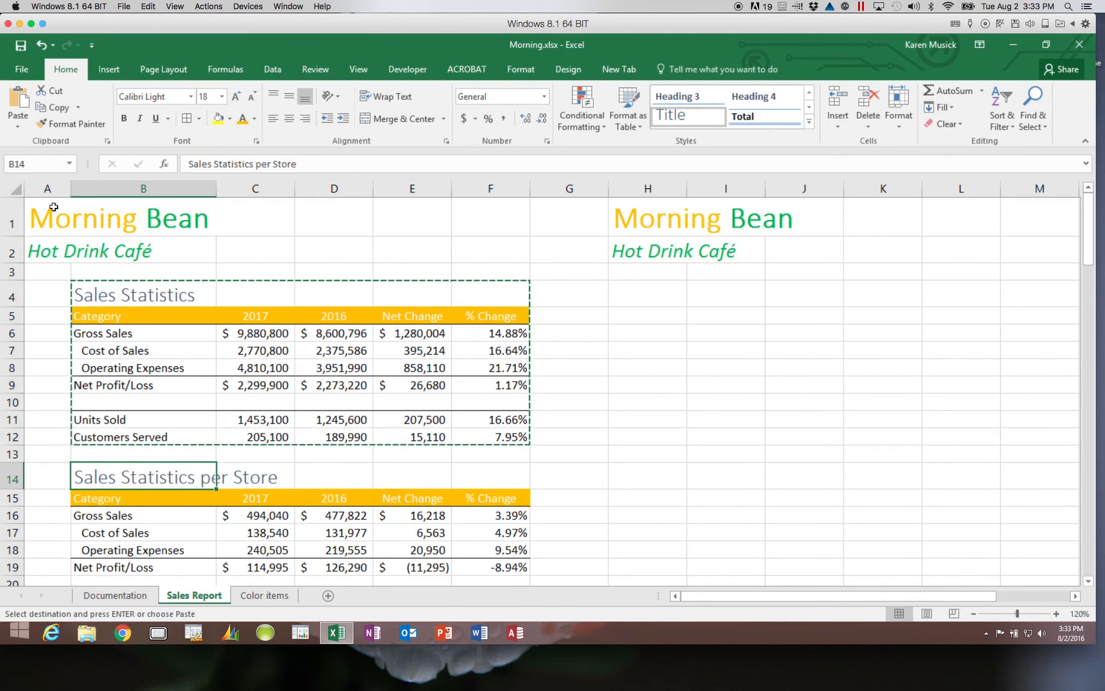
pyautogui.click(17, 128)
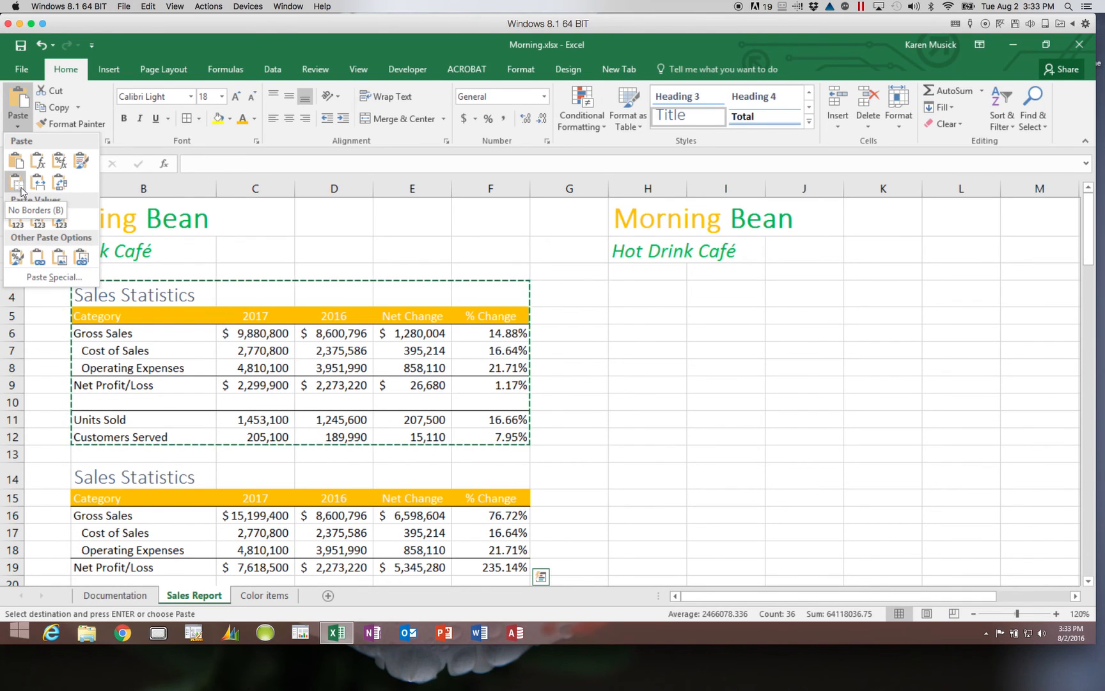
pyautogui.click(15, 258)
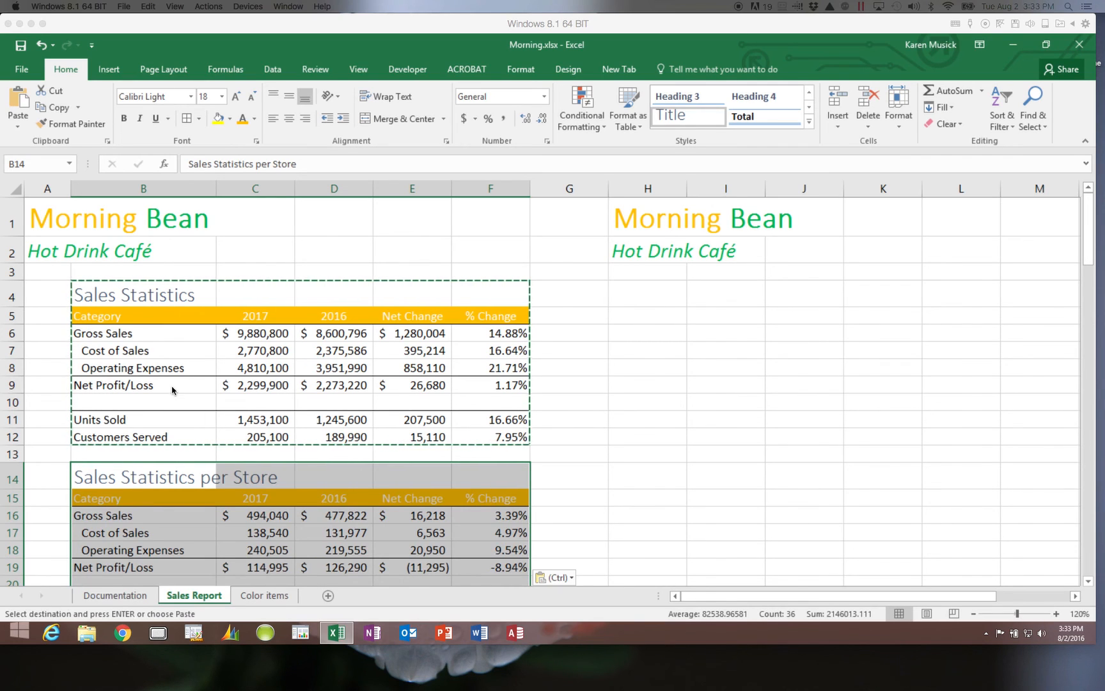
# Preview other paste options, such as Transpose, for the copied table at B14, and save the workbook.
pyautogui.click(18, 128)
pyautogui.click(19, 127)
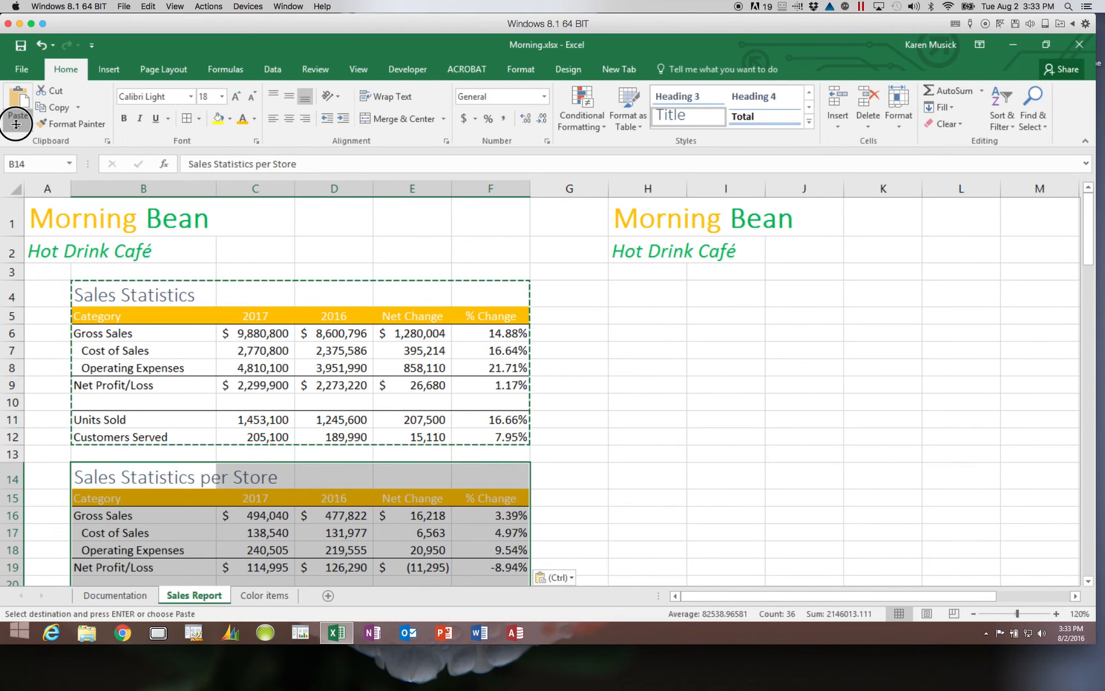
pyautogui.click(18, 127)
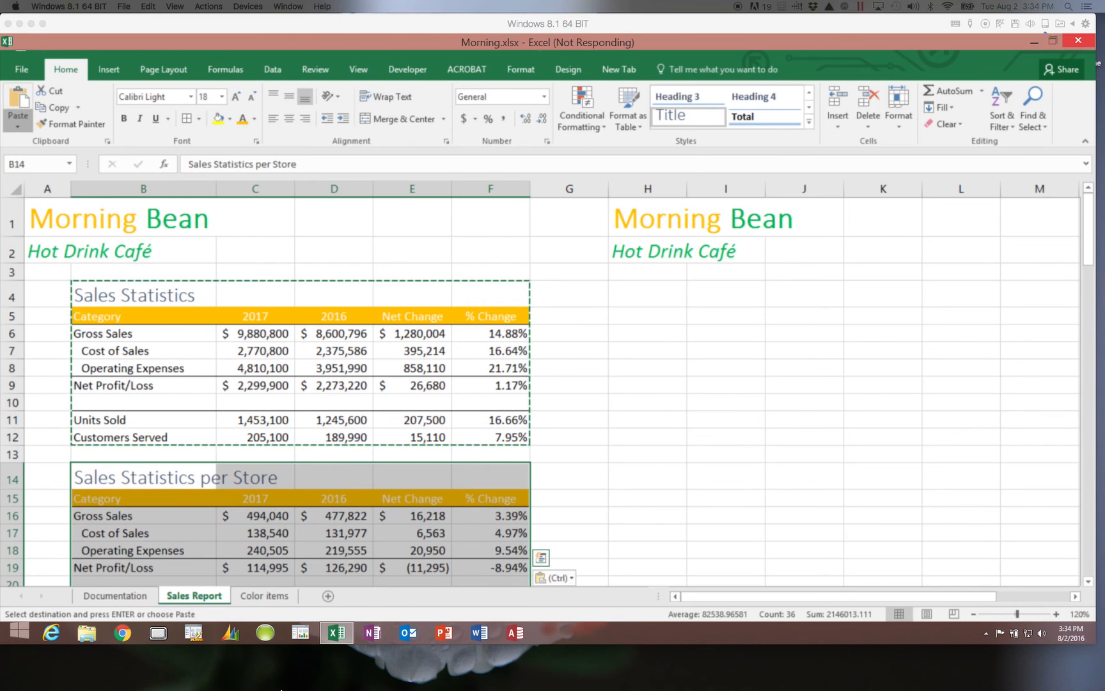
pyautogui.click(631, 451)
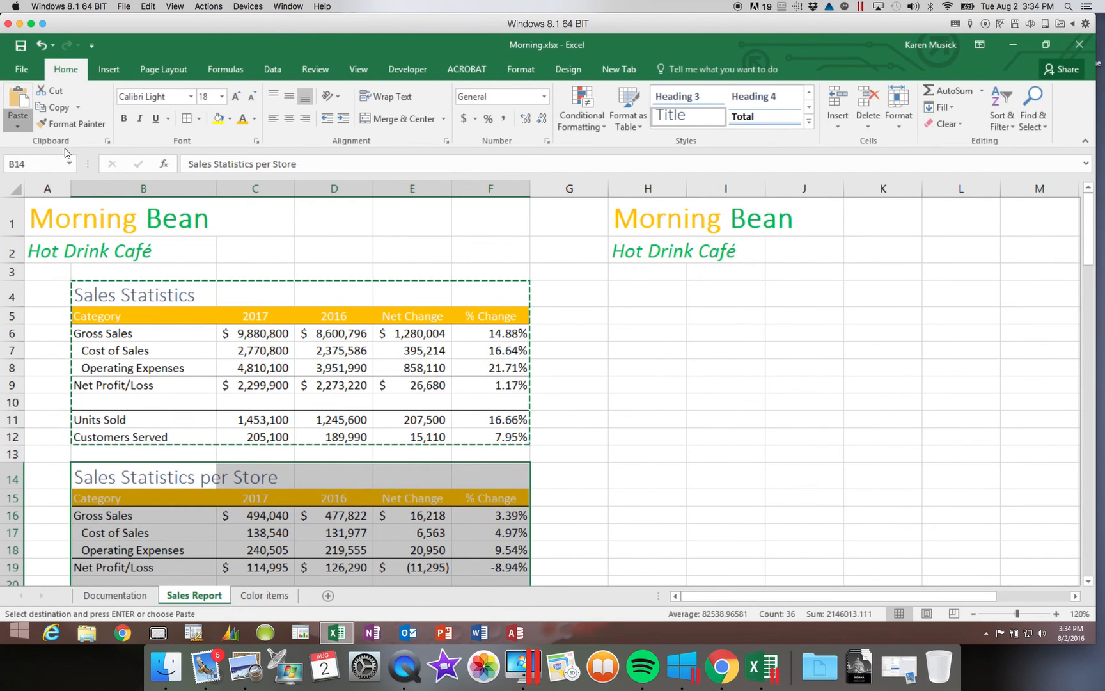
pyautogui.click(17, 131)
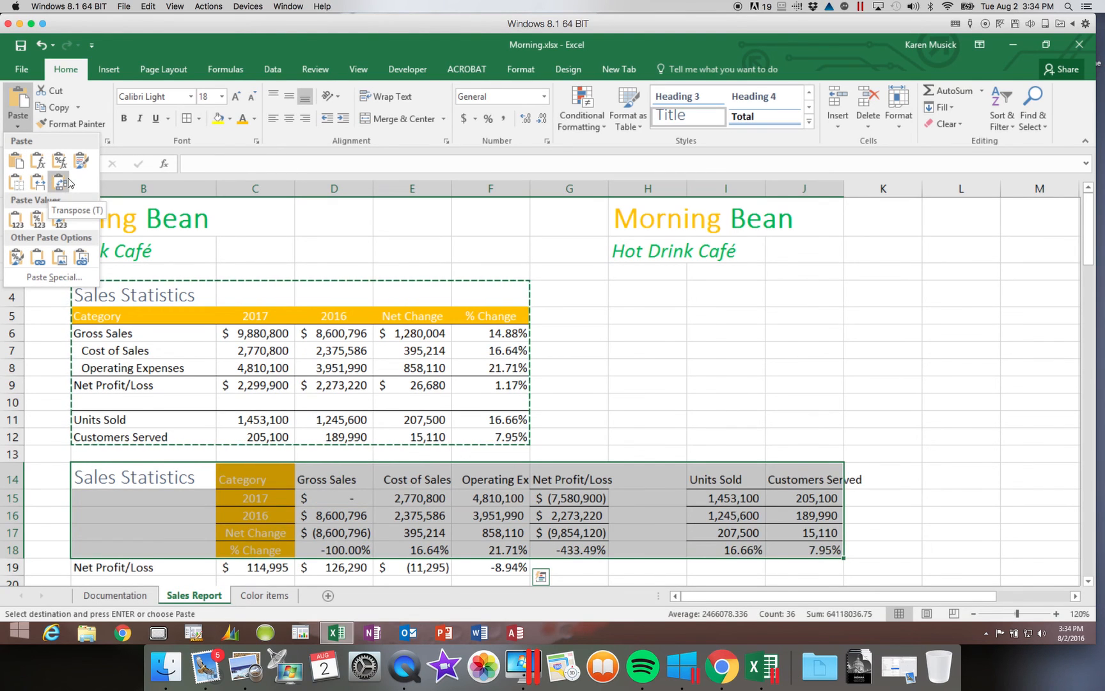
pyautogui.click(17, 130)
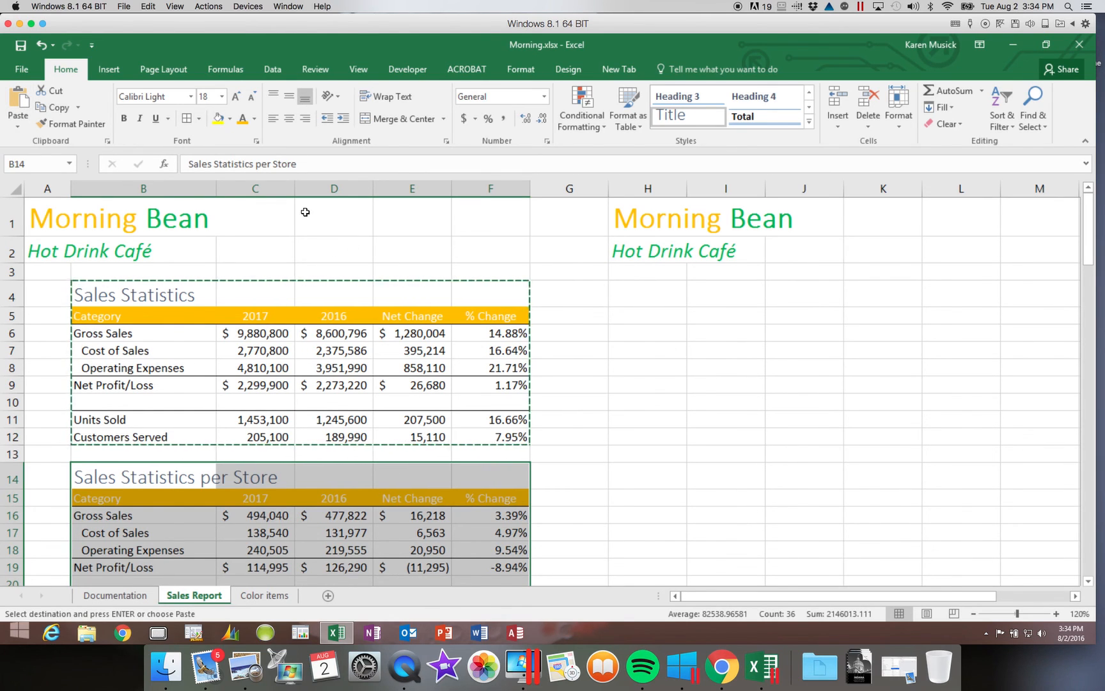
pyautogui.click(21, 46)
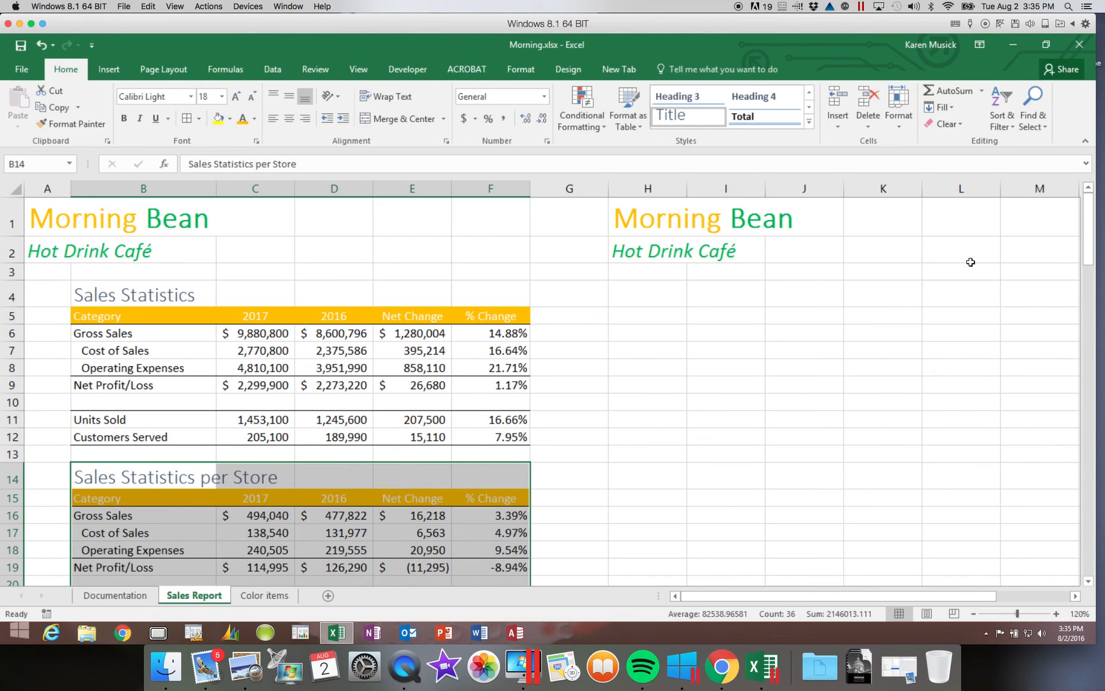
# Open Find and Replace for replacing text, place it clear of the table labels, and select only cell A14.
pyautogui.moveTo(1087, 249); pyautogui.dragTo(1101, 395)
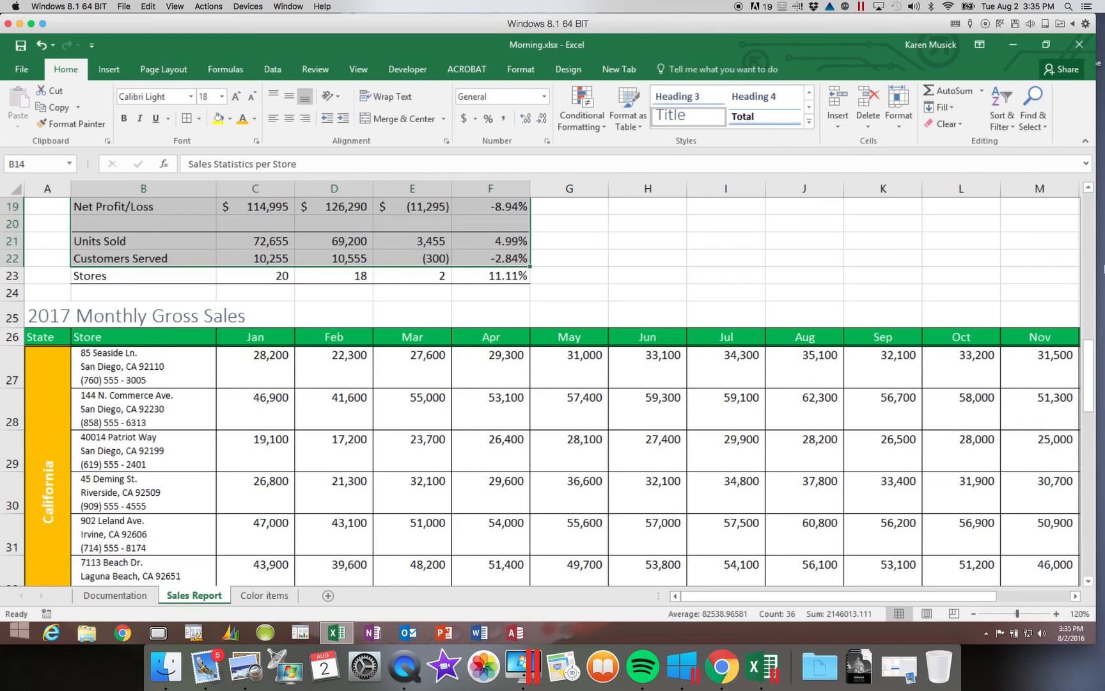
pyautogui.click(1036, 125)
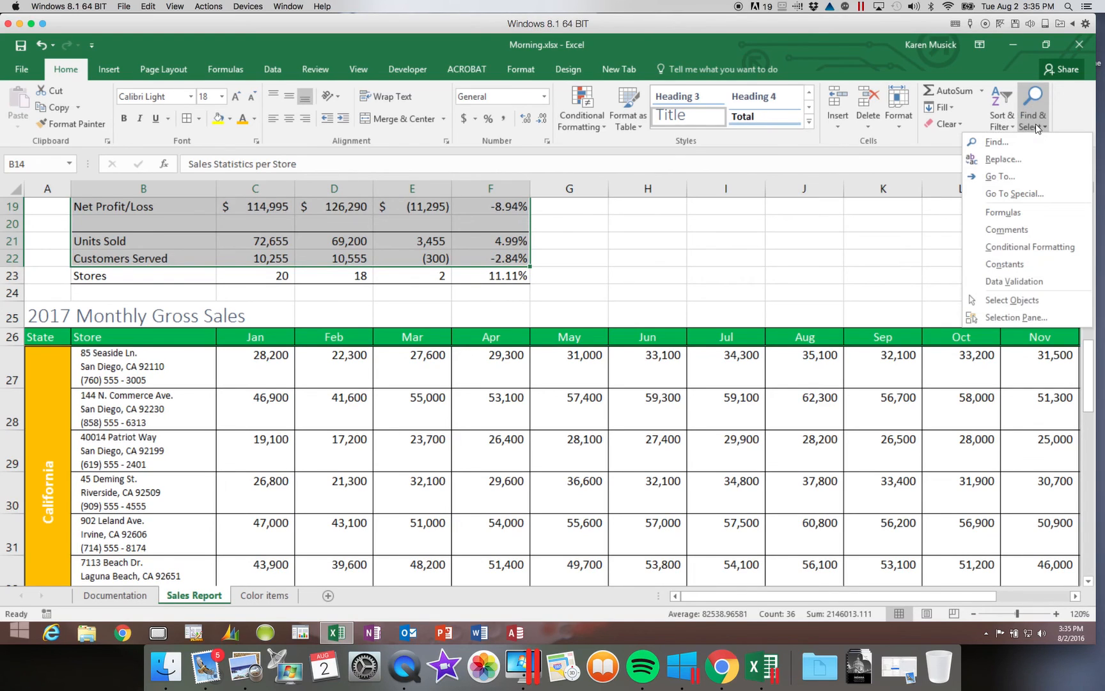
pyautogui.click(1014, 160)
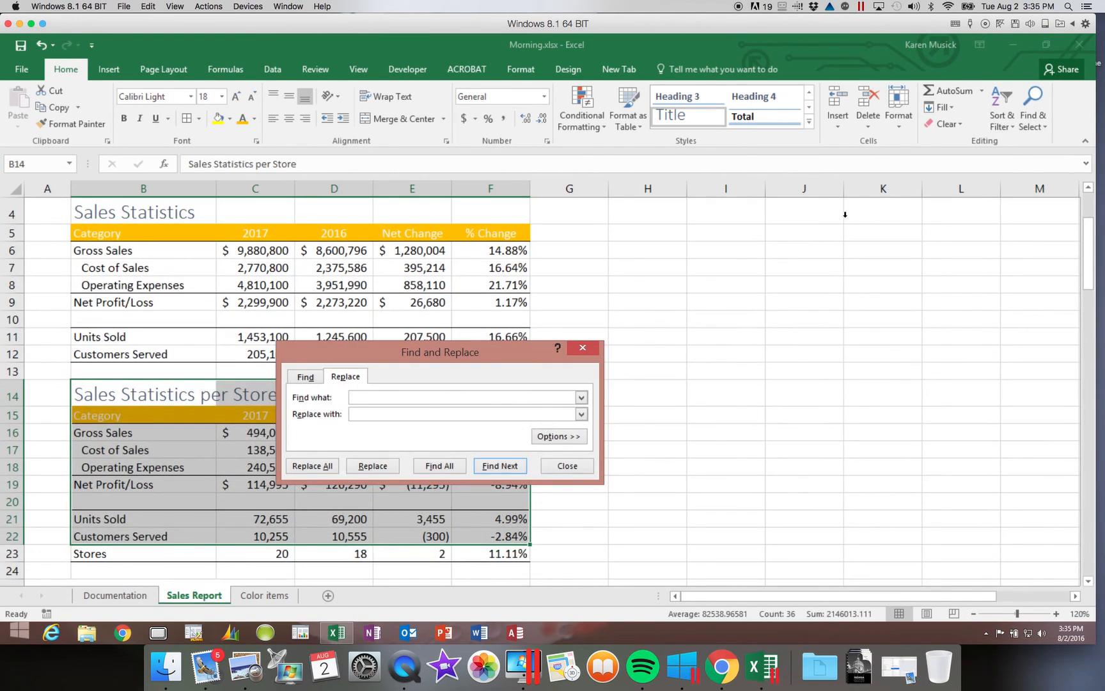
pyautogui.moveTo(472, 358); pyautogui.dragTo(710, 234)
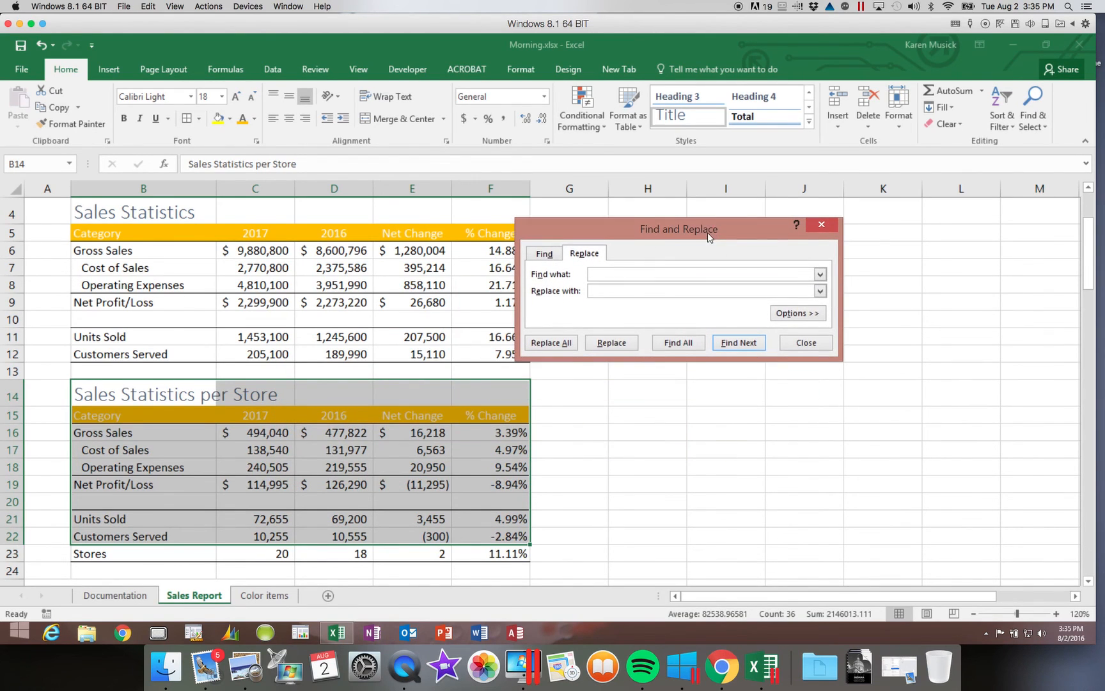
pyautogui.click(65, 398)
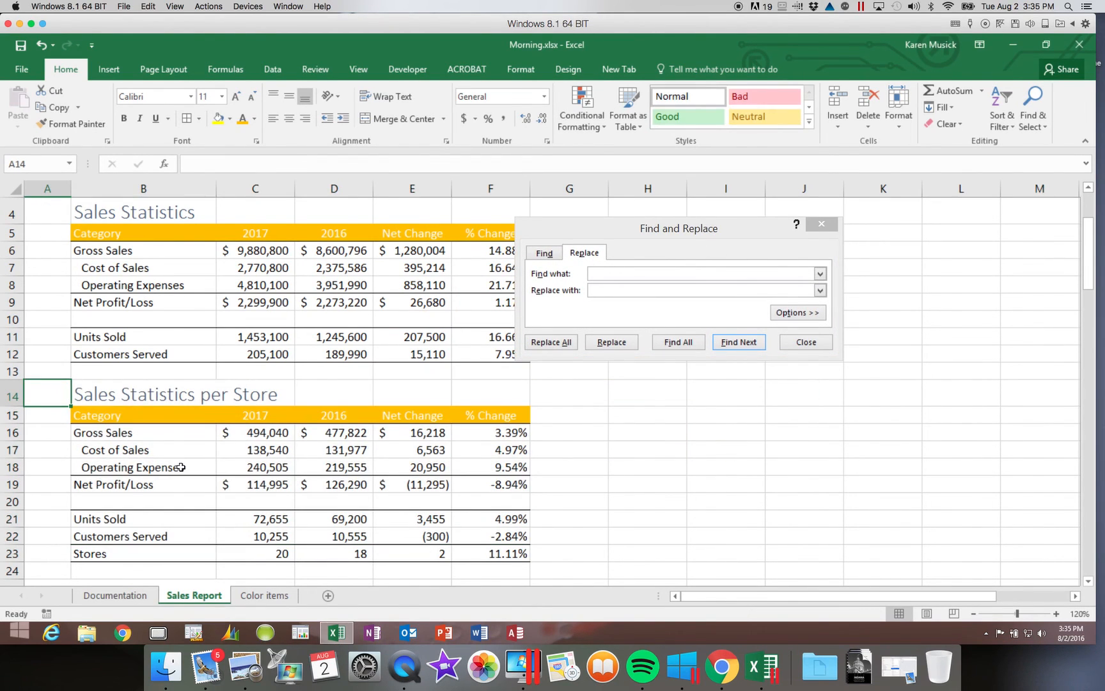
# Enter Ave. as the text to find and Avenue as its replacement.
pyautogui.click(601, 276)
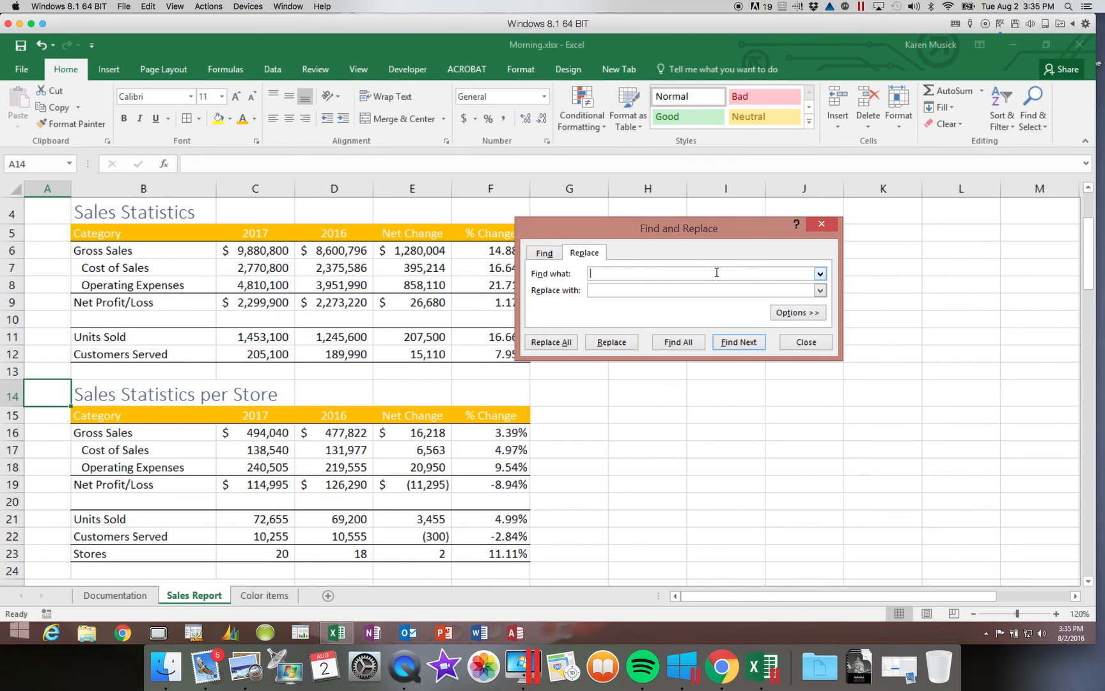
pyautogui.write('aVE.')
pyautogui.press('BackSpace')
pyautogui.press('BackSpace')
pyautogui.press('BackSpace')
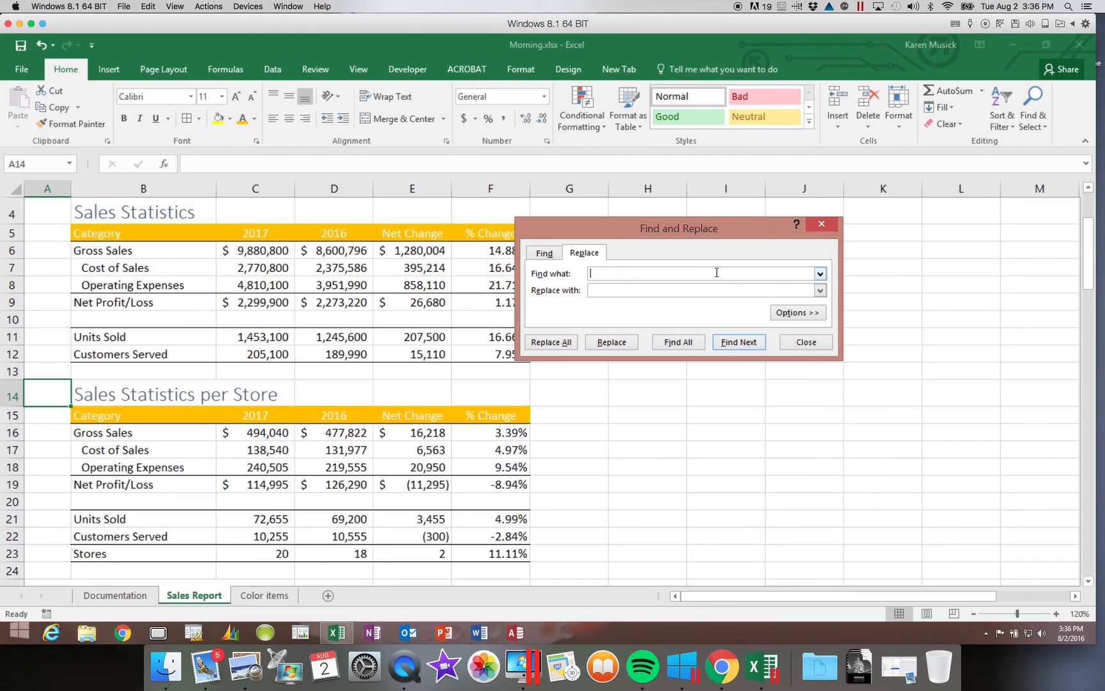
pyautogui.write('Ave.')
pyautogui.click(674, 289)
pyautogui.write('Avenue')
# Shorten the search text to Ave without the period and step through its next two matches.
pyautogui.click(607, 274)
pyautogui.press('BackSpace')
pyautogui.click(739, 343)
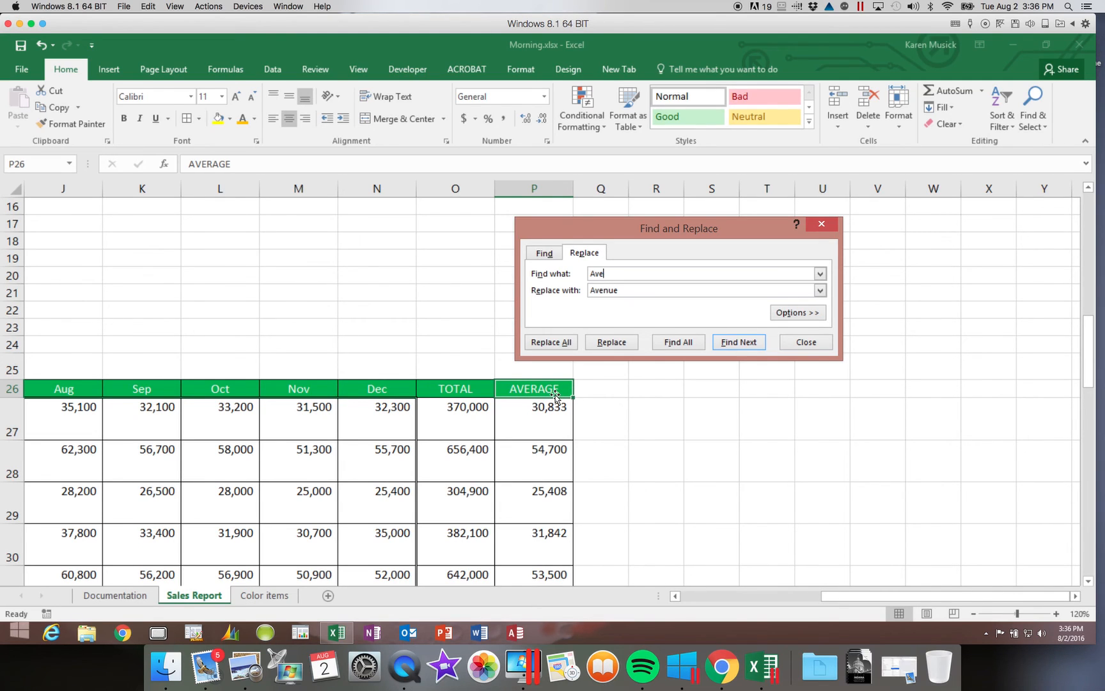
pyautogui.click(738, 346)
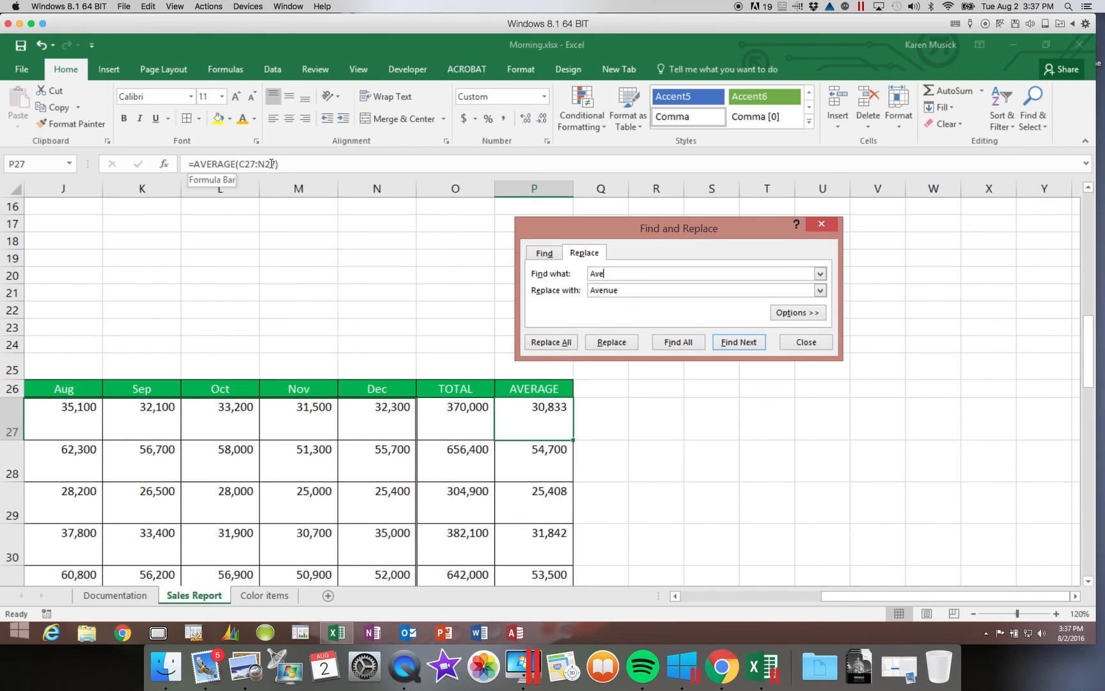
# Set the search text to Ave. and replace each occurrence in the store addresses with Avenue, one at a time.
pyautogui.write('.')
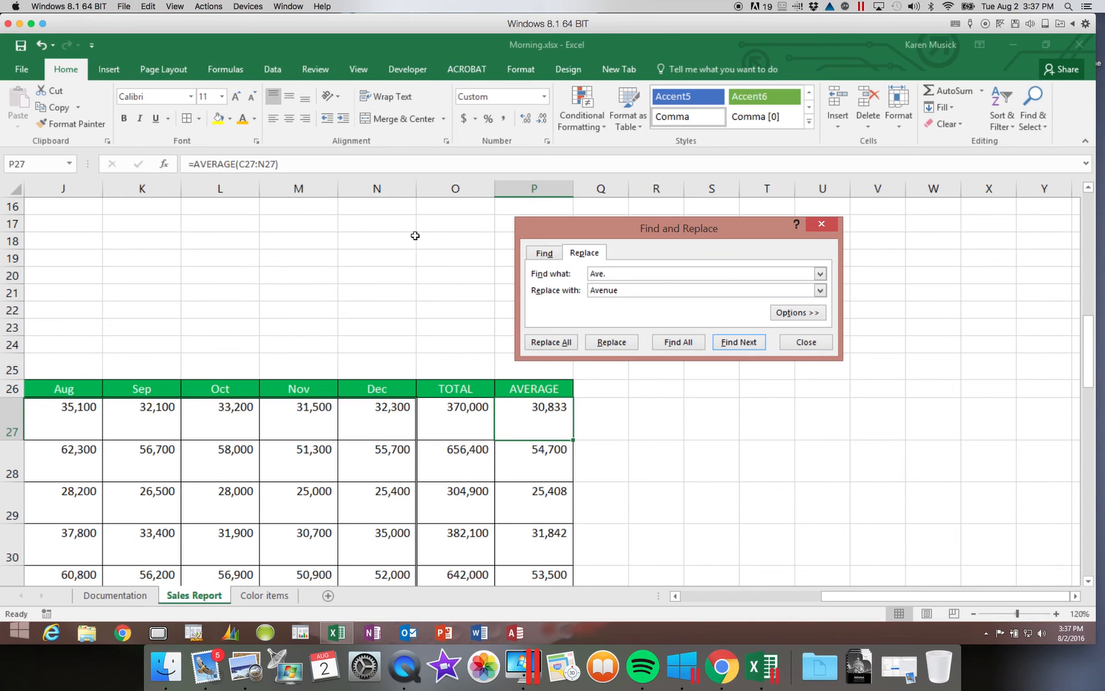
pyautogui.click(740, 341)
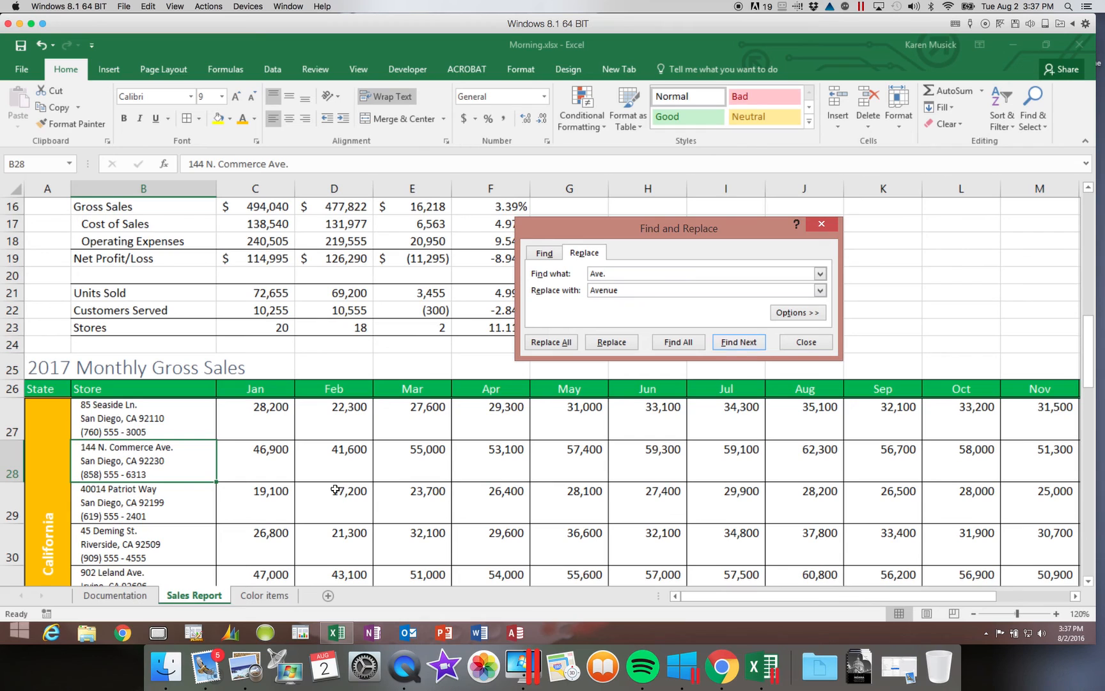
pyautogui.click(623, 345)
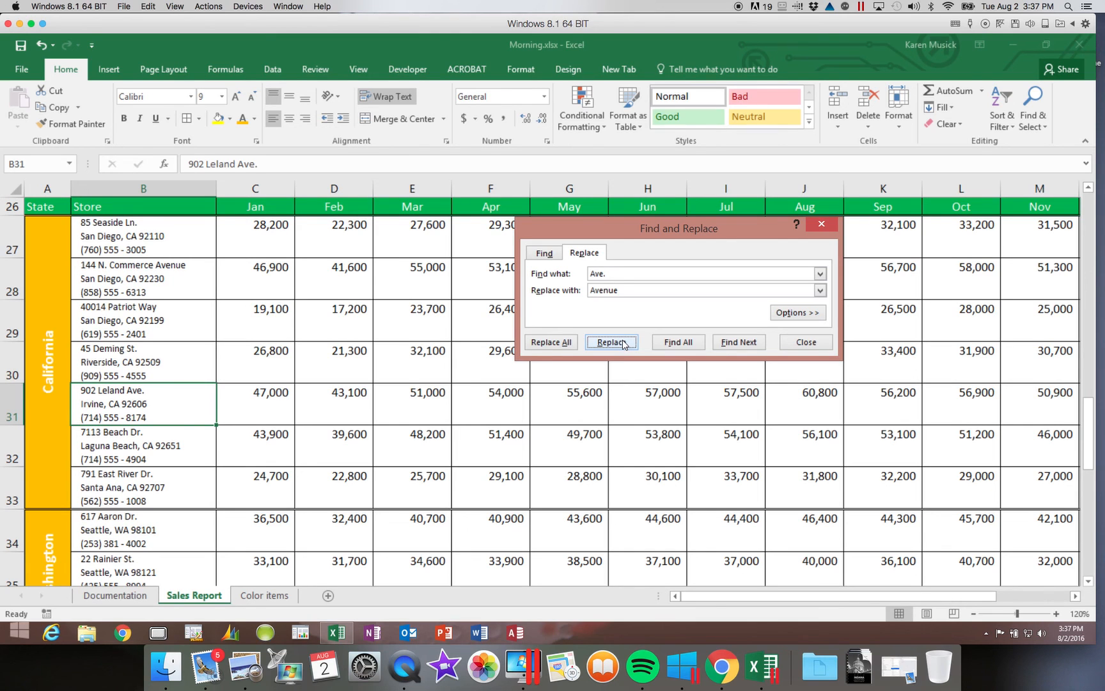
pyautogui.click(624, 346)
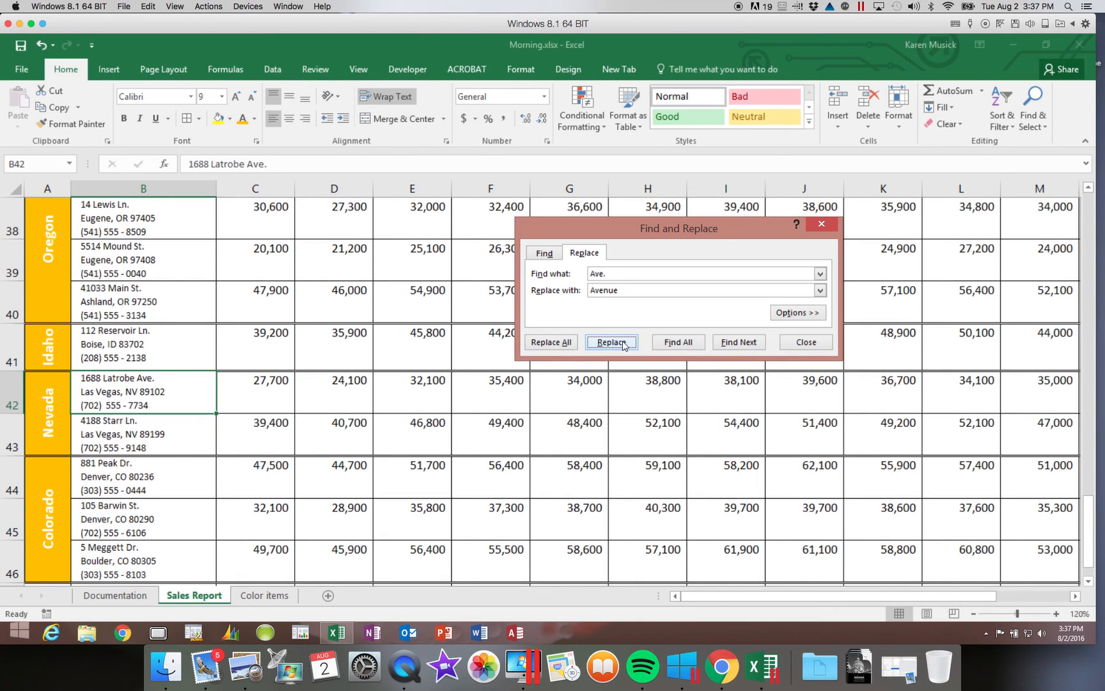
pyautogui.click(623, 345)
pyautogui.click(750, 343)
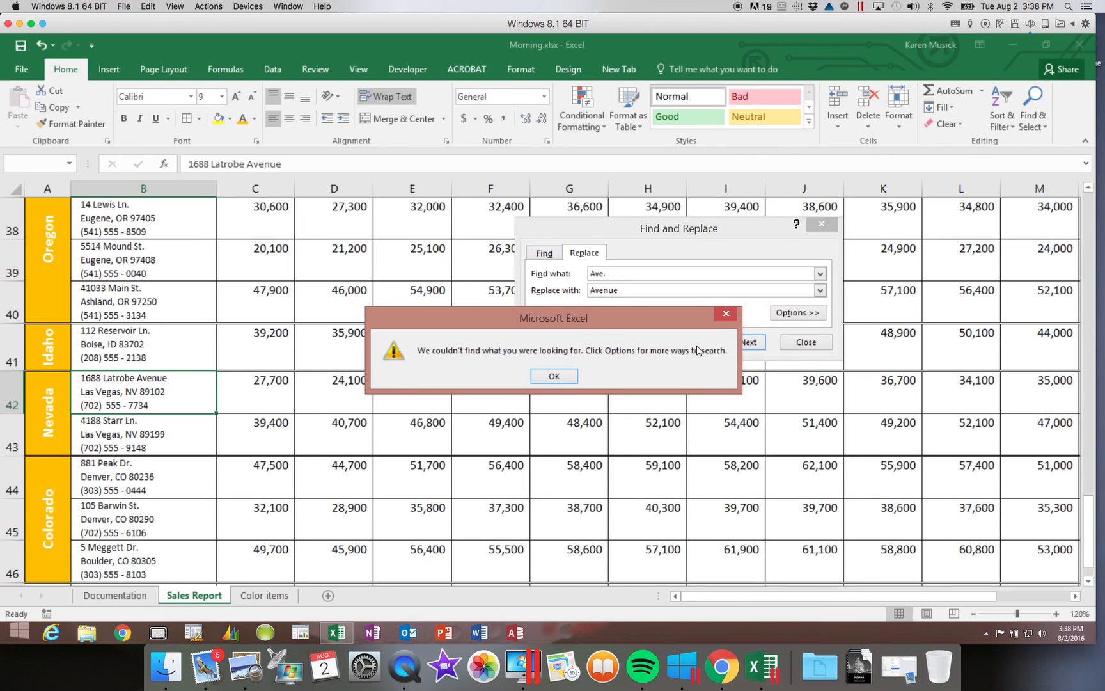
pyautogui.click(553, 376)
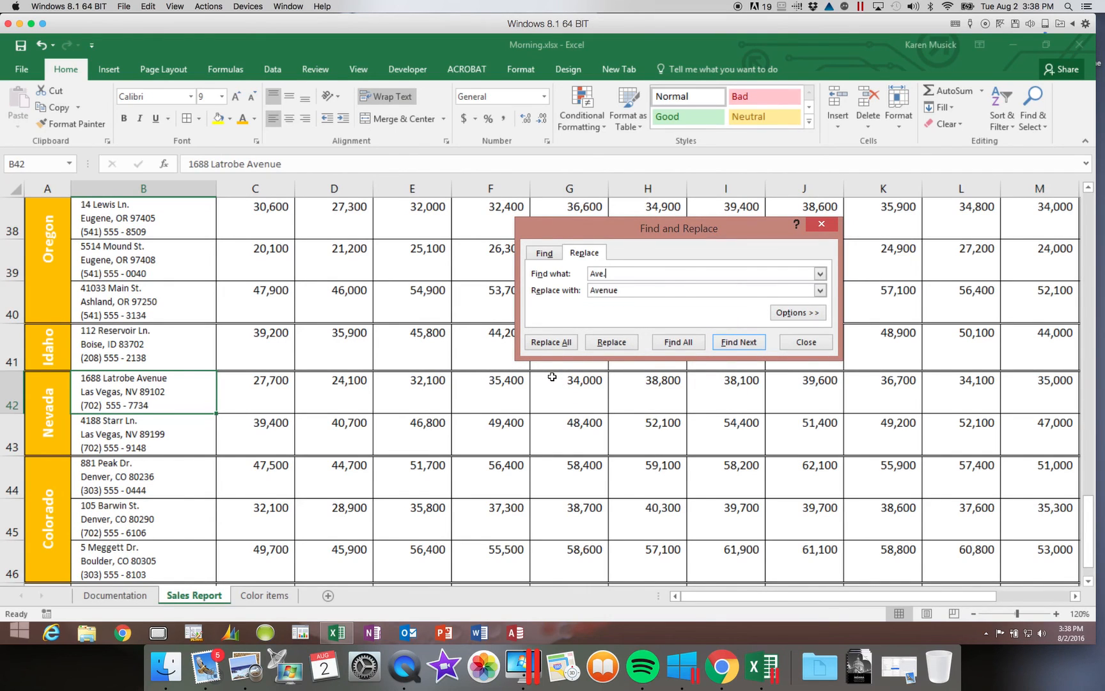
# Change the search text to St. and the replacement to Street, and find the next match in the store addresses.
pyautogui.click(561, 276)
pyautogui.write('St')
pyautogui.press('BackSpace')
pyautogui.press('BackSpace')
pyautogui.press('BackSpace')
pyautogui.press('BackSpace')
pyautogui.press('BackSpace')
pyautogui.press('BackSpace')
pyautogui.write('St.')
pyautogui.press('Tab')
pyautogui.write('Street')
pyautogui.click(737, 343)
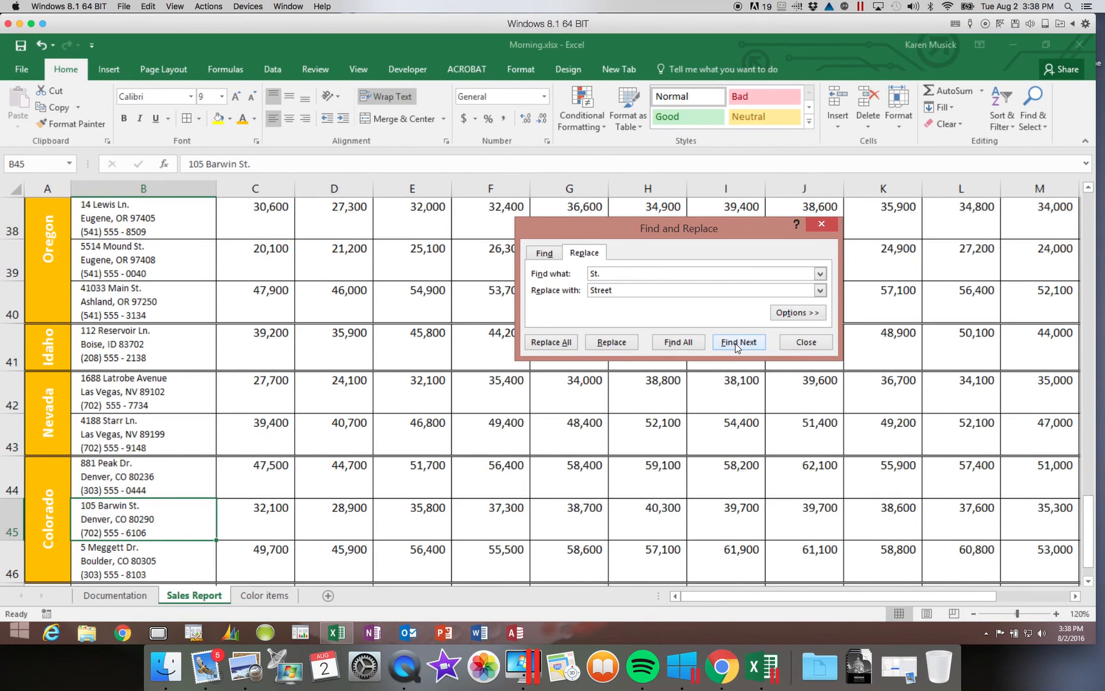
# Replace each occurrence of St. in the store addresses with Street, one at a time, until no match remains.
pyautogui.click(737, 345)
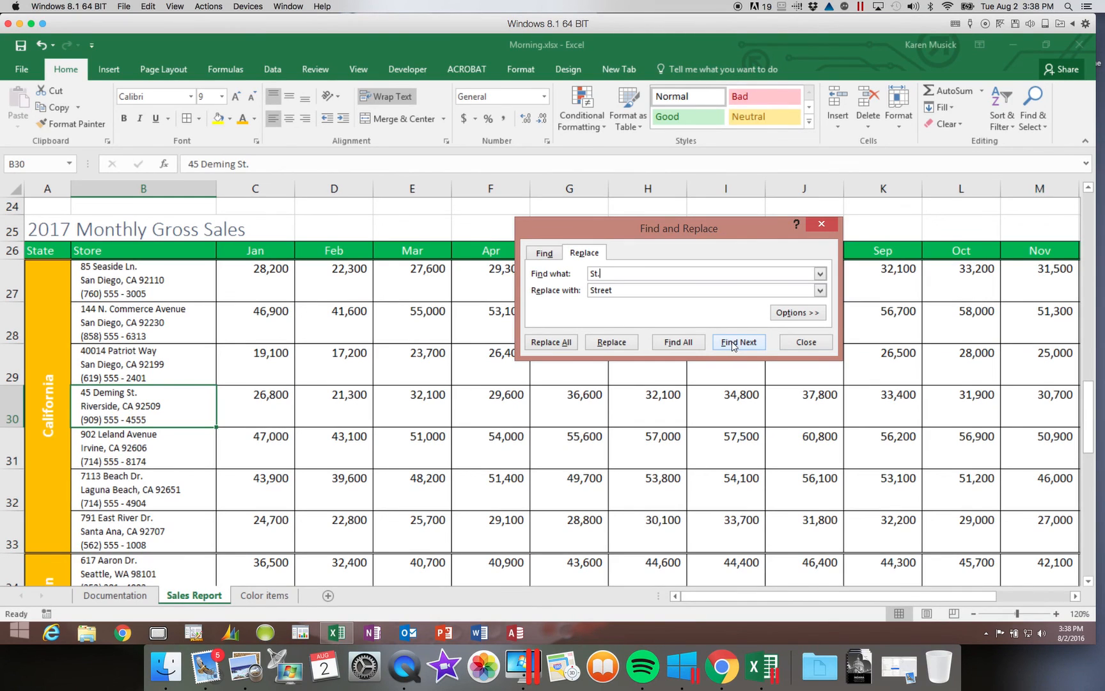
pyautogui.click(619, 346)
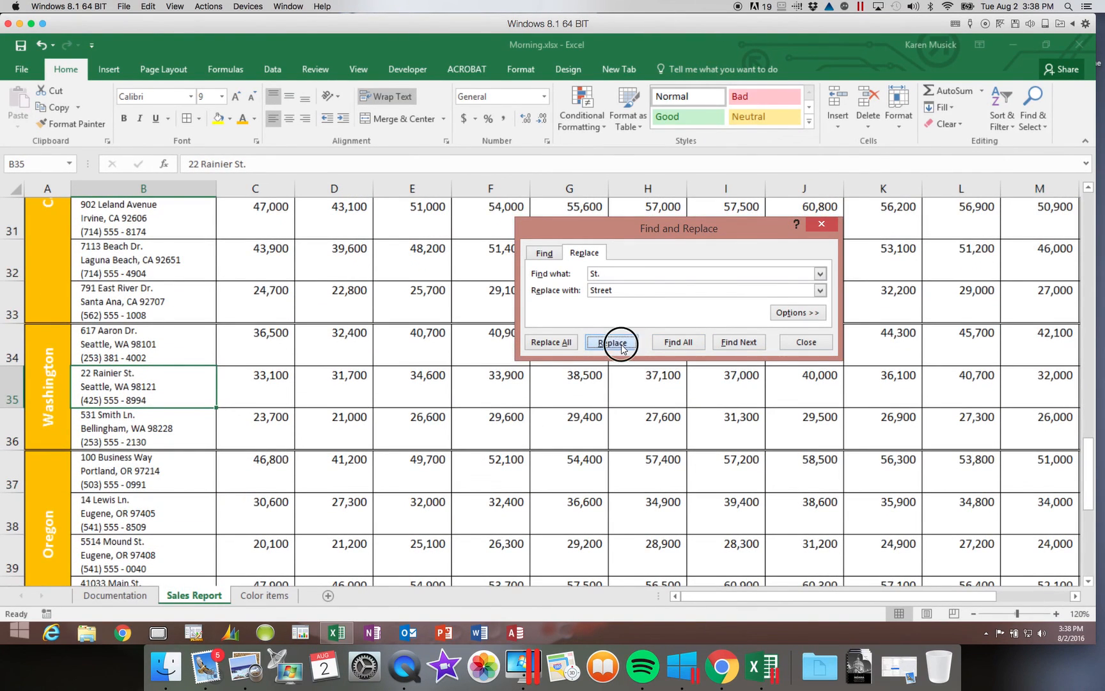
pyautogui.click(619, 344)
pyautogui.click(621, 344)
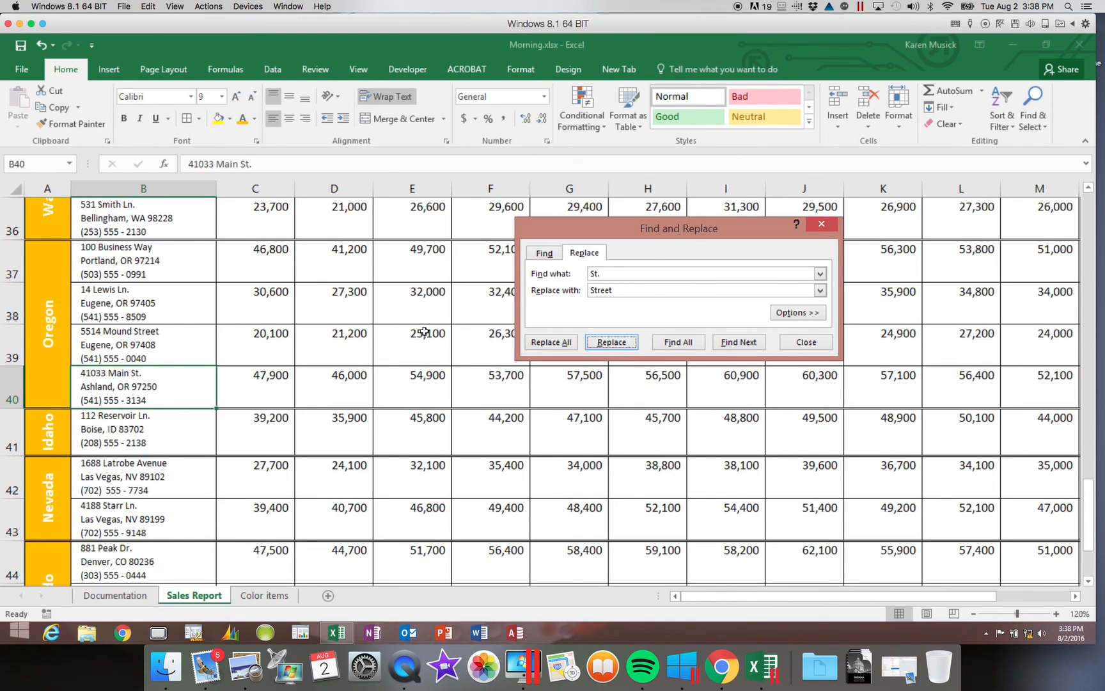
pyautogui.click(612, 345)
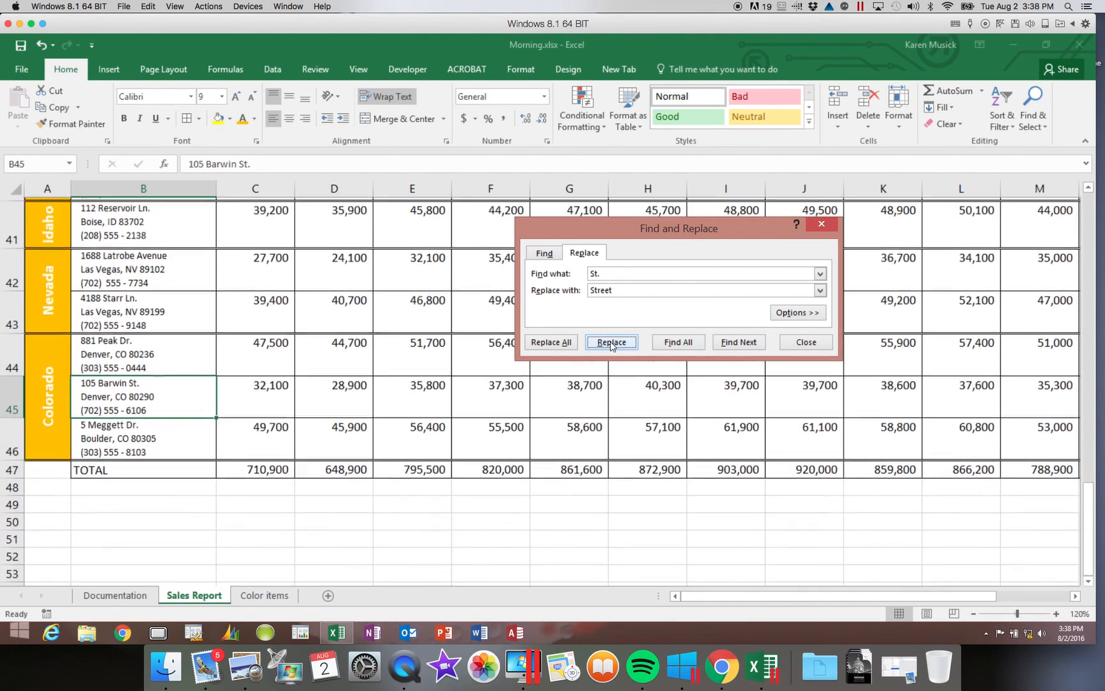
pyautogui.click(610, 344)
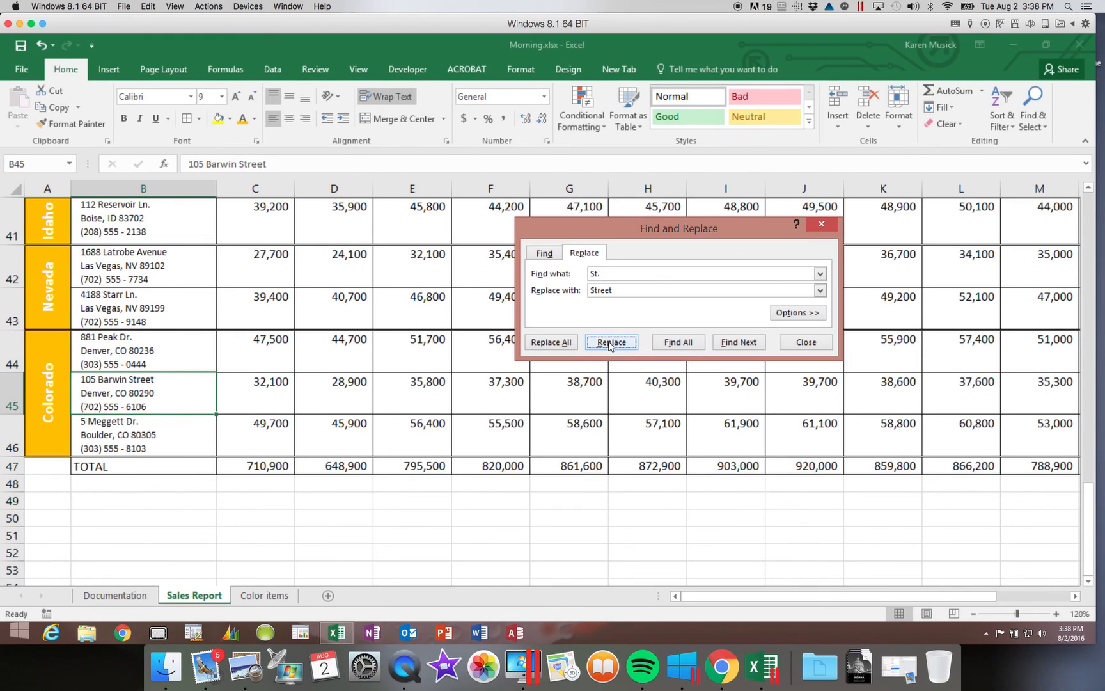
pyautogui.click(726, 345)
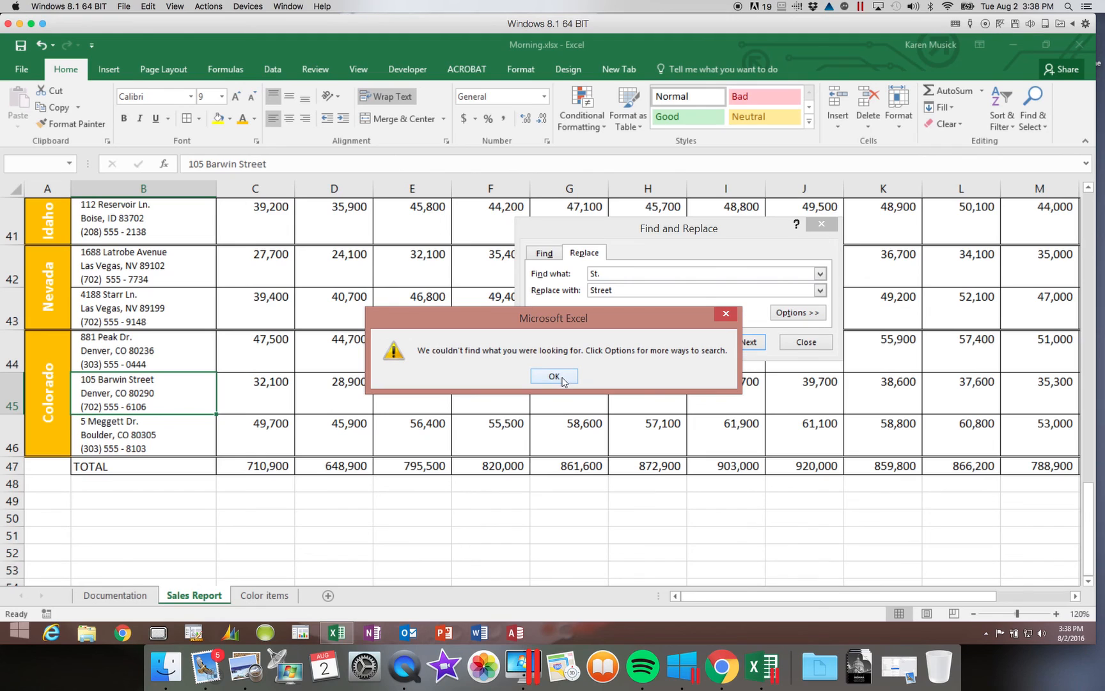
pyautogui.click(561, 379)
# Change the search text to Ln. and the replacement to Lane, and find the next match.
pyautogui.click(608, 275)
pyautogui.moveTo(608, 276); pyautogui.dragTo(566, 279)
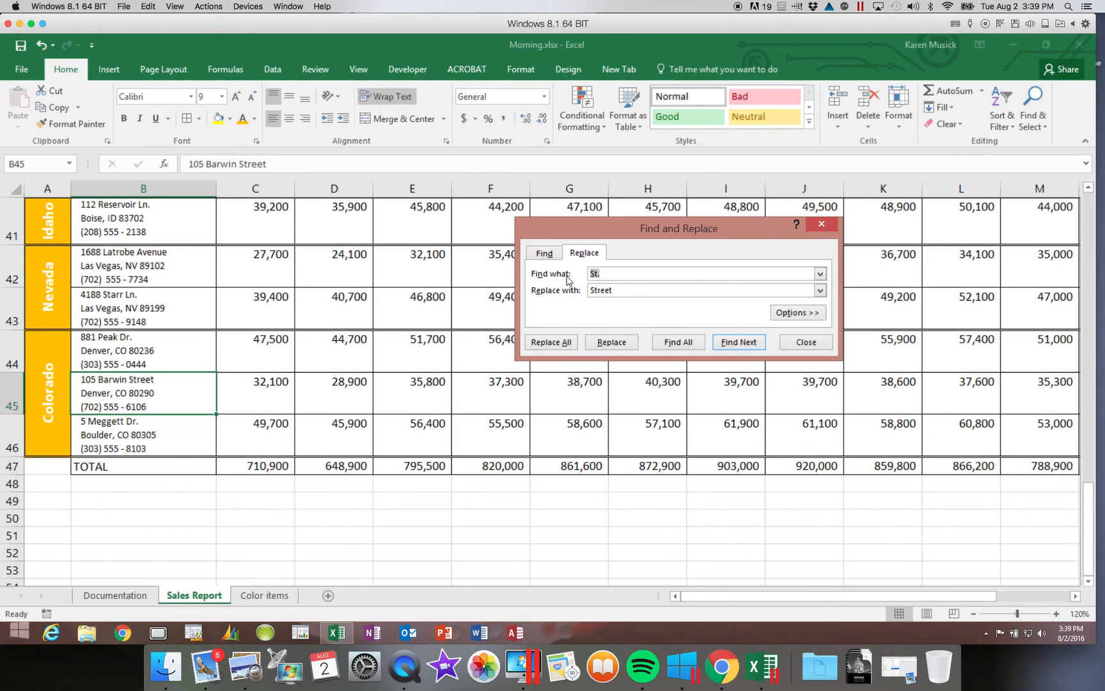
pyautogui.write('Ln.')
pyautogui.press('Tab')
pyautogui.write('Lane')
pyautogui.click(732, 342)
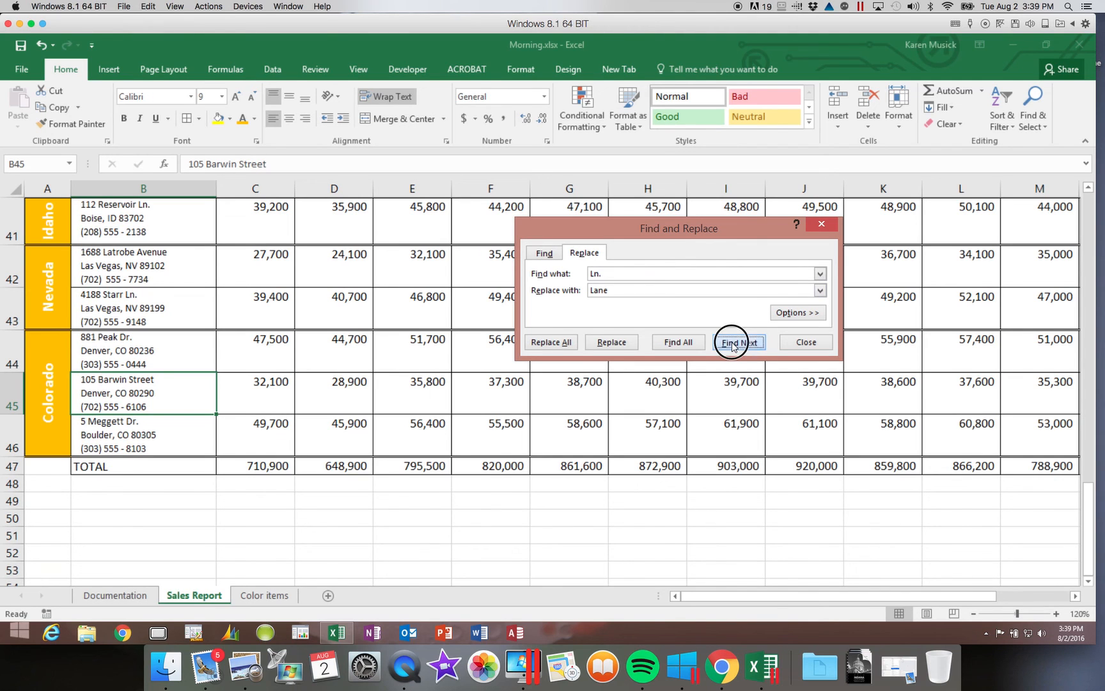
# Replace each occurrence of Ln. in the store addresses with Lane, one at a time, and check for remaining matches.
pyautogui.click(612, 343)
pyautogui.click(612, 343)
pyautogui.click(612, 343)
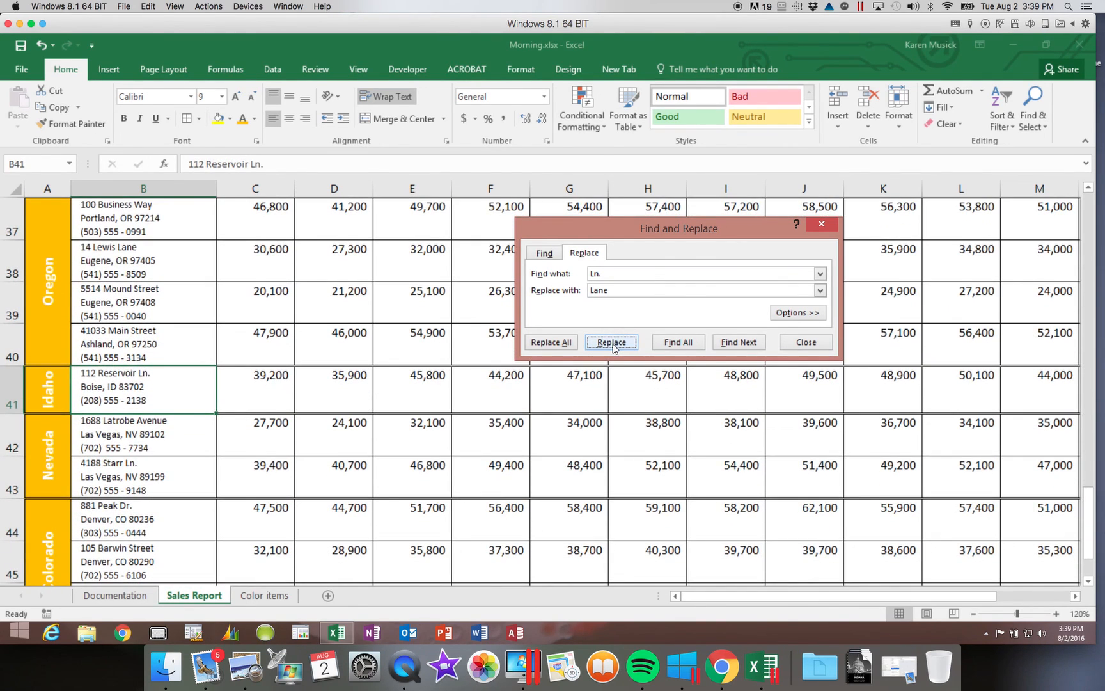
pyautogui.click(612, 342)
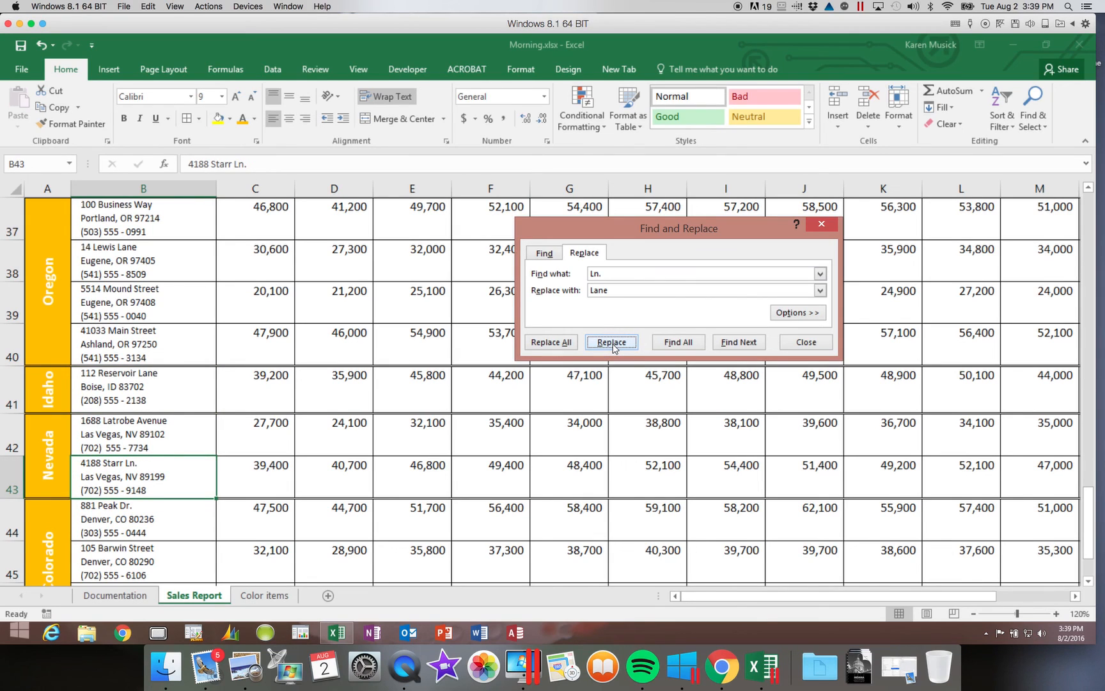
pyautogui.click(612, 343)
pyautogui.click(744, 342)
pyautogui.click(554, 377)
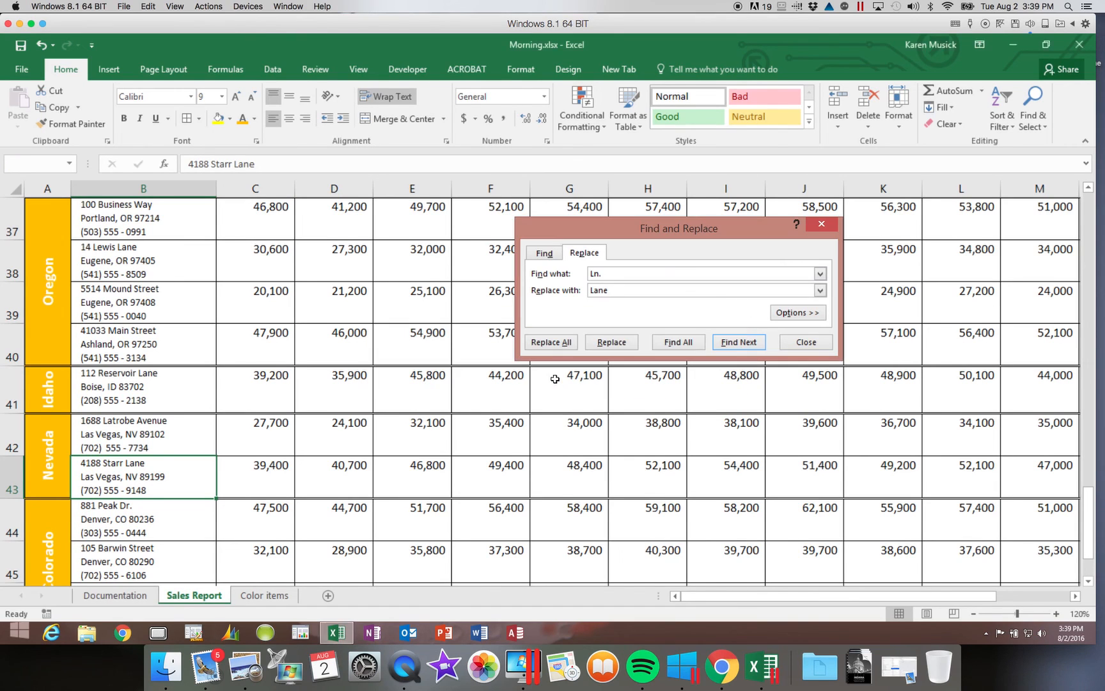
# Change the search text to Dr. and the replacement to Drive, and find the next match.
pyautogui.moveTo(619, 273); pyautogui.dragTo(571, 277)
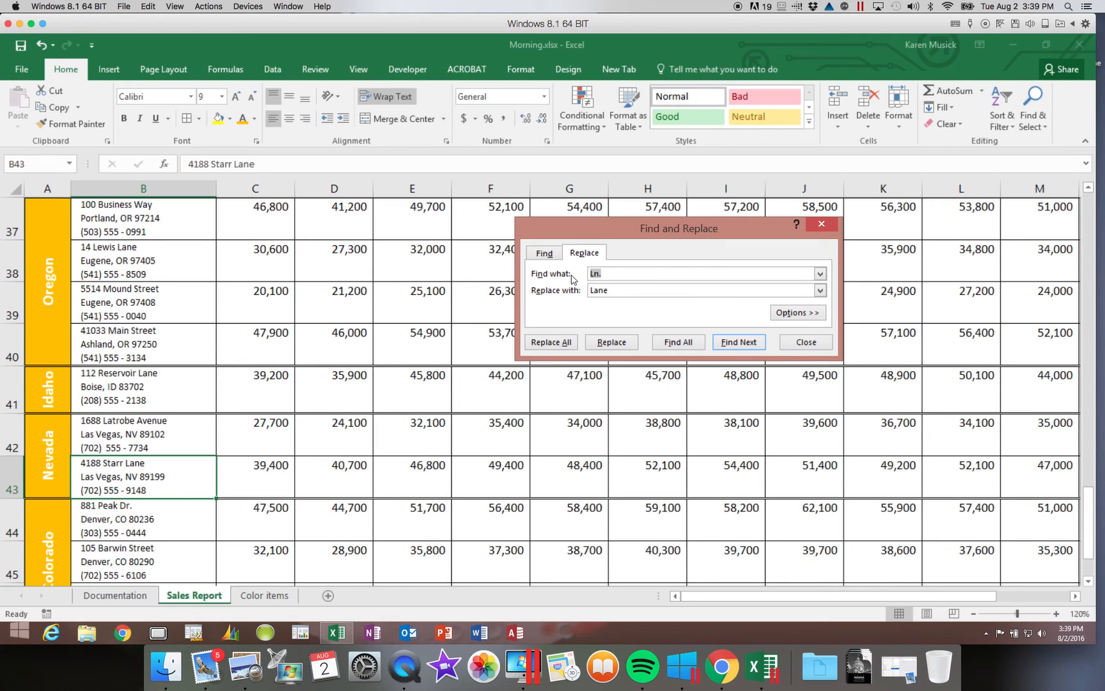
pyautogui.write('Dr.')
pyautogui.press('Tab')
pyautogui.write('Drive')
pyautogui.click(737, 345)
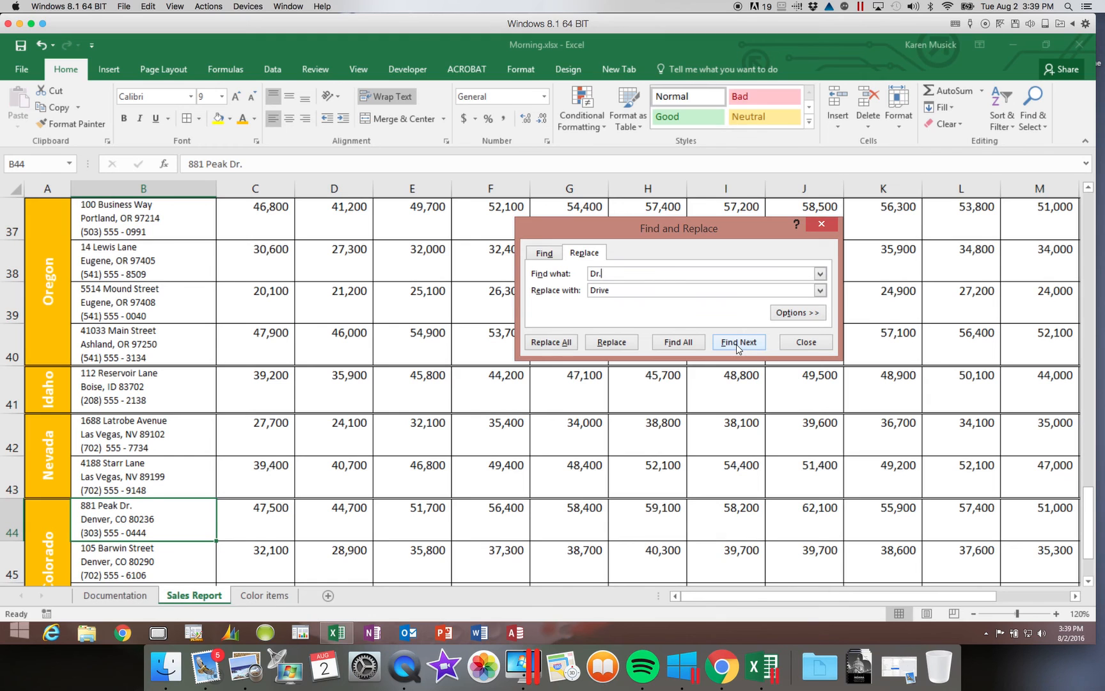
# Replace each occurrence of Dr. in the store addresses with Drive, one at a time, and close Find and Replace.
pyautogui.click(616, 343)
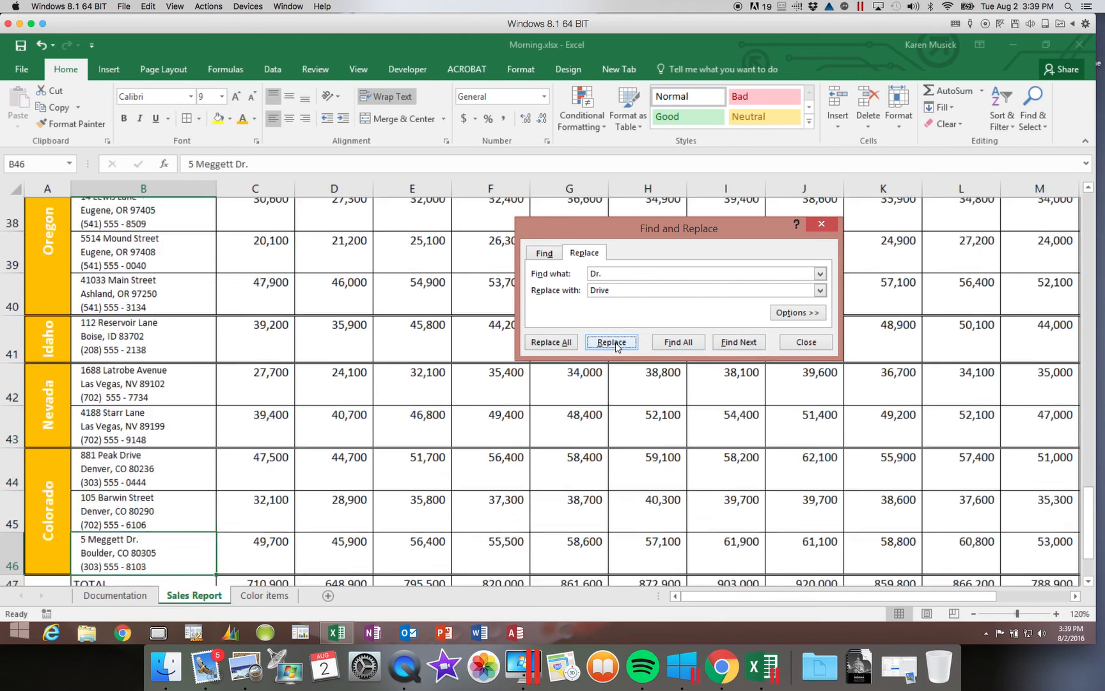
pyautogui.click(612, 342)
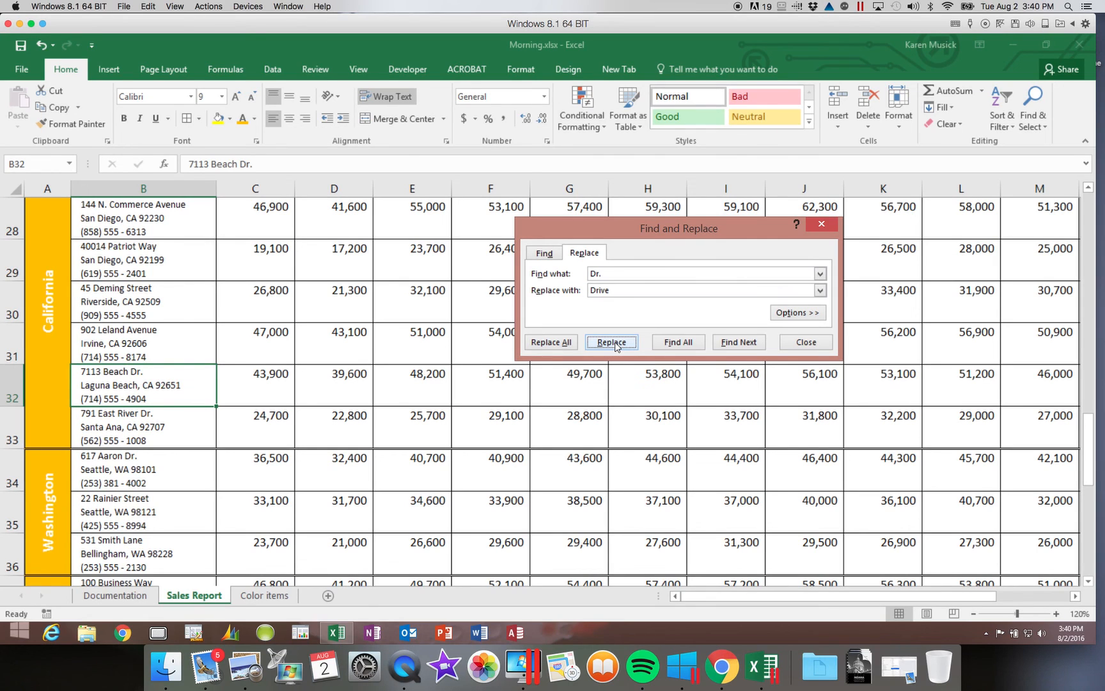
pyautogui.click(612, 343)
pyautogui.click(612, 342)
pyautogui.click(612, 342)
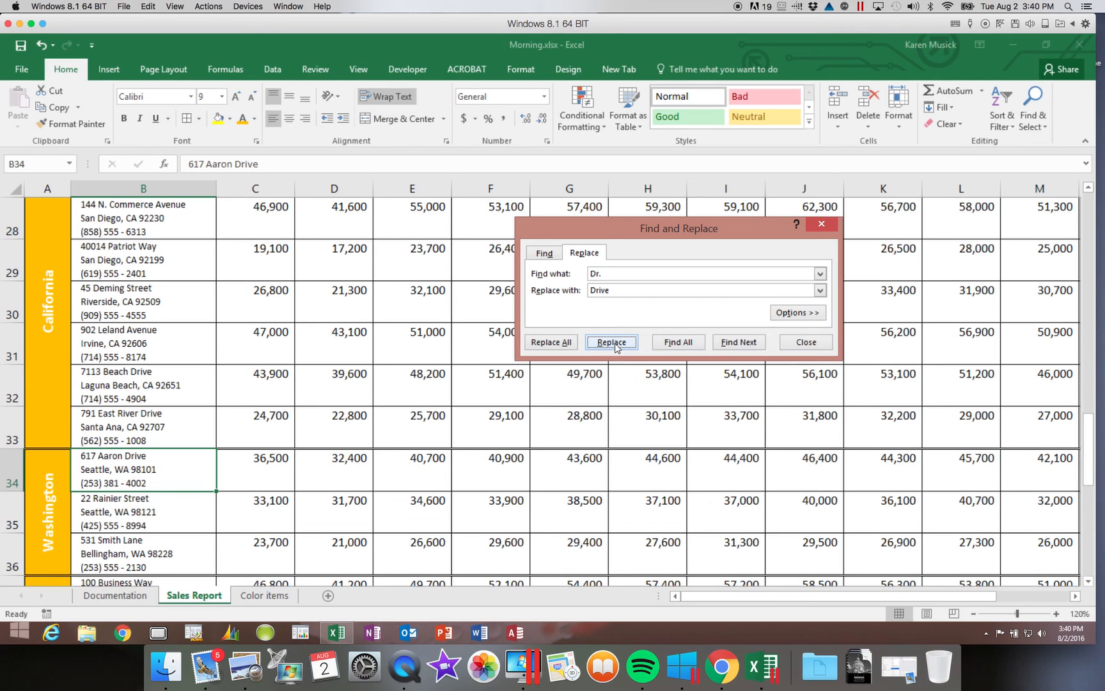
pyautogui.click(725, 344)
pyautogui.click(547, 376)
pyautogui.click(806, 342)
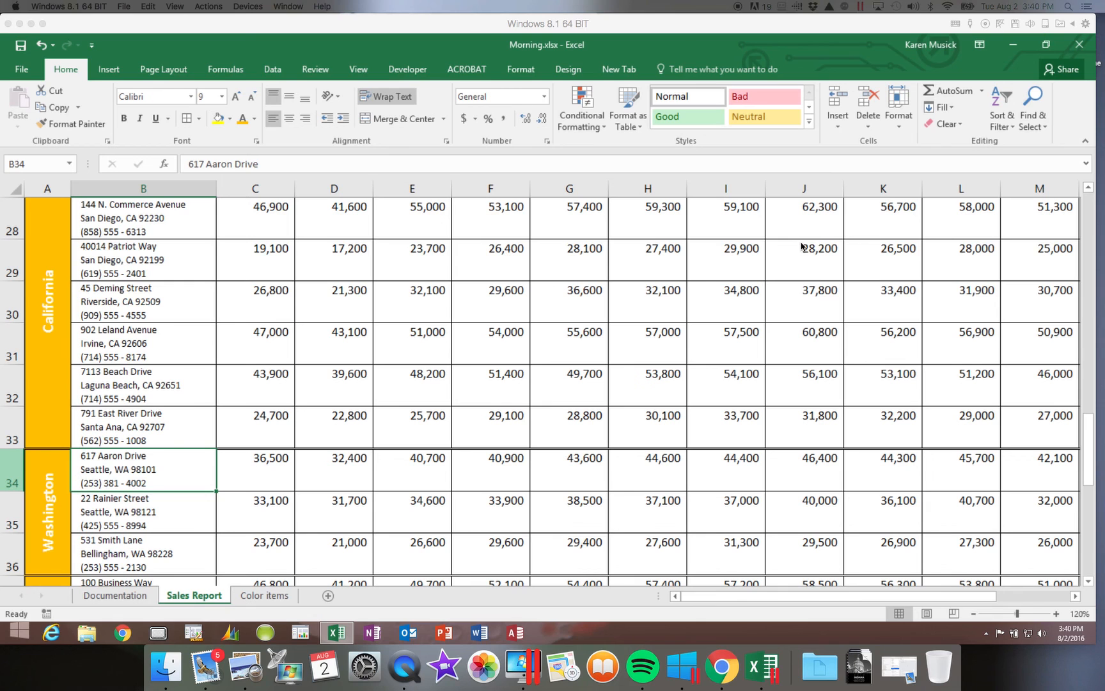
# Reopen Find and Replace for replacing and clear both the search text and the replacement text.
pyautogui.click(1087, 188)
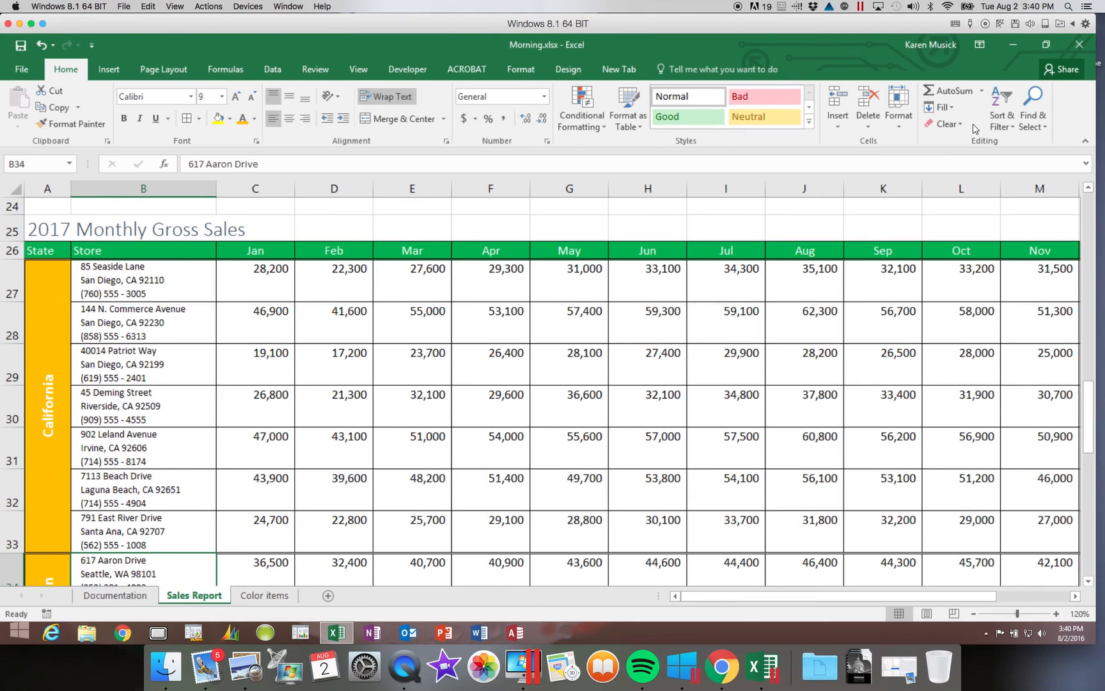
pyautogui.click(1032, 126)
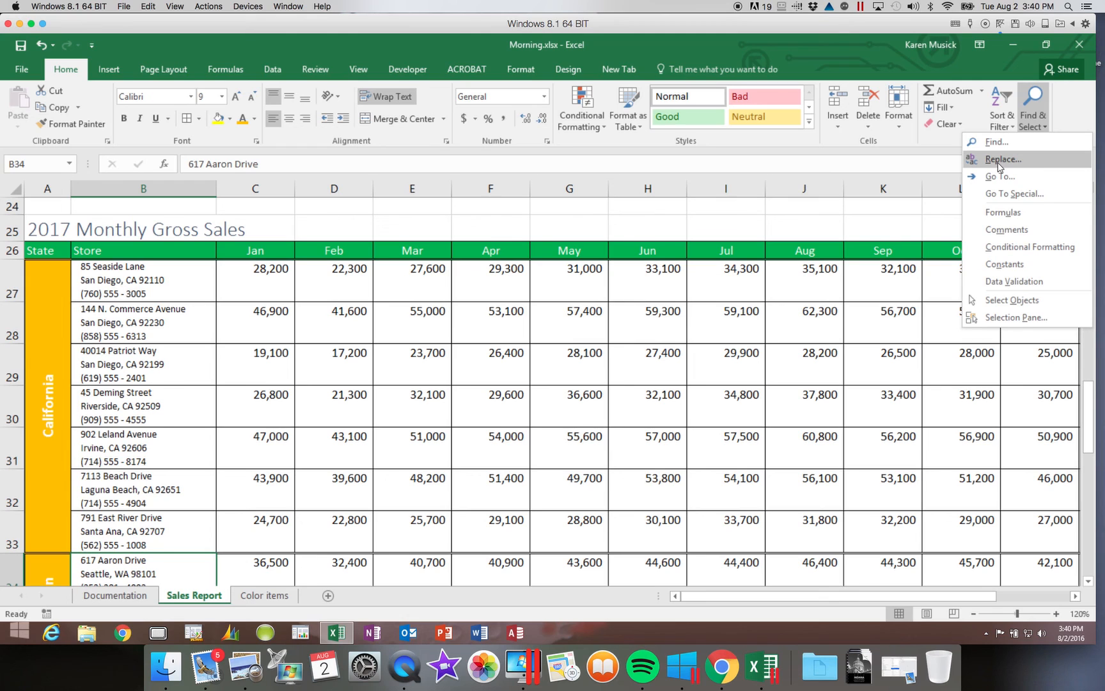
pyautogui.click(998, 160)
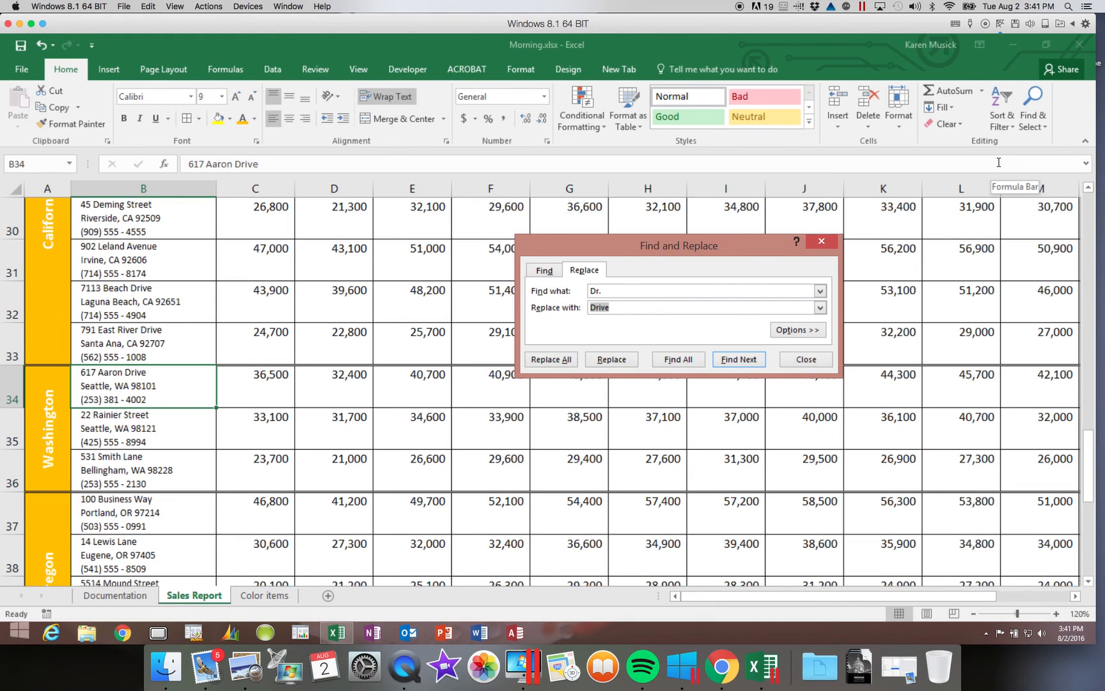
pyautogui.press('BackSpace')
pyautogui.click(614, 295)
pyautogui.press('BackSpace')
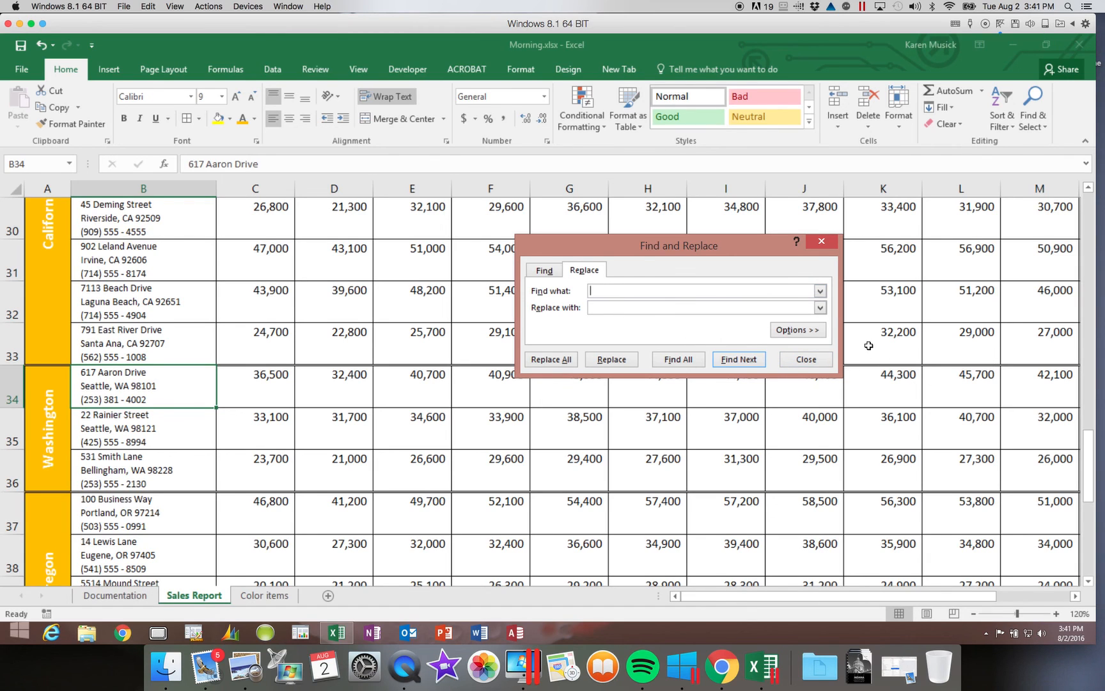
# Show the extended replace options and set the format to find to a white font on a gold fill.
pyautogui.click(807, 332)
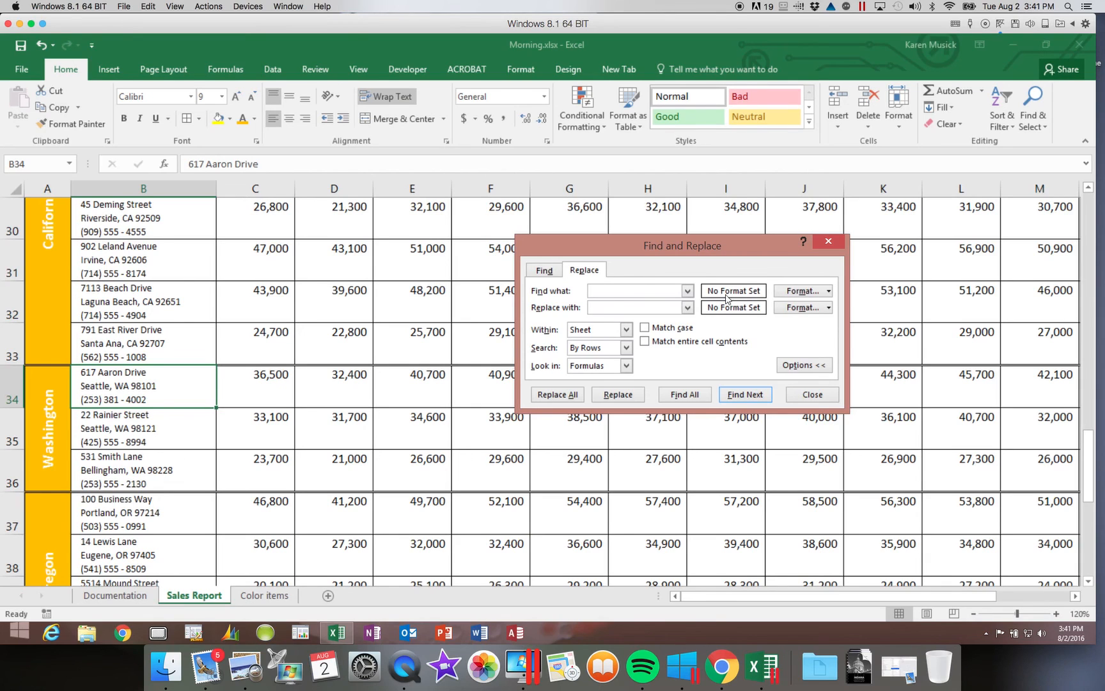
pyautogui.click(830, 292)
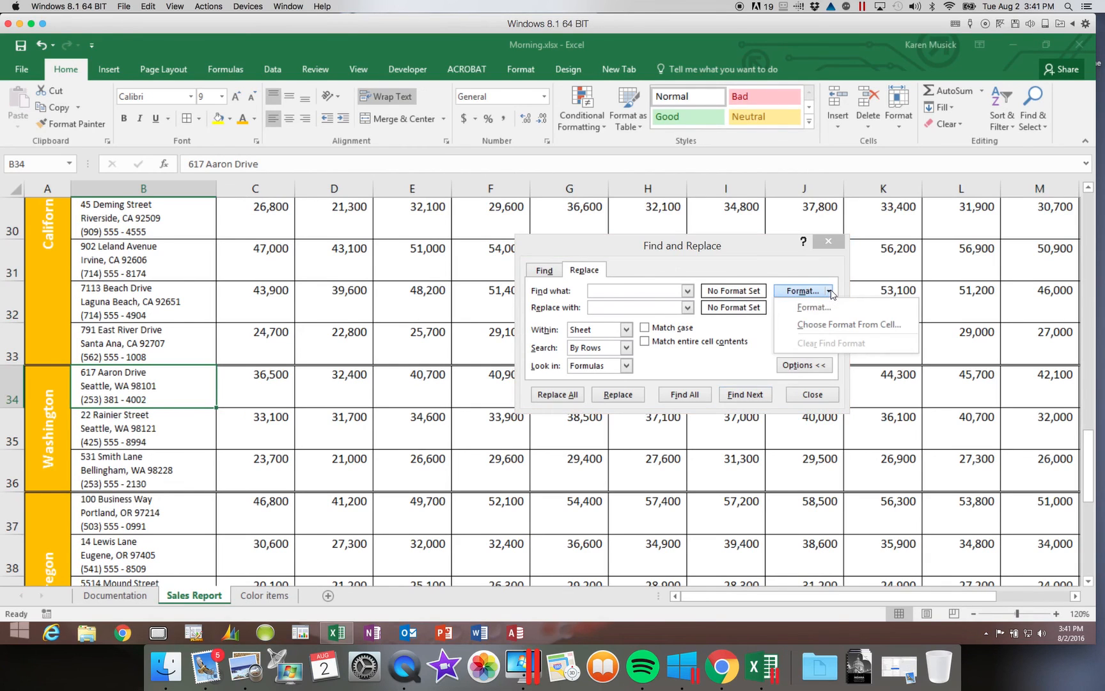
pyautogui.click(814, 307)
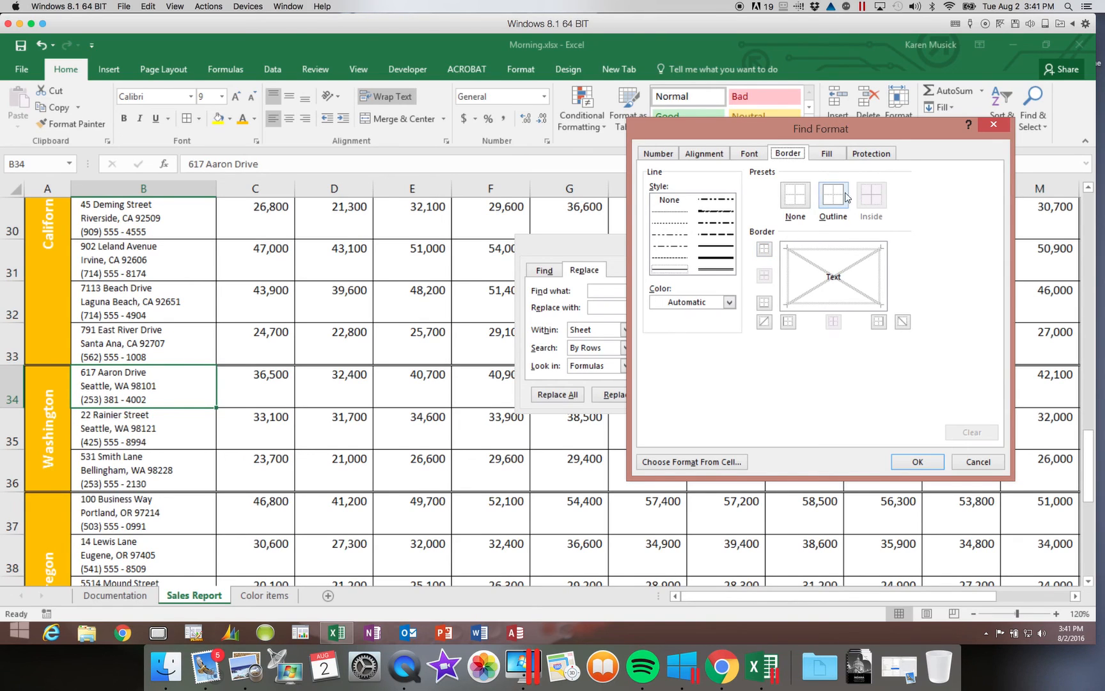
pyautogui.click(745, 155)
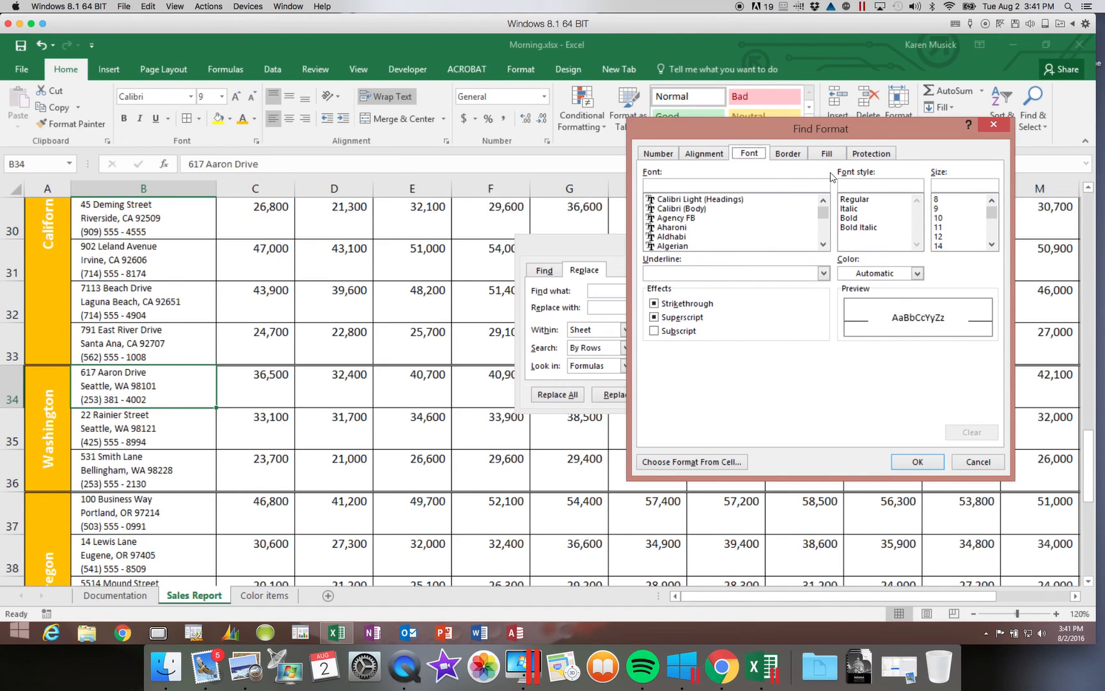
pyautogui.click(897, 278)
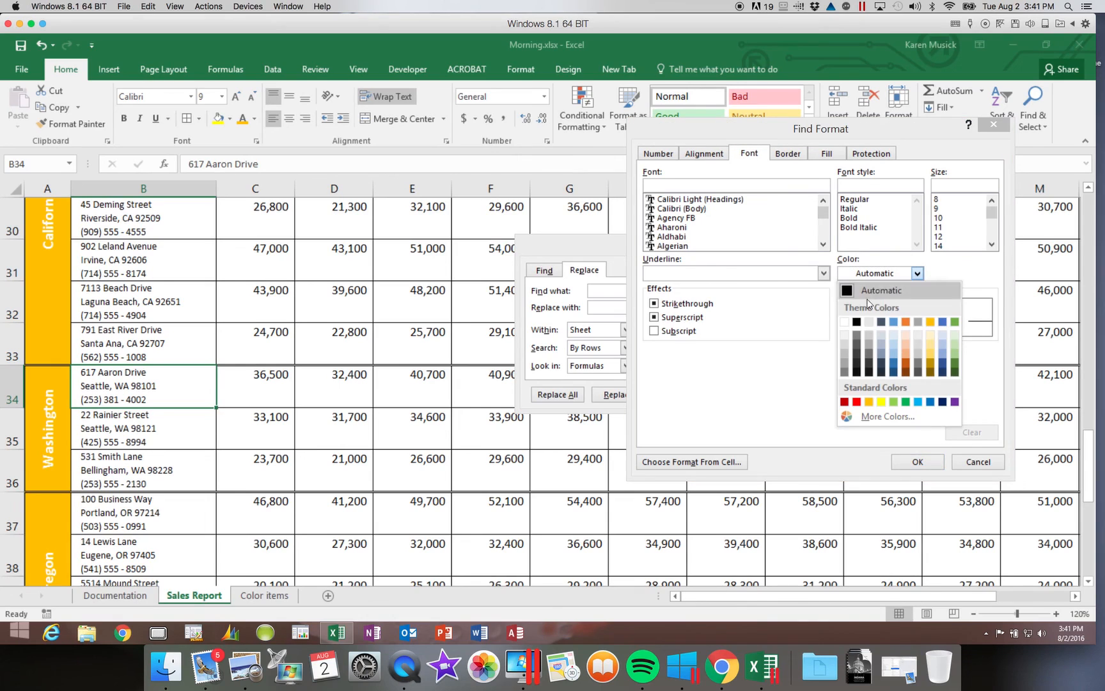
pyautogui.click(845, 324)
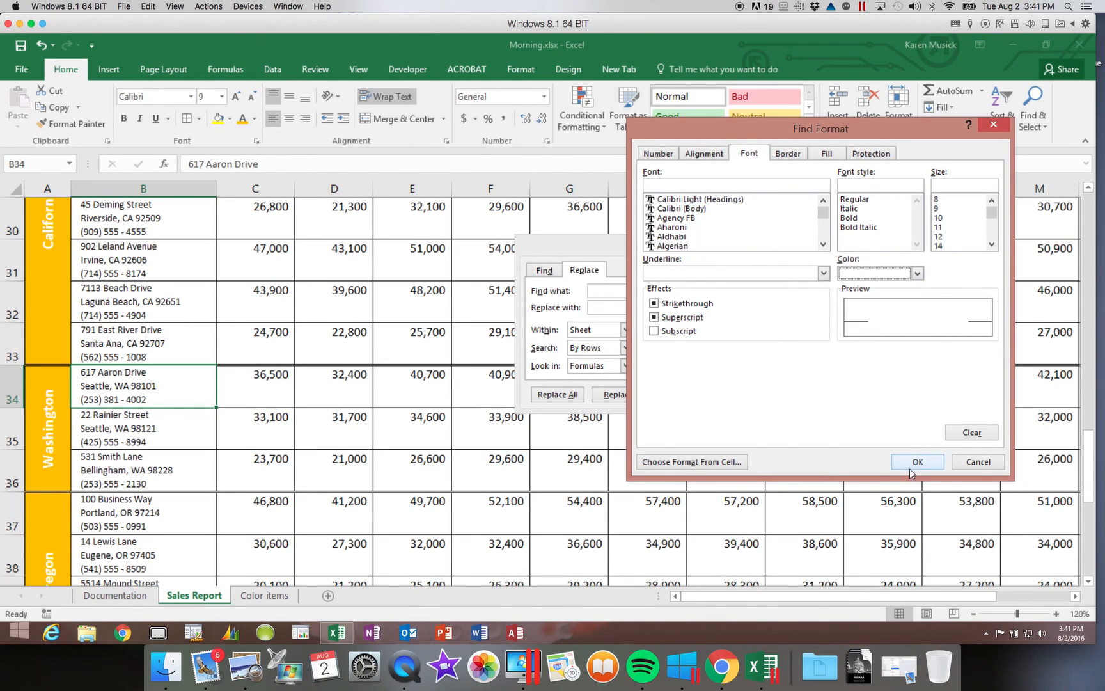
pyautogui.click(826, 154)
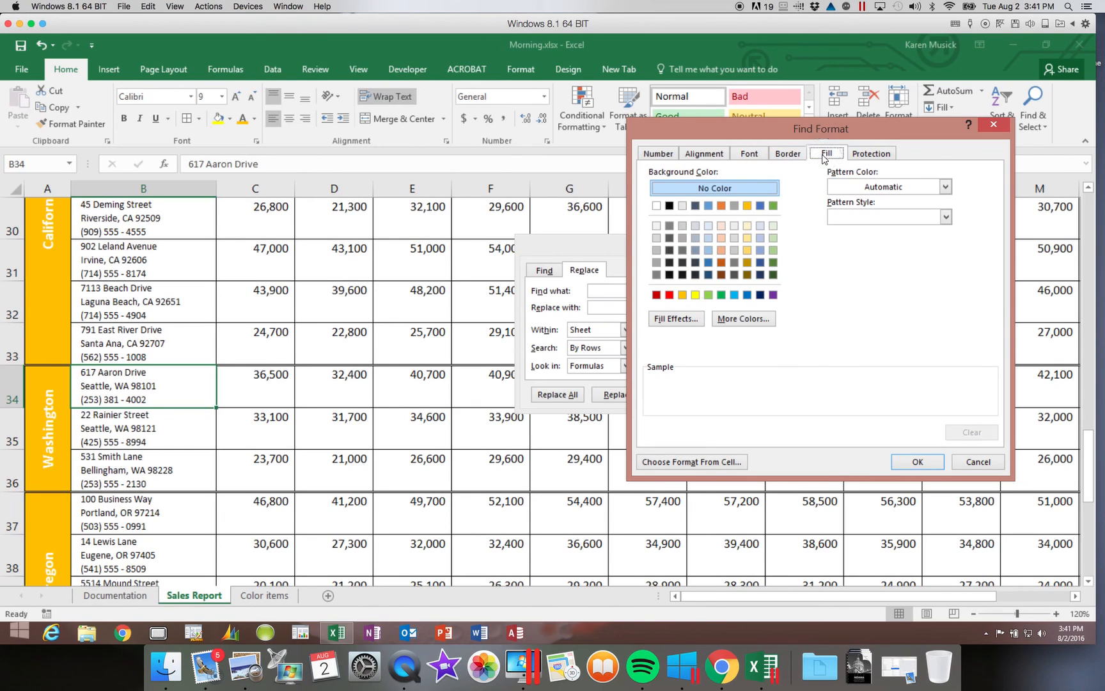
pyautogui.click(747, 206)
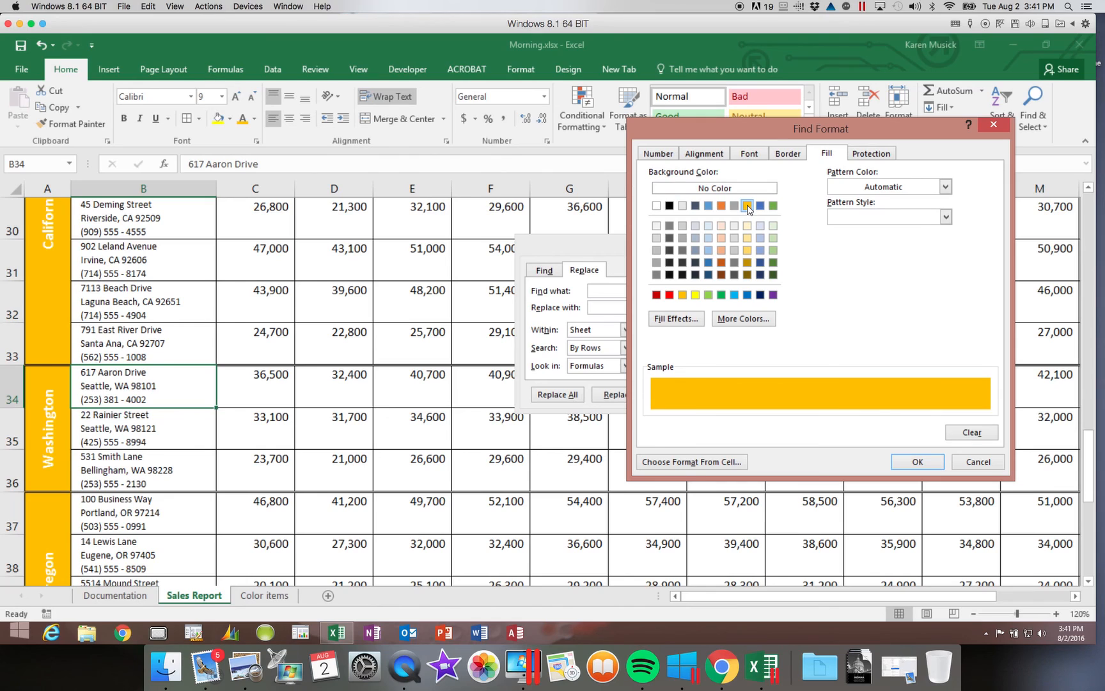
pyautogui.click(918, 463)
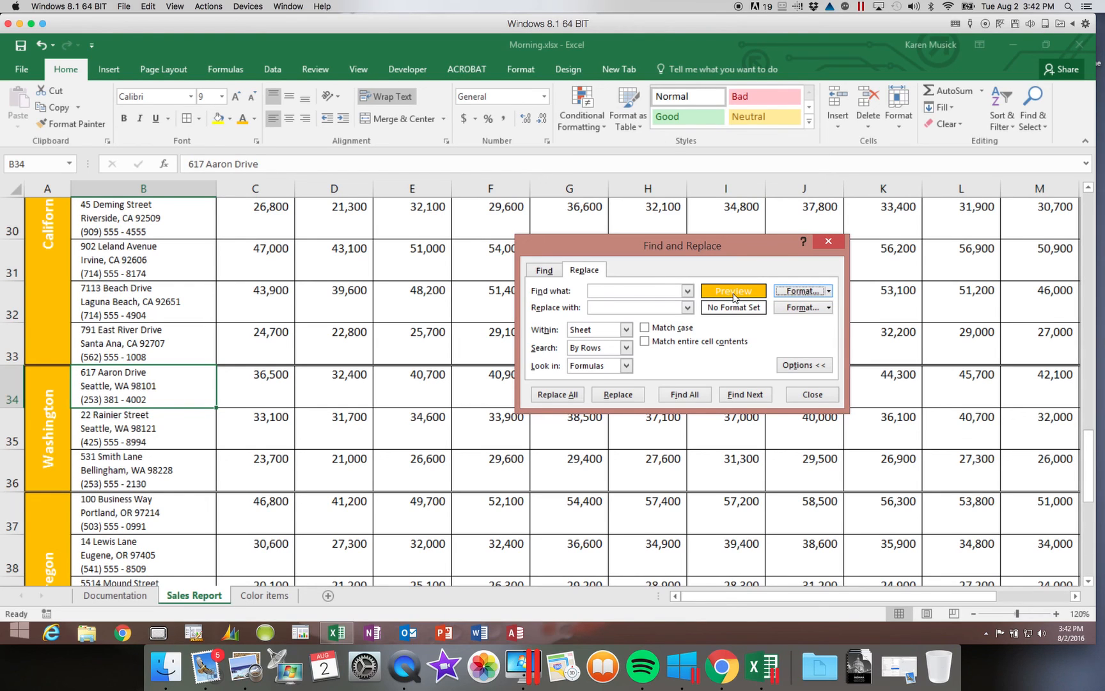
# Set the replacement format to a standard green font on a gold fill.
pyautogui.click(828, 309)
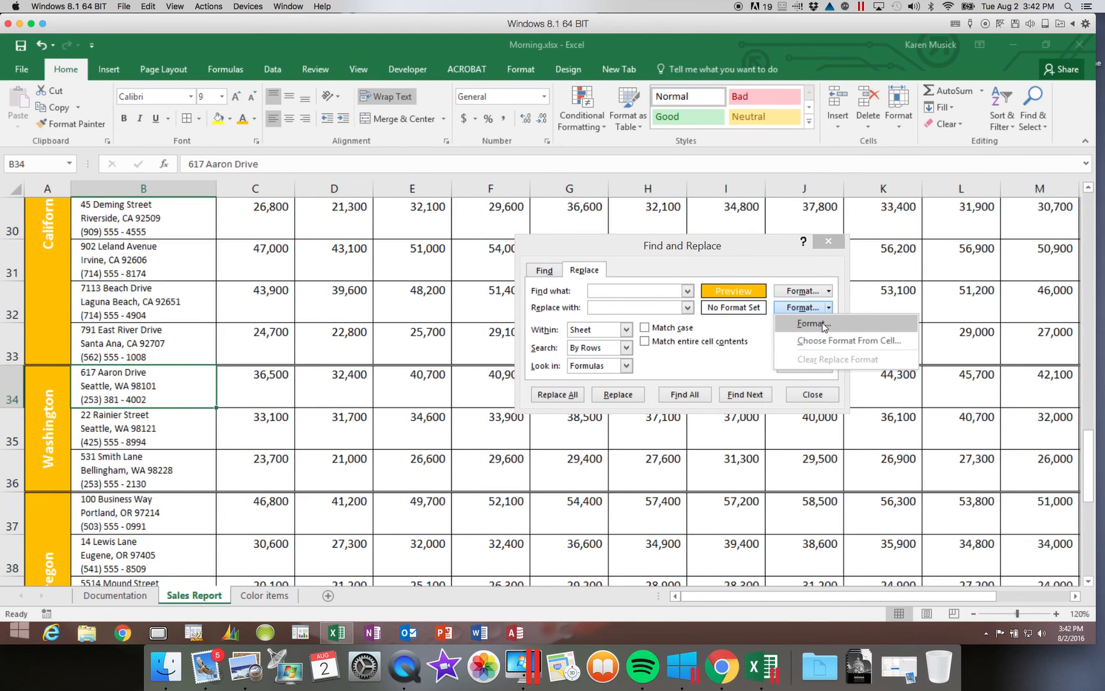
pyautogui.click(823, 324)
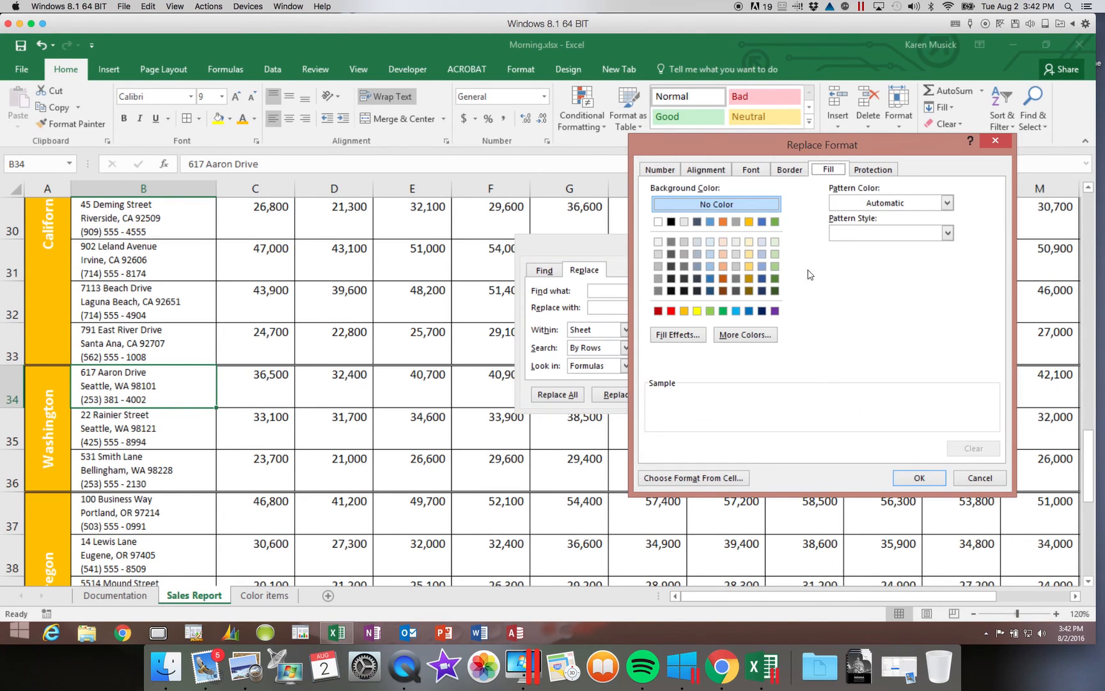
pyautogui.click(750, 223)
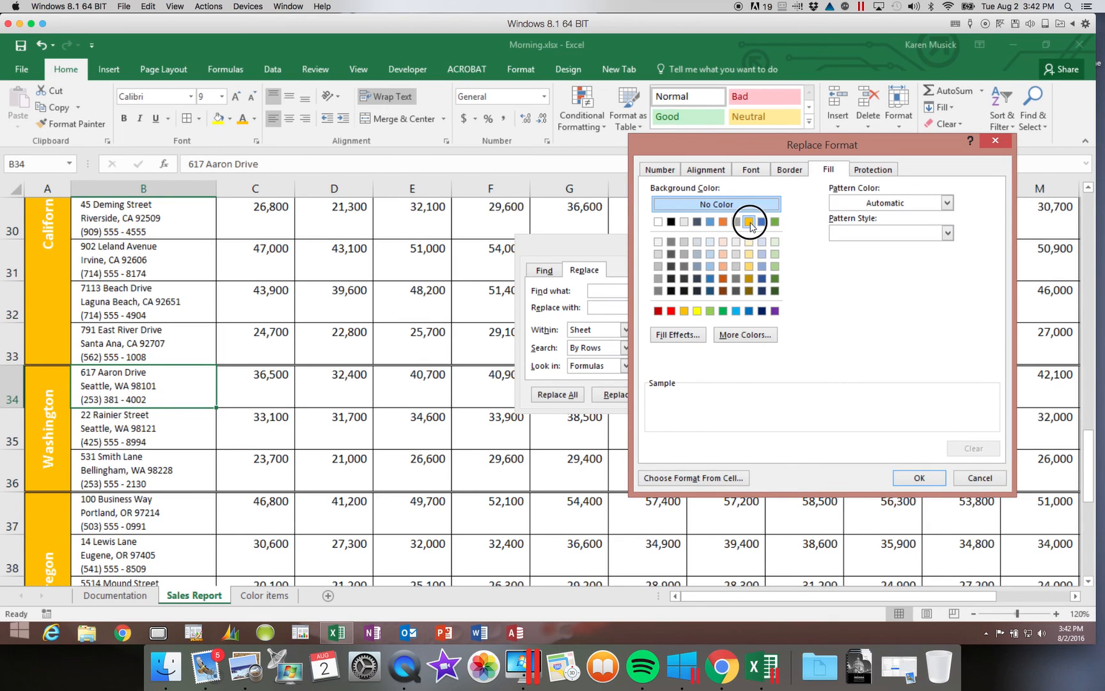
pyautogui.click(755, 170)
pyautogui.click(919, 289)
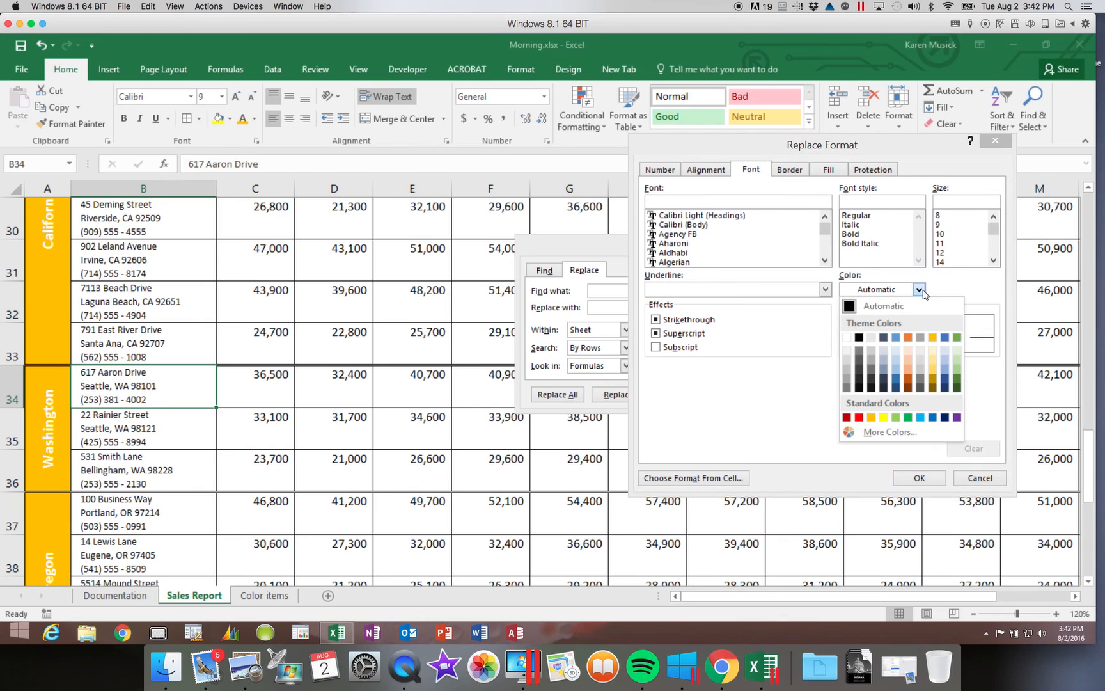
pyautogui.click(907, 418)
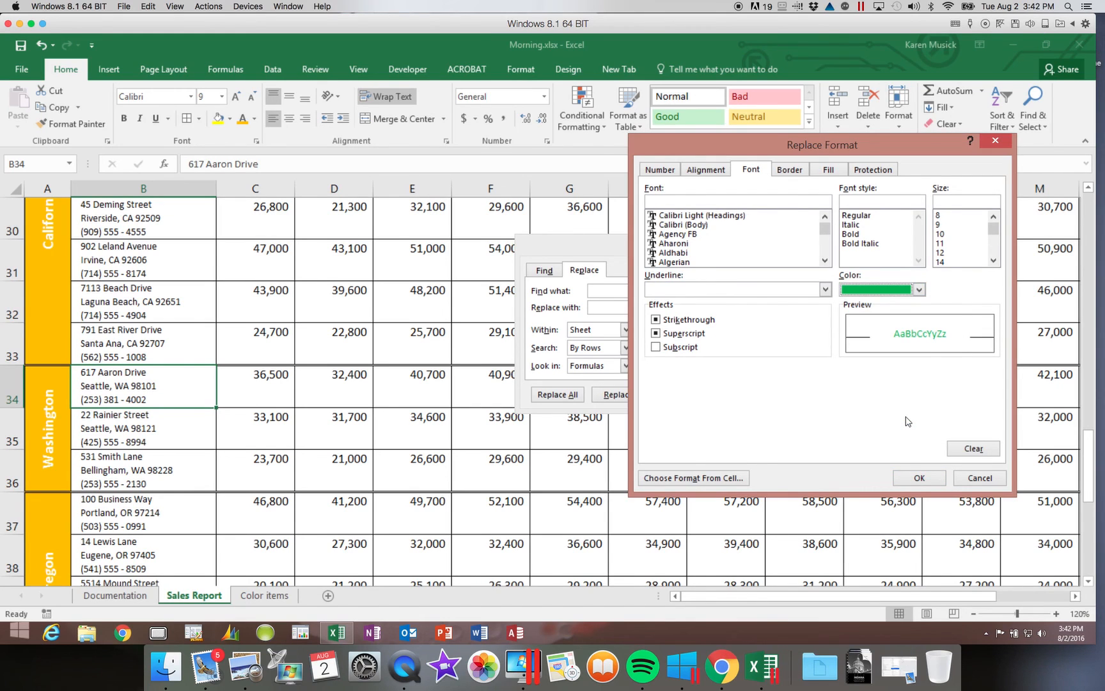
pyautogui.click(918, 479)
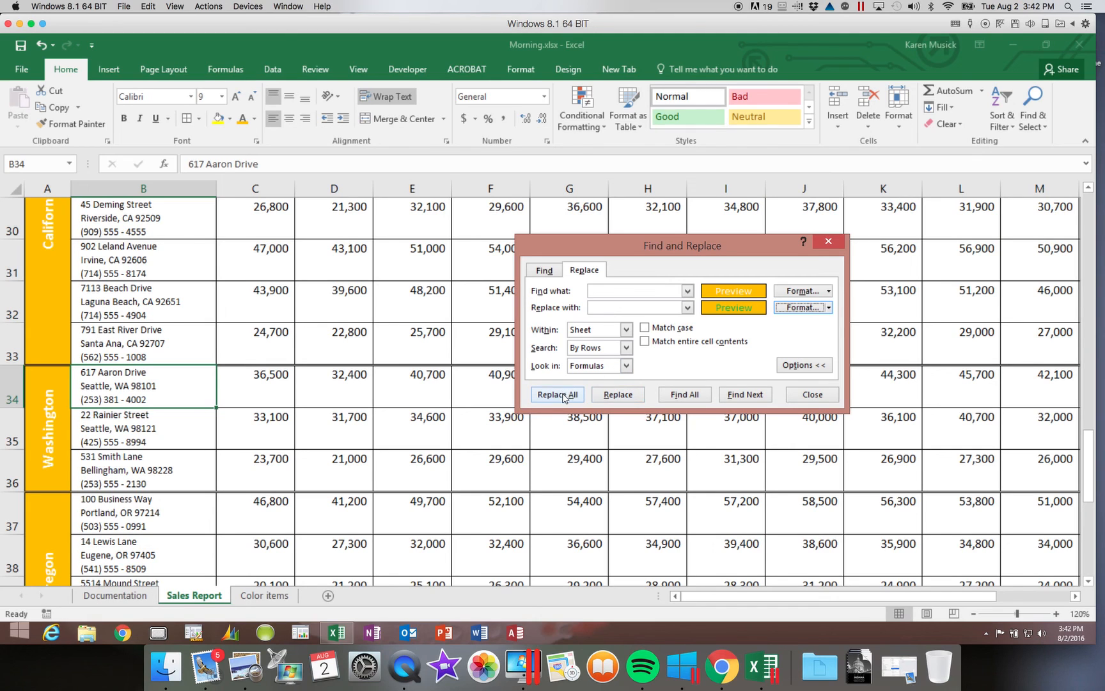
# Replace the format of all matching cells on the sheet and check the 2017 Monthly Gross Sales table.
pyautogui.click(562, 395)
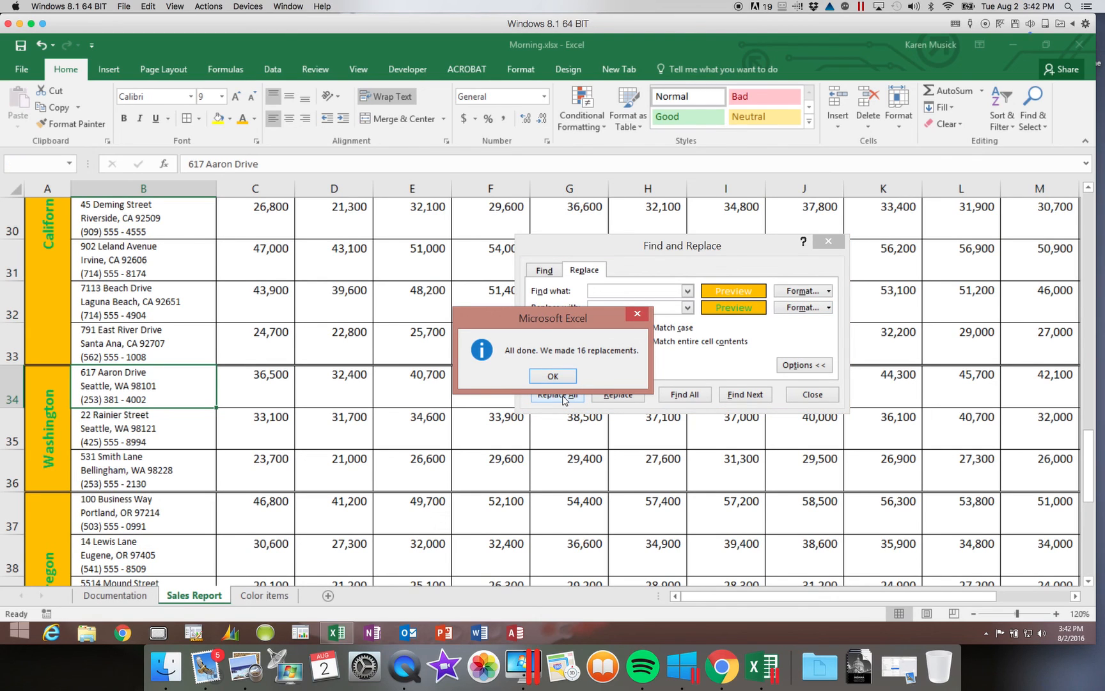
pyautogui.click(554, 377)
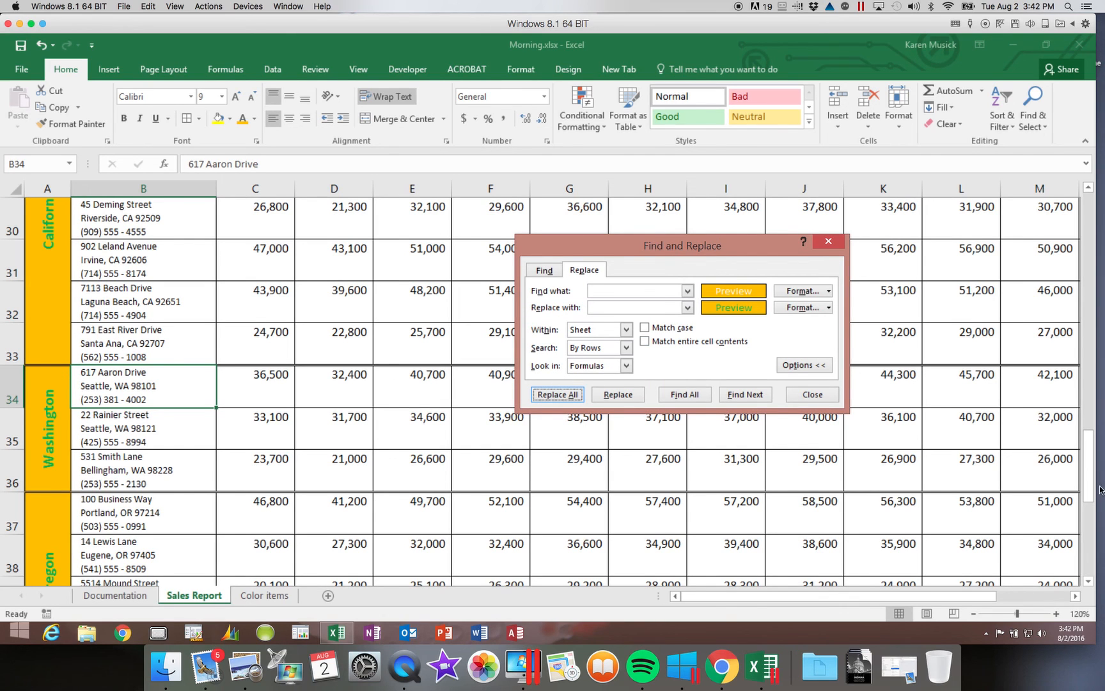
pyautogui.moveTo(1089, 481); pyautogui.dragTo(1084, 370)
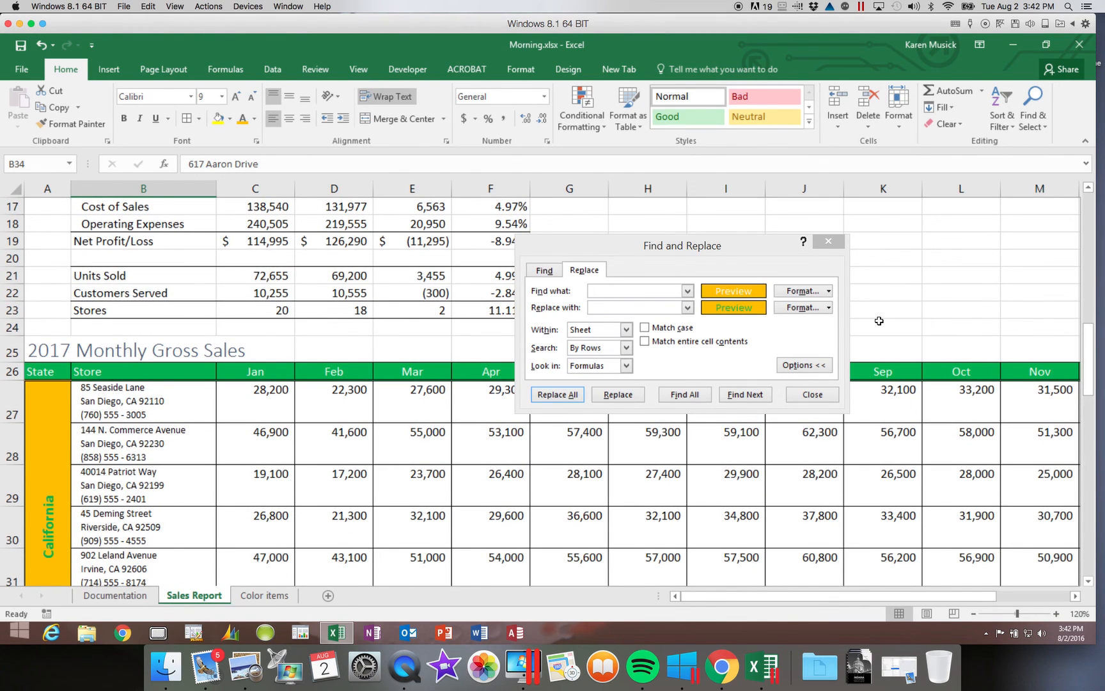
# Change the fill colour of the format to find to standard green, keeping its white font.
pyautogui.click(829, 292)
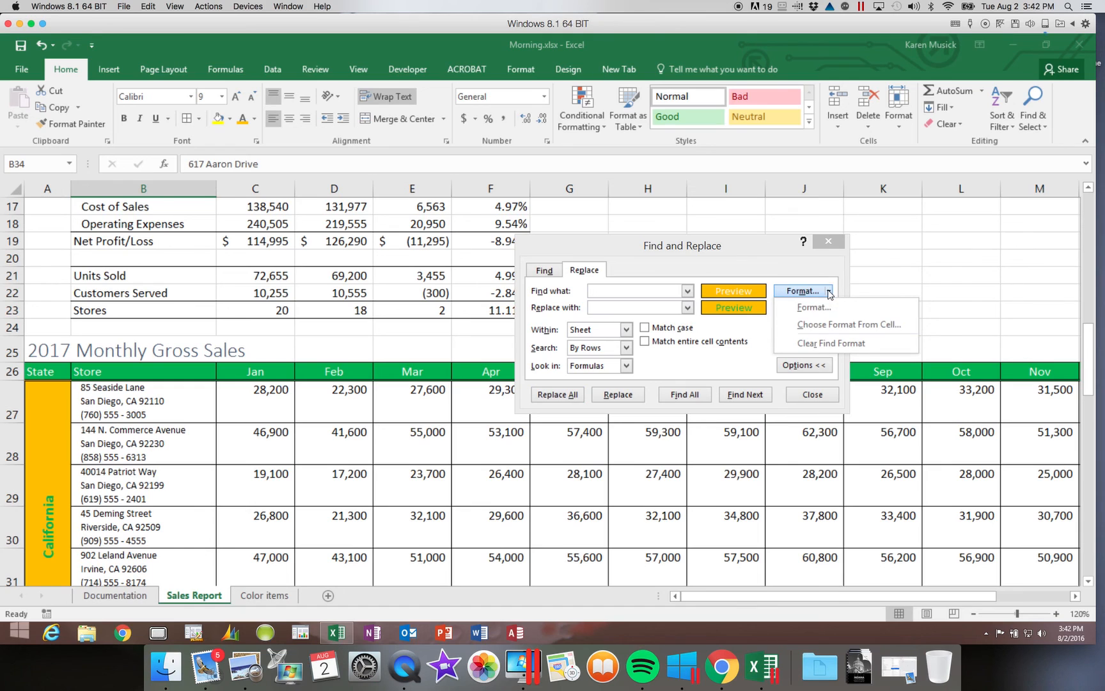
pyautogui.click(825, 308)
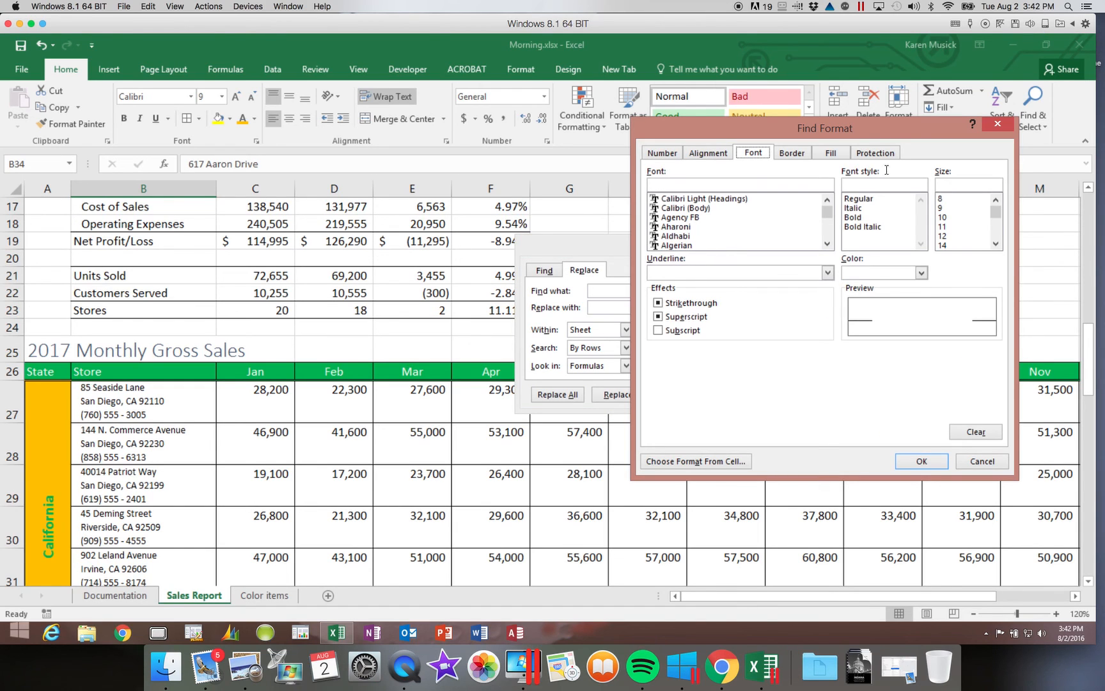
pyautogui.click(839, 152)
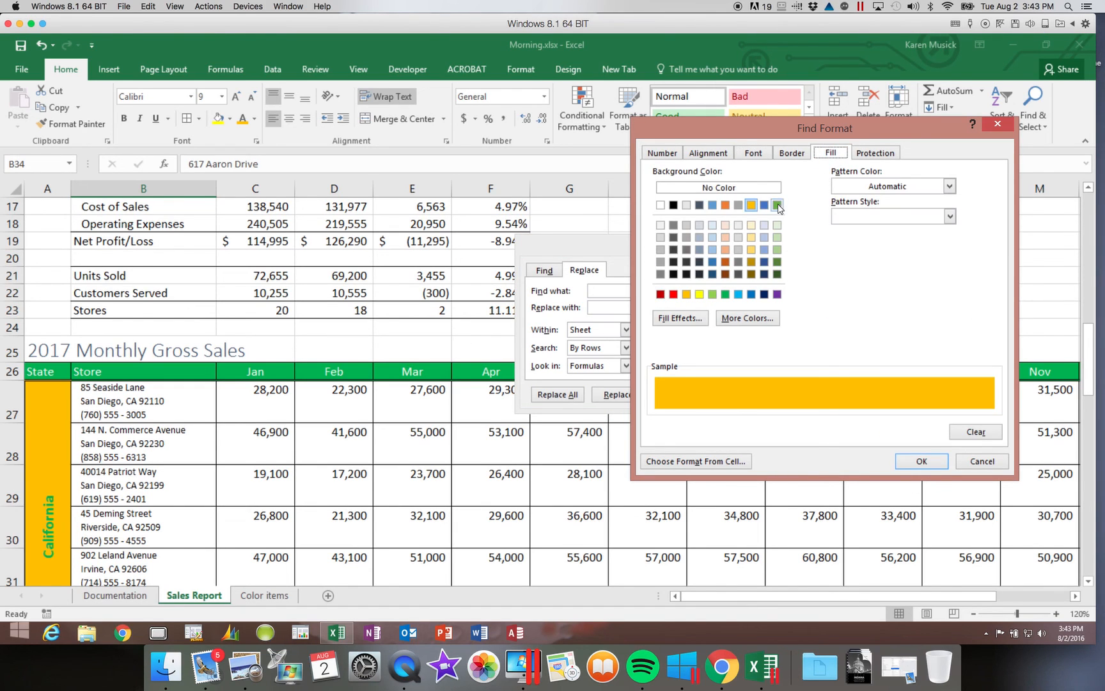
pyautogui.click(726, 294)
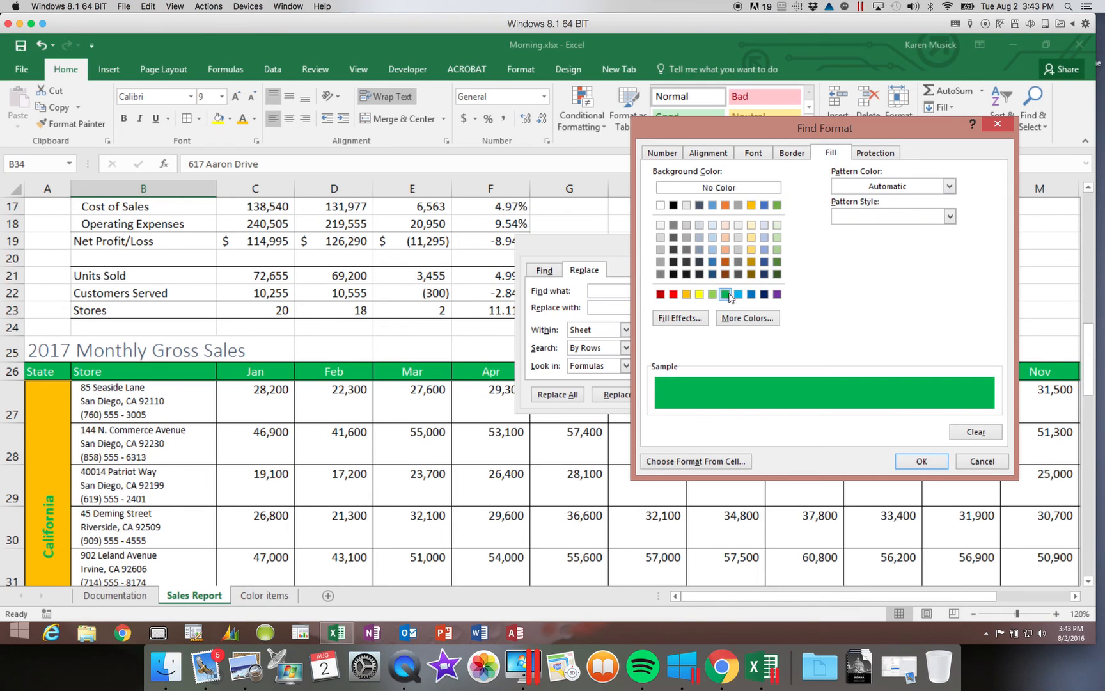
pyautogui.click(761, 157)
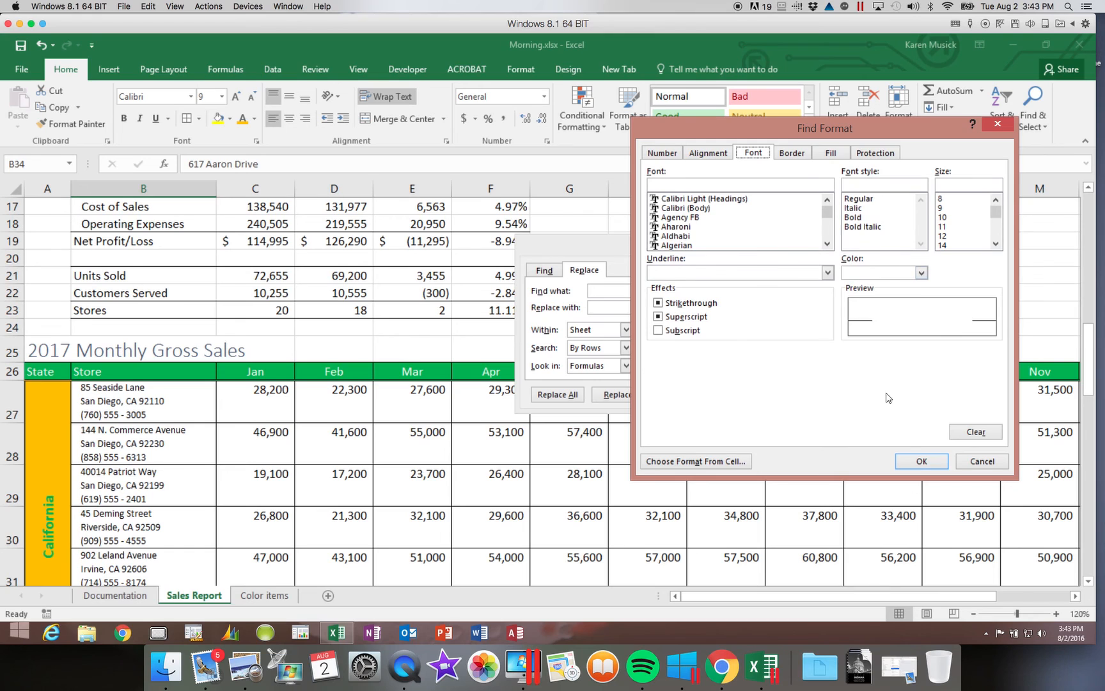
pyautogui.click(916, 458)
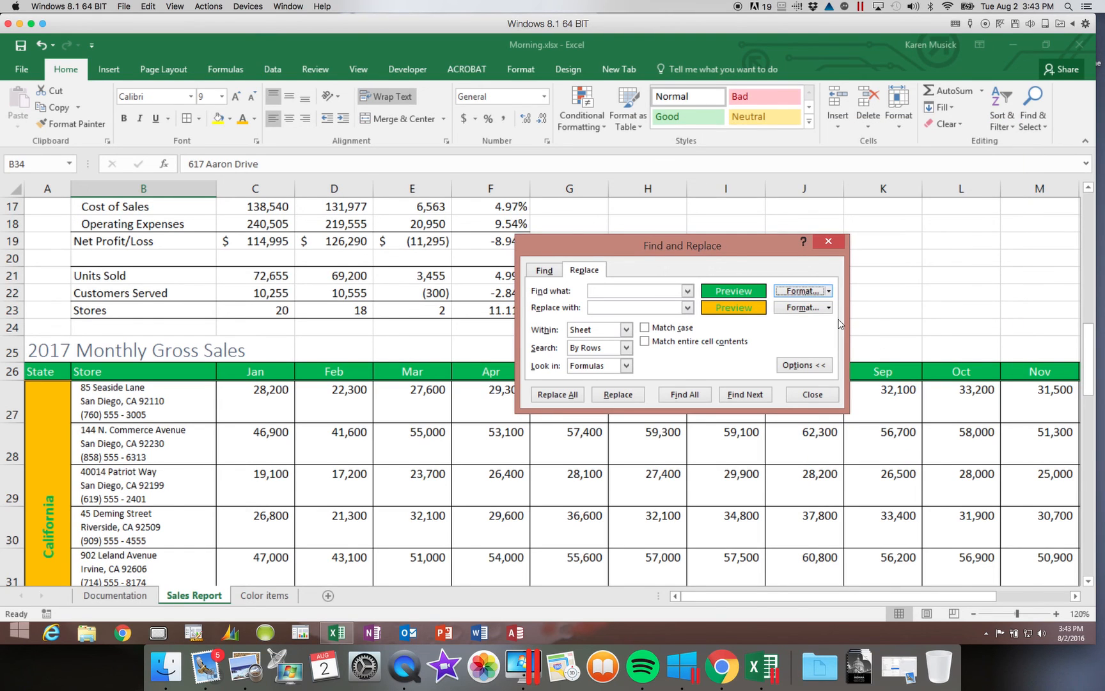
# Set the replacement format to a gold font on a standard green fill and replace the format of all matching cells.
pyautogui.click(829, 307)
pyautogui.click(819, 326)
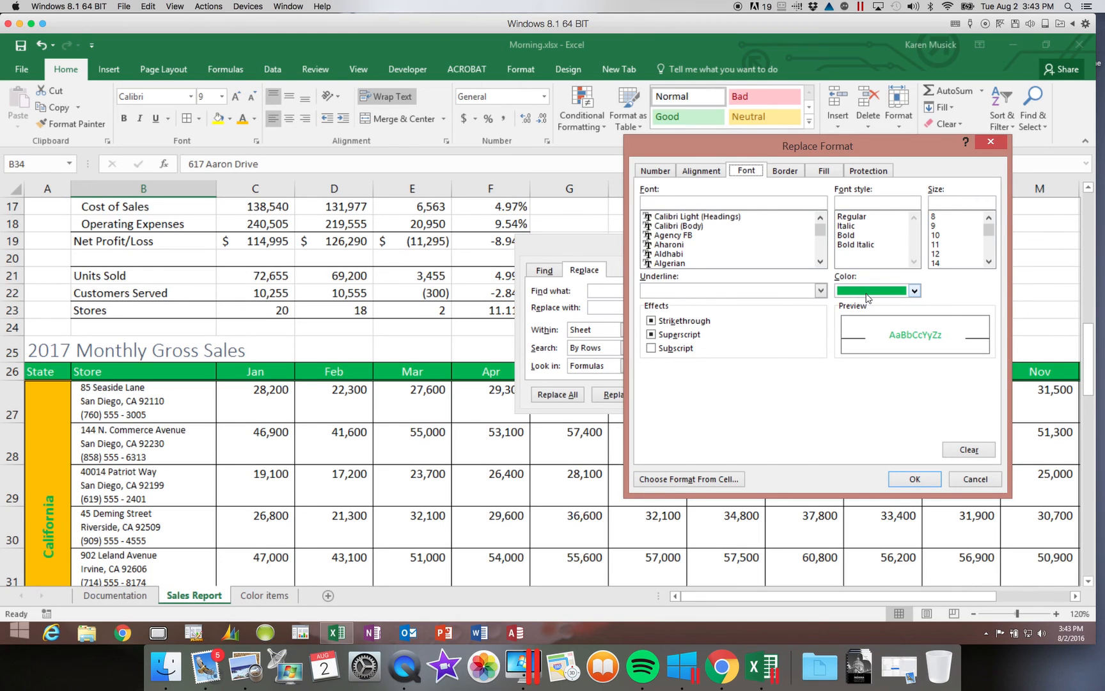
pyautogui.click(914, 291)
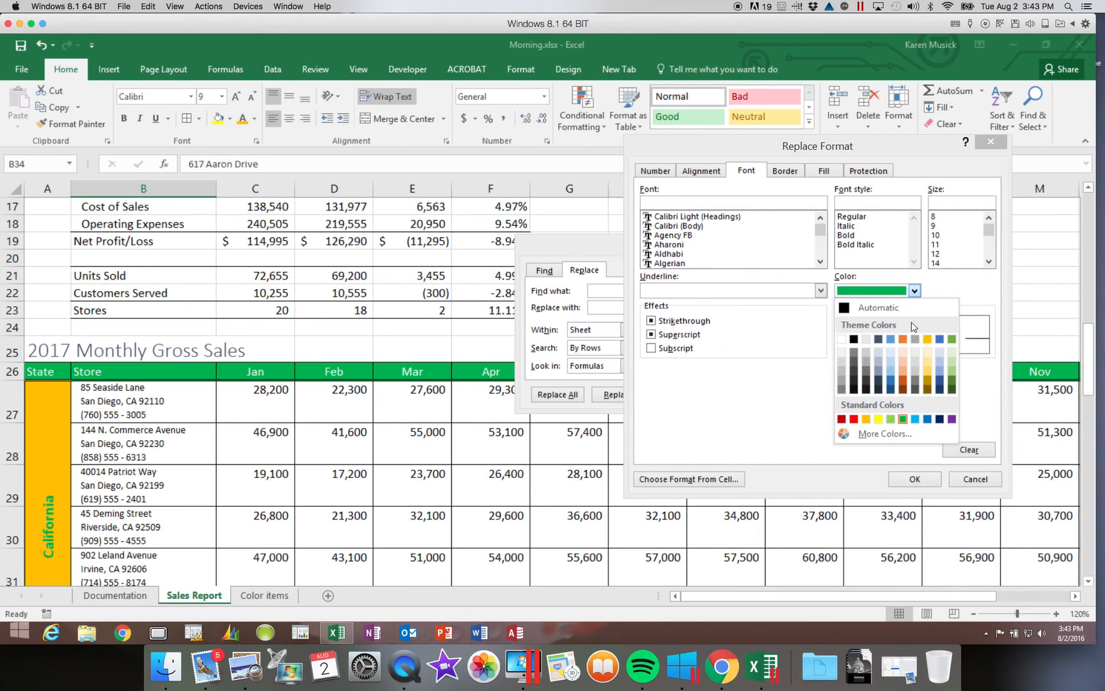
pyautogui.click(927, 339)
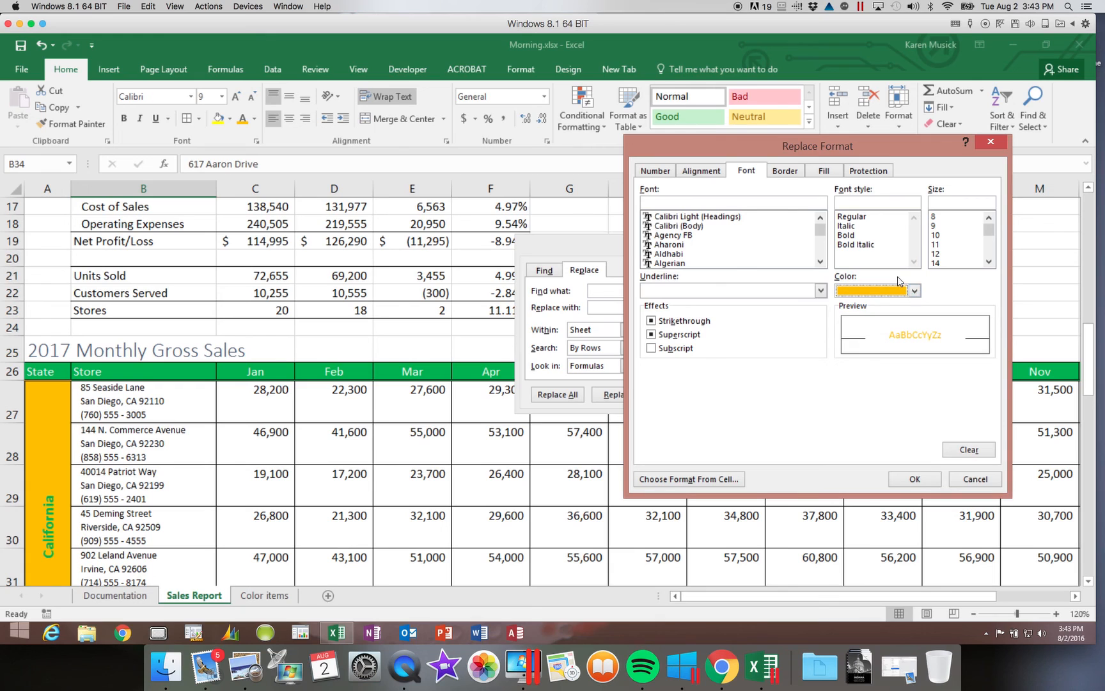
pyautogui.click(831, 173)
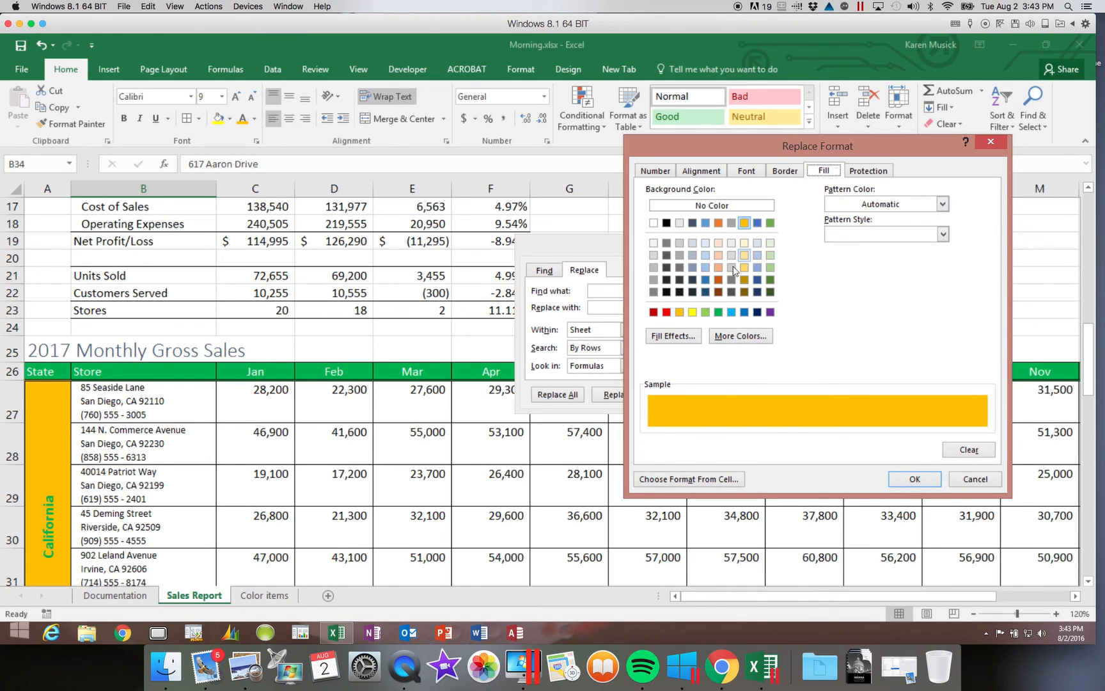
pyautogui.click(718, 312)
pyautogui.click(915, 479)
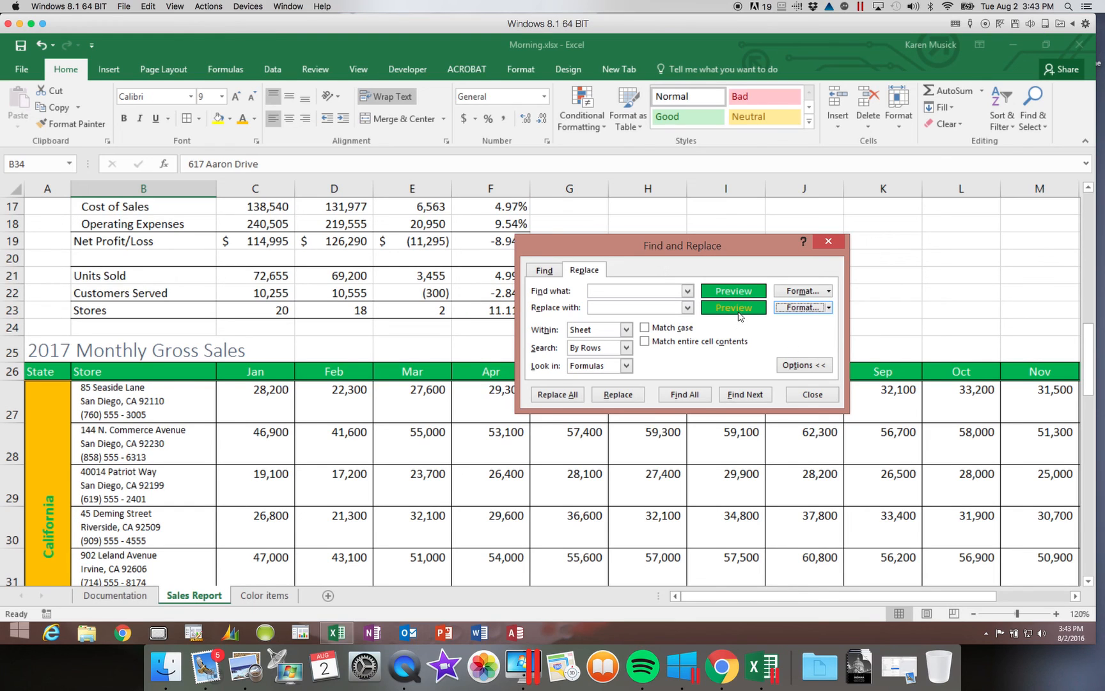
pyautogui.click(564, 397)
pyautogui.click(549, 377)
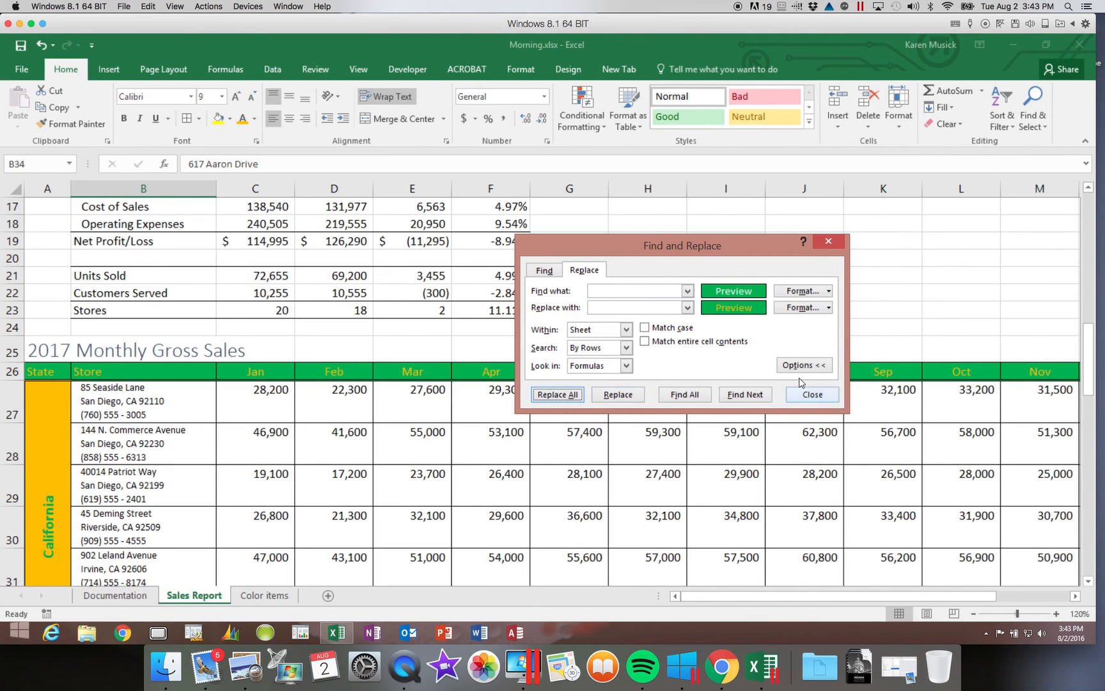
# Change the font colour of the format to find to gold, keeping its green fill.
pyautogui.click(828, 292)
pyautogui.click(814, 307)
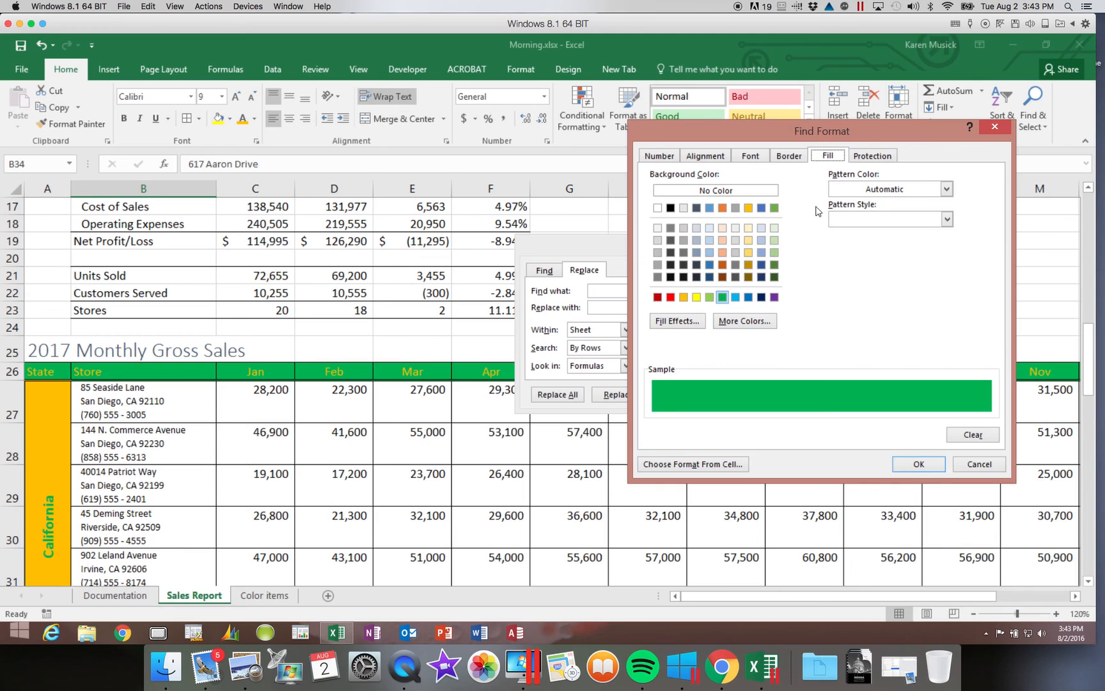
pyautogui.click(750, 156)
pyautogui.click(916, 277)
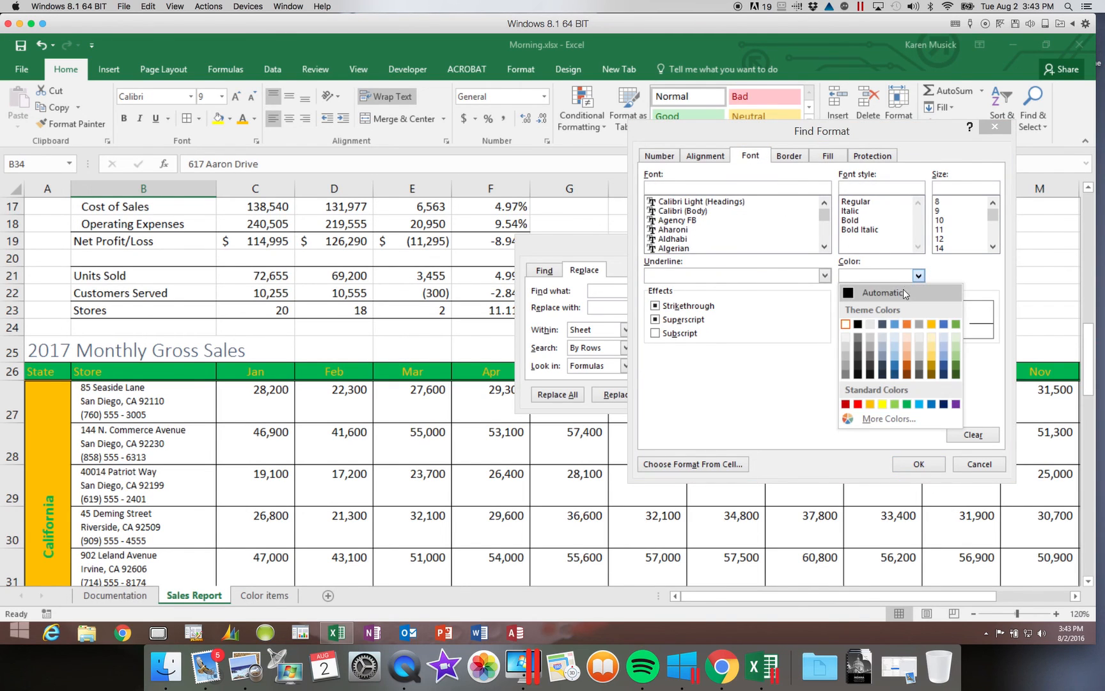
pyautogui.click(937, 323)
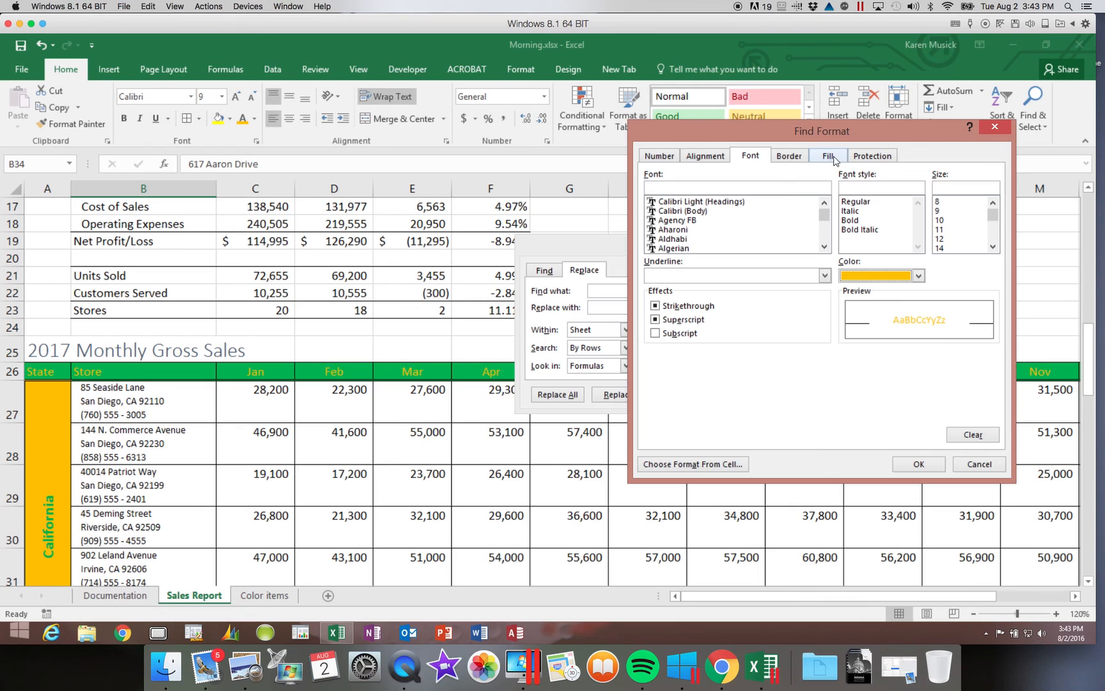
pyautogui.click(918, 464)
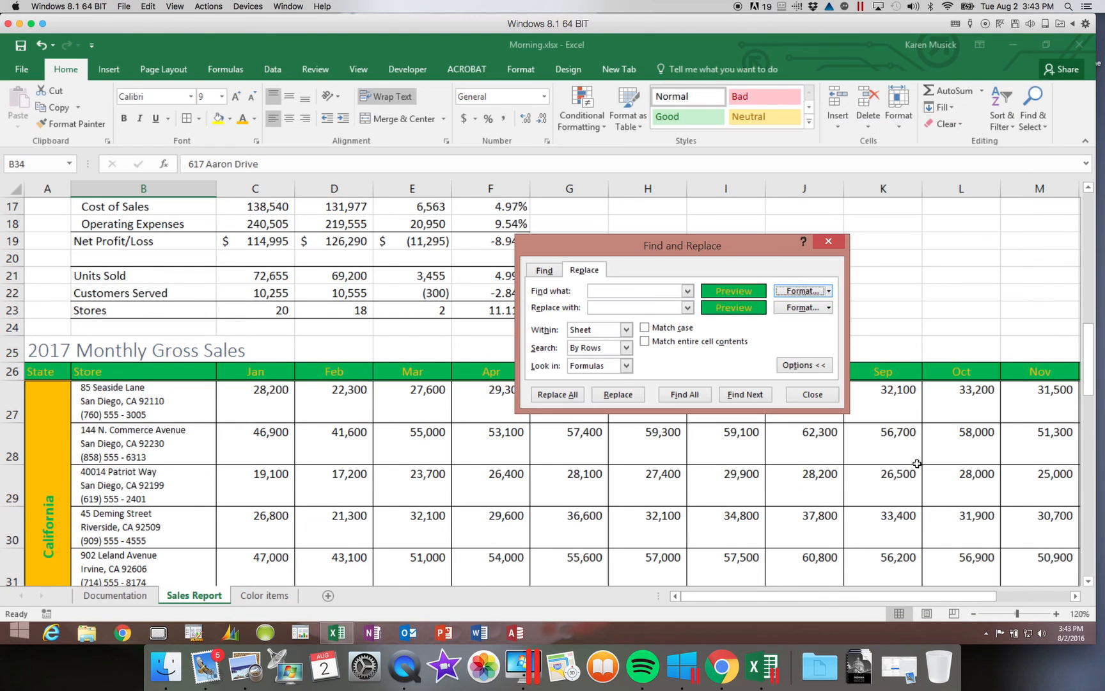
# Add the Bold font style to the replacement format and replace the format of all matching cells.
pyautogui.click(827, 306)
pyautogui.click(823, 323)
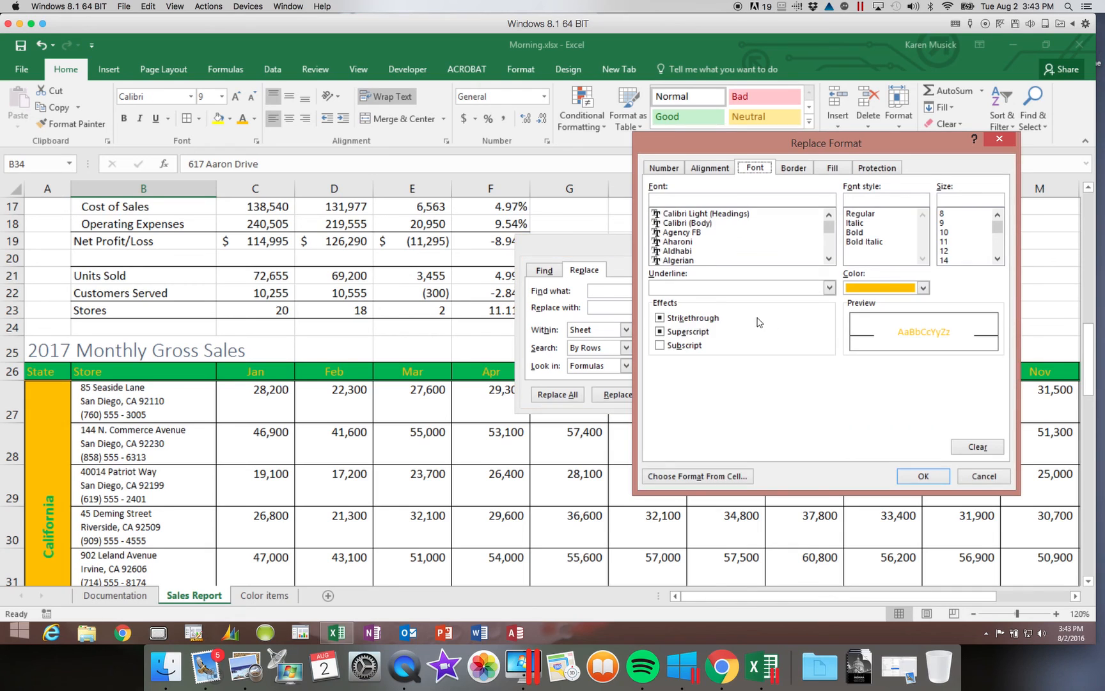
pyautogui.click(854, 232)
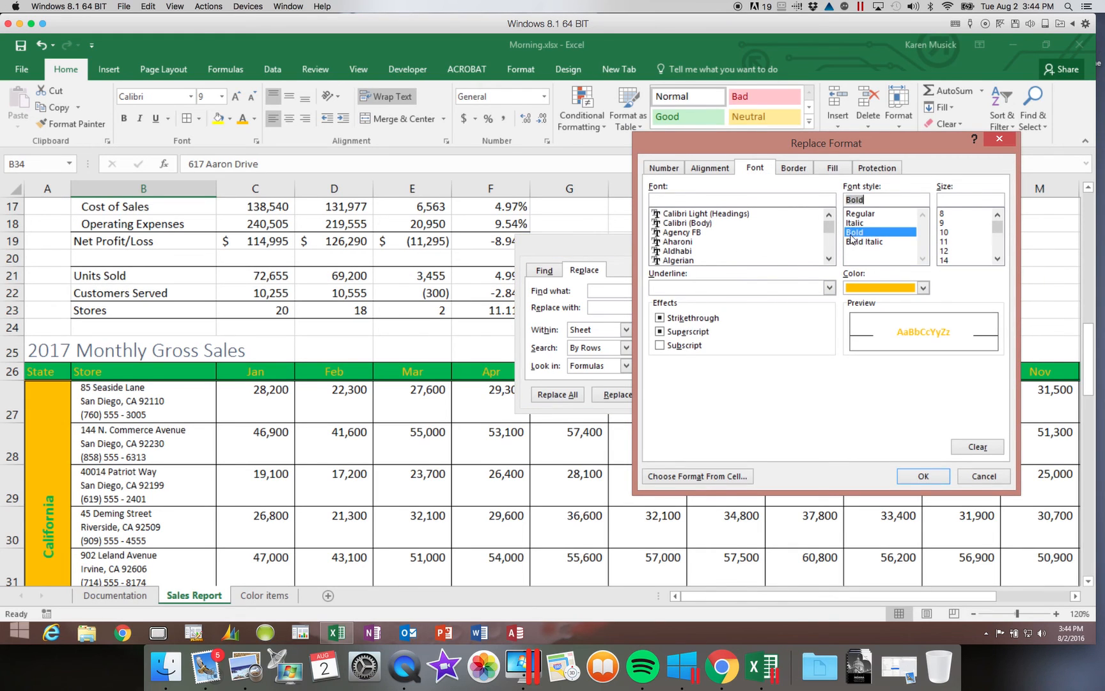
pyautogui.click(921, 478)
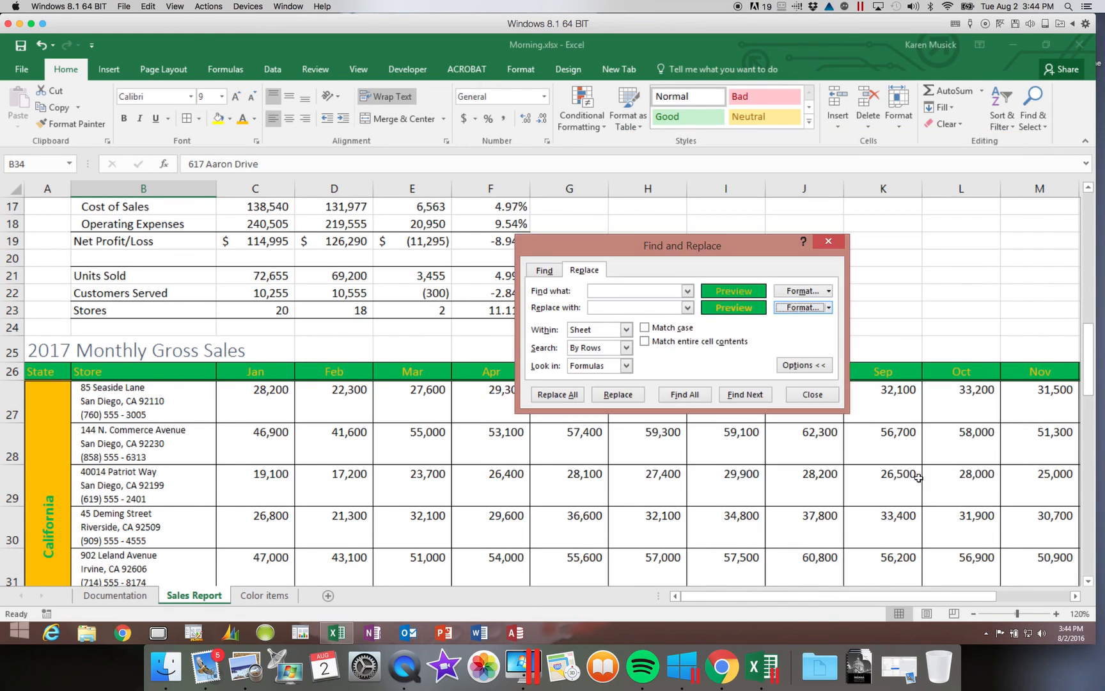
pyautogui.click(567, 393)
pyautogui.click(556, 377)
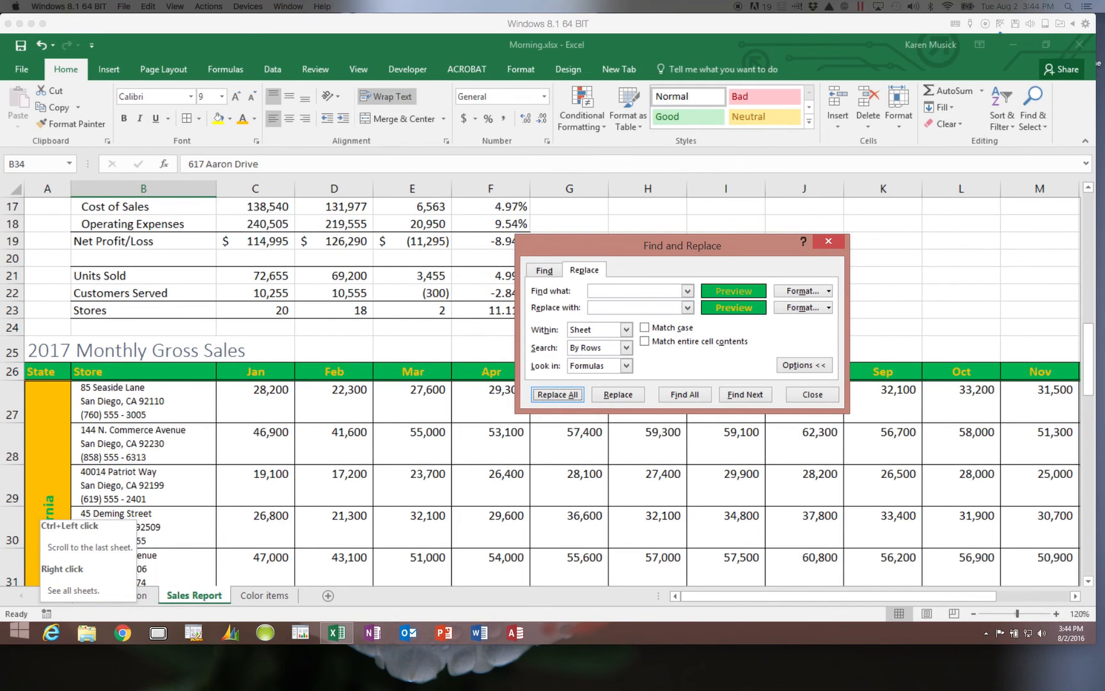
# Clear both the find format and the replacement format, and close Find and Replace.
pyautogui.click(829, 291)
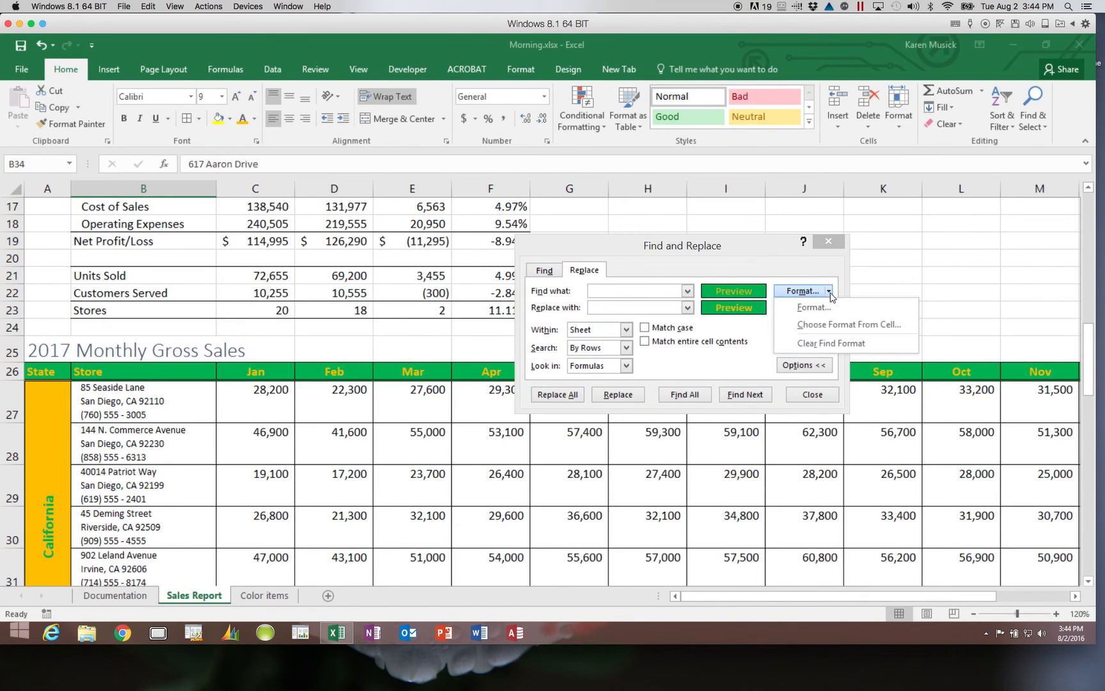
pyautogui.click(838, 343)
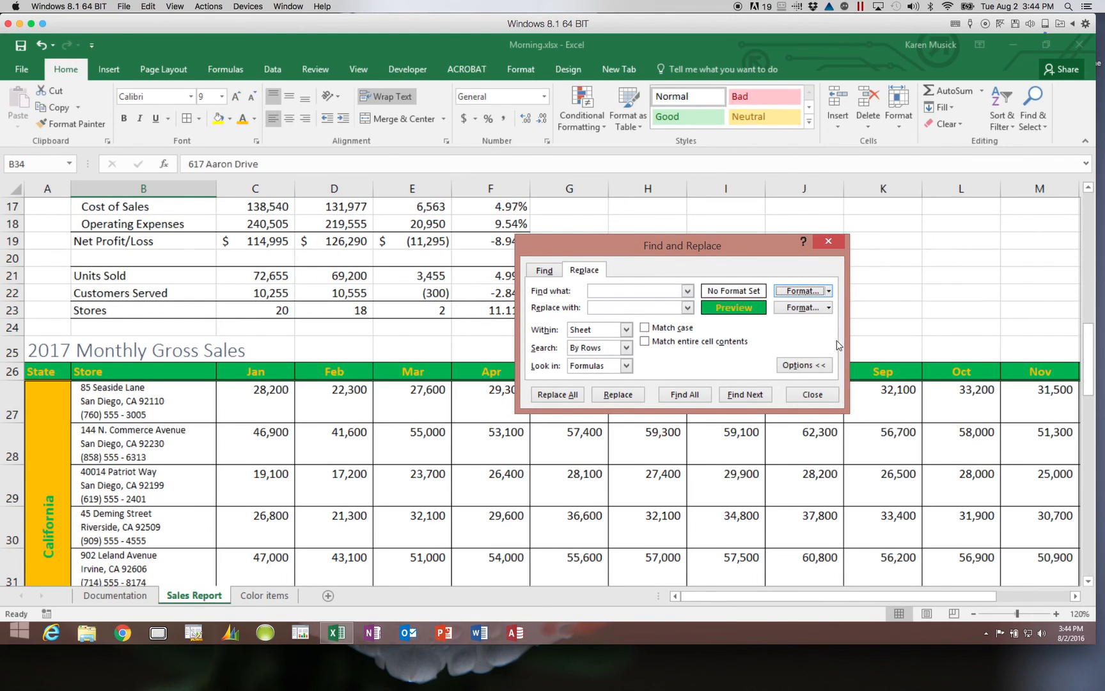
pyautogui.click(829, 307)
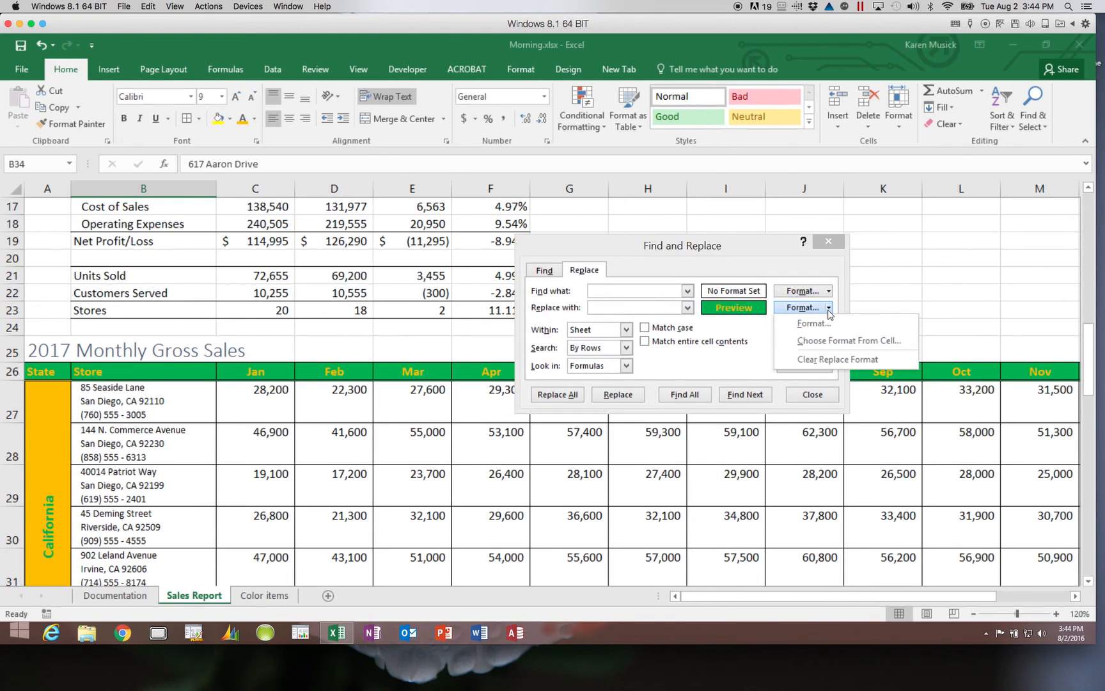
pyautogui.click(830, 361)
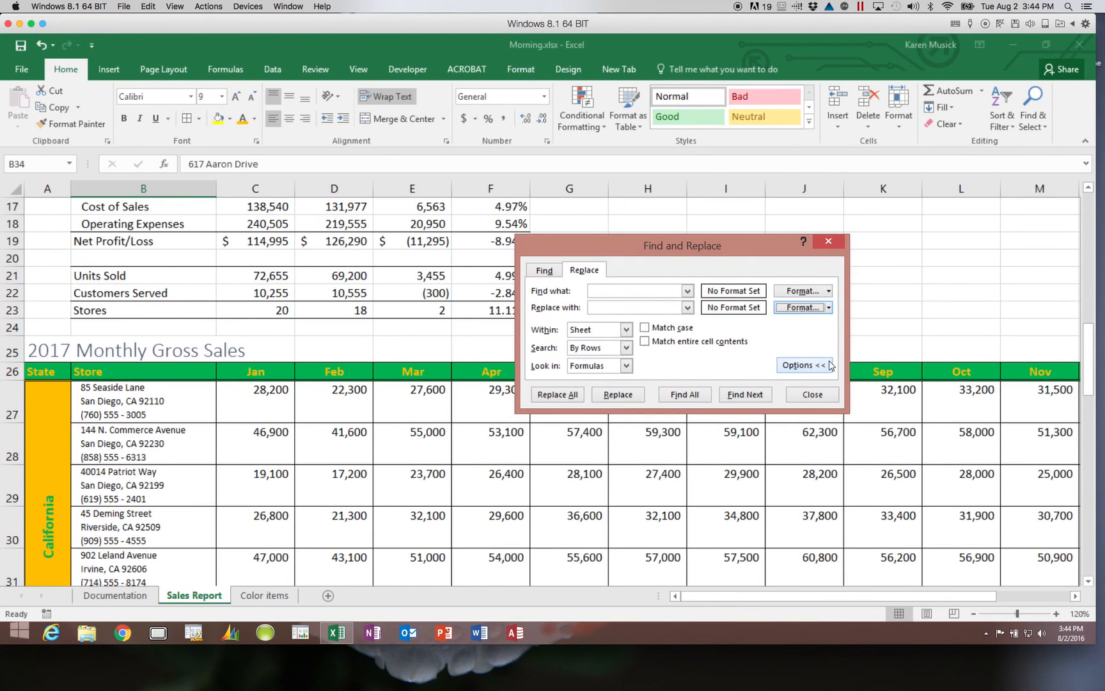
pyautogui.click(793, 396)
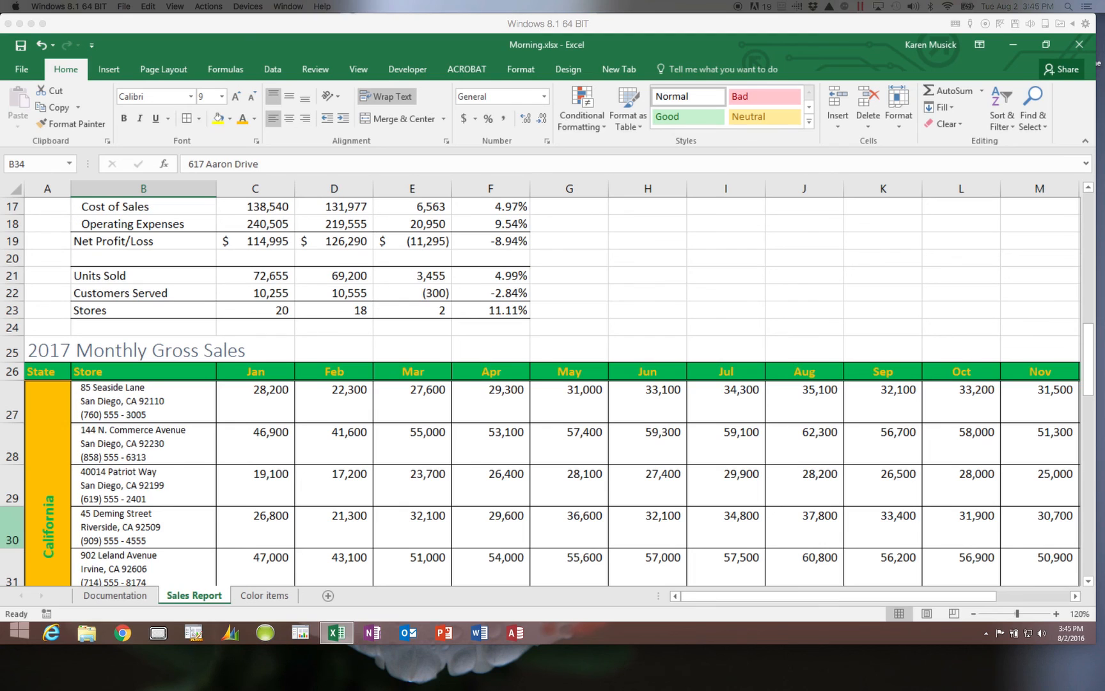
# Preview the available workbook themes, apply the Office theme, and return to the start of the Sales Report sheet.
pyautogui.click(177, 72)
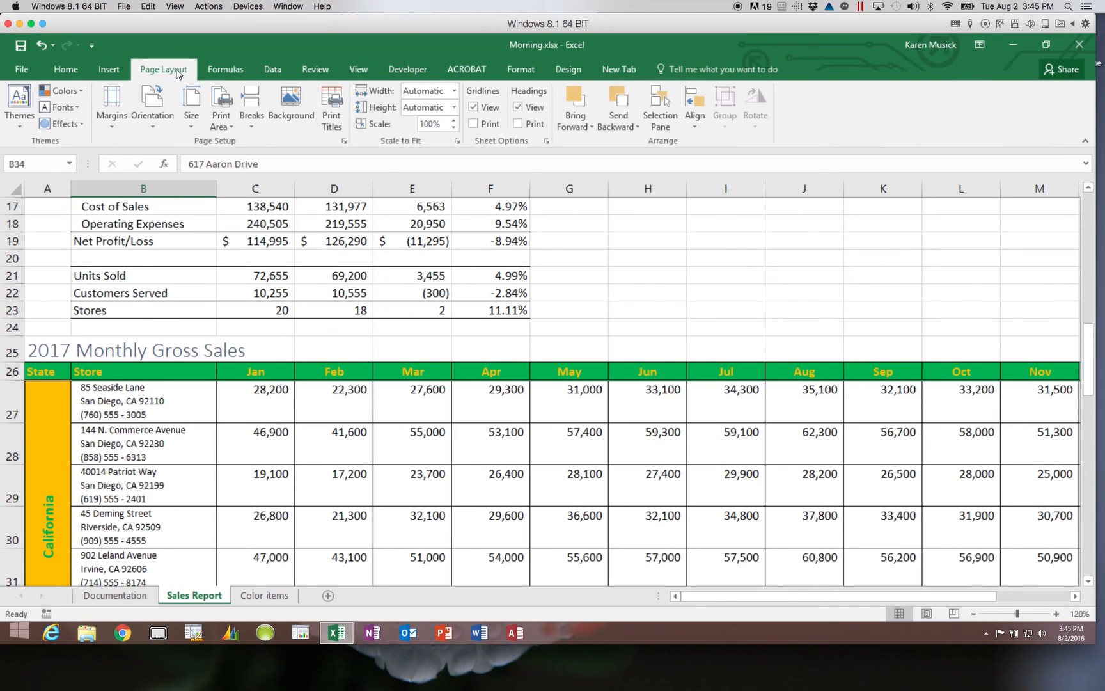
pyautogui.click(25, 130)
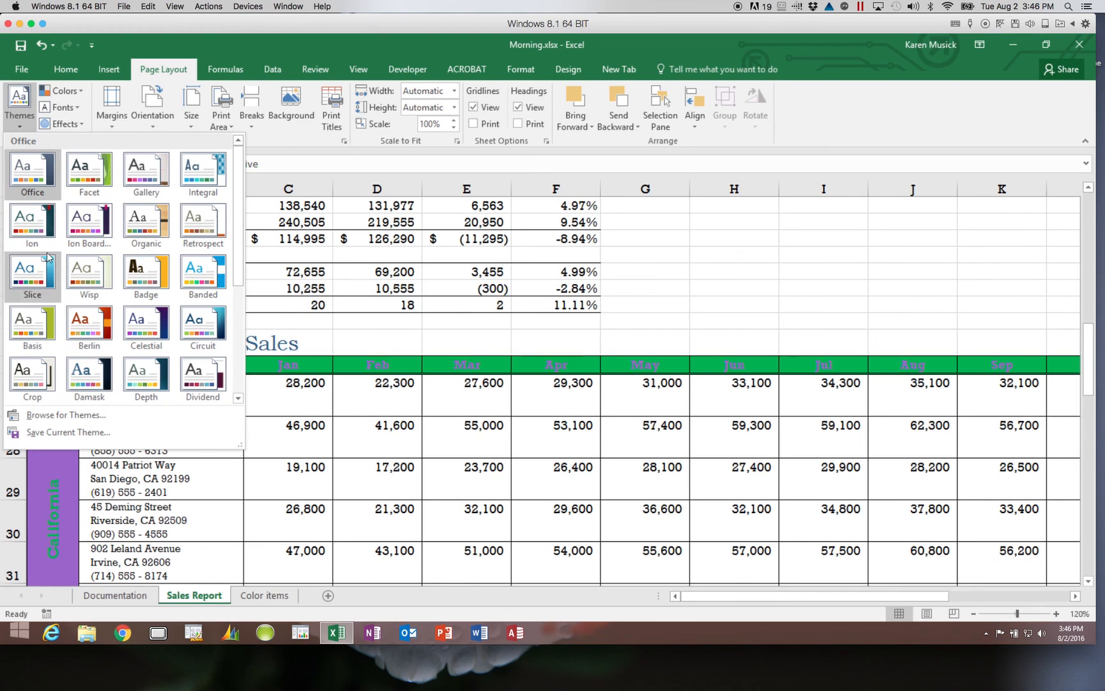
pyautogui.click(36, 168)
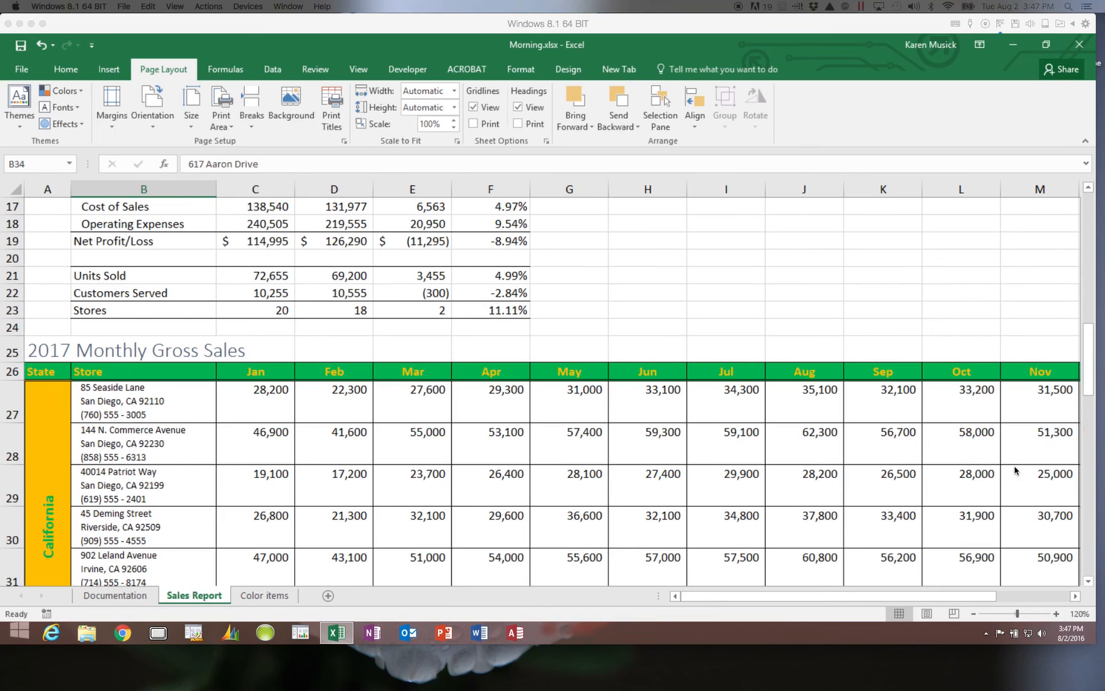
pyautogui.moveTo(1090, 360); pyautogui.dragTo(1093, 216)
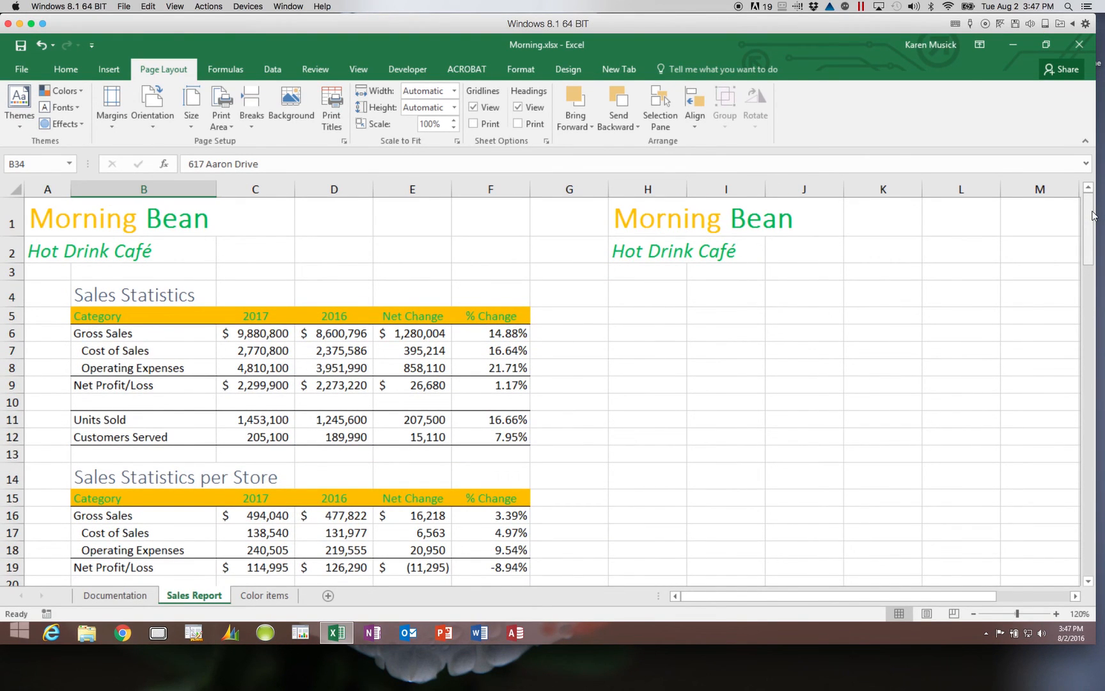